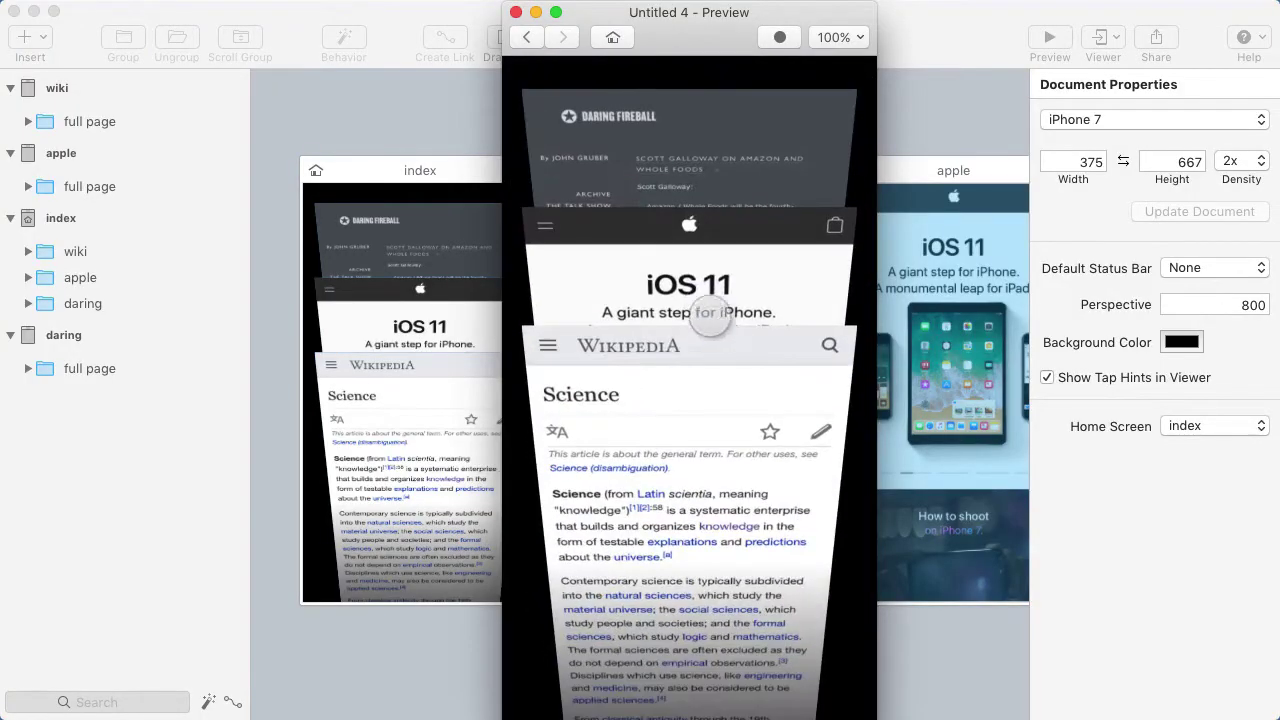
# - Preview the finished prototype by opening individual pages from the tilted card stack and returning to it
pyautogui.click(695, 266)
pyautogui.click(697, 265)
pyautogui.click(679, 159)
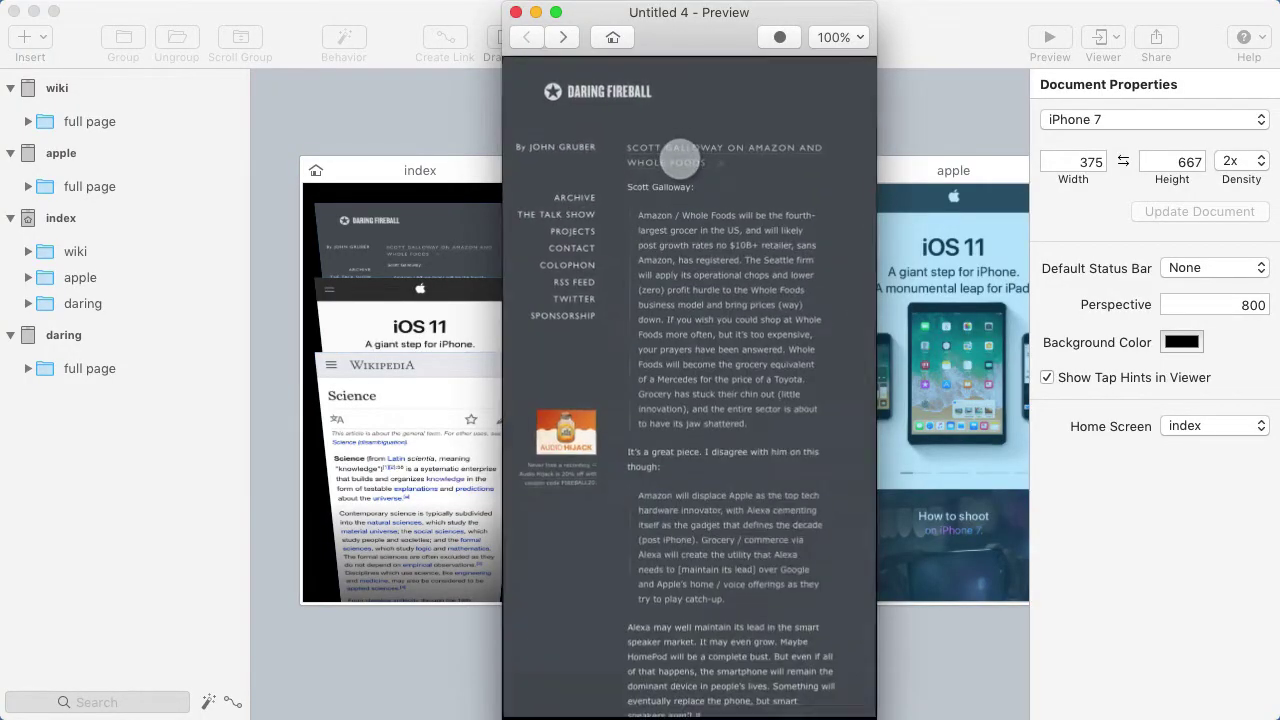
pyautogui.click(680, 263)
pyautogui.click(666, 310)
pyautogui.click(660, 315)
pyautogui.click(645, 500)
pyautogui.scroll(3, 655, 480)
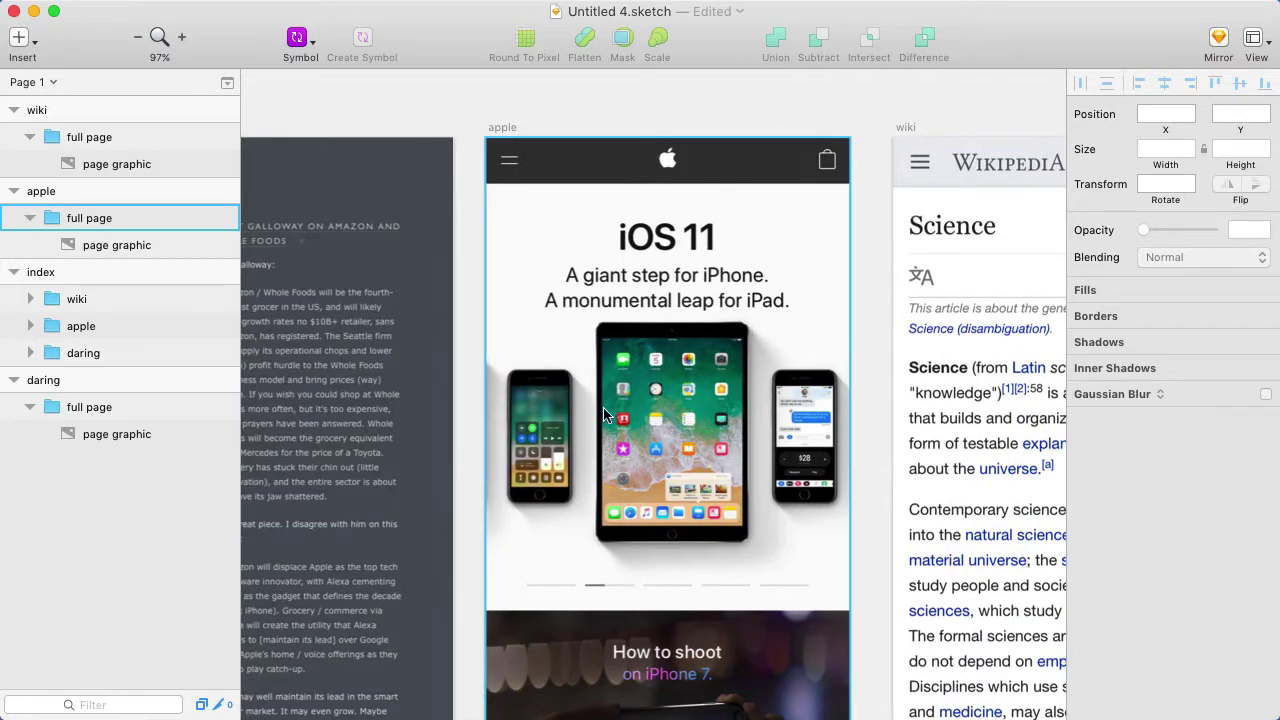
# - Examine the apple, daring and index artboards and their page layers in the Sketch document
pyautogui.hscroll(-6, 850, 300)
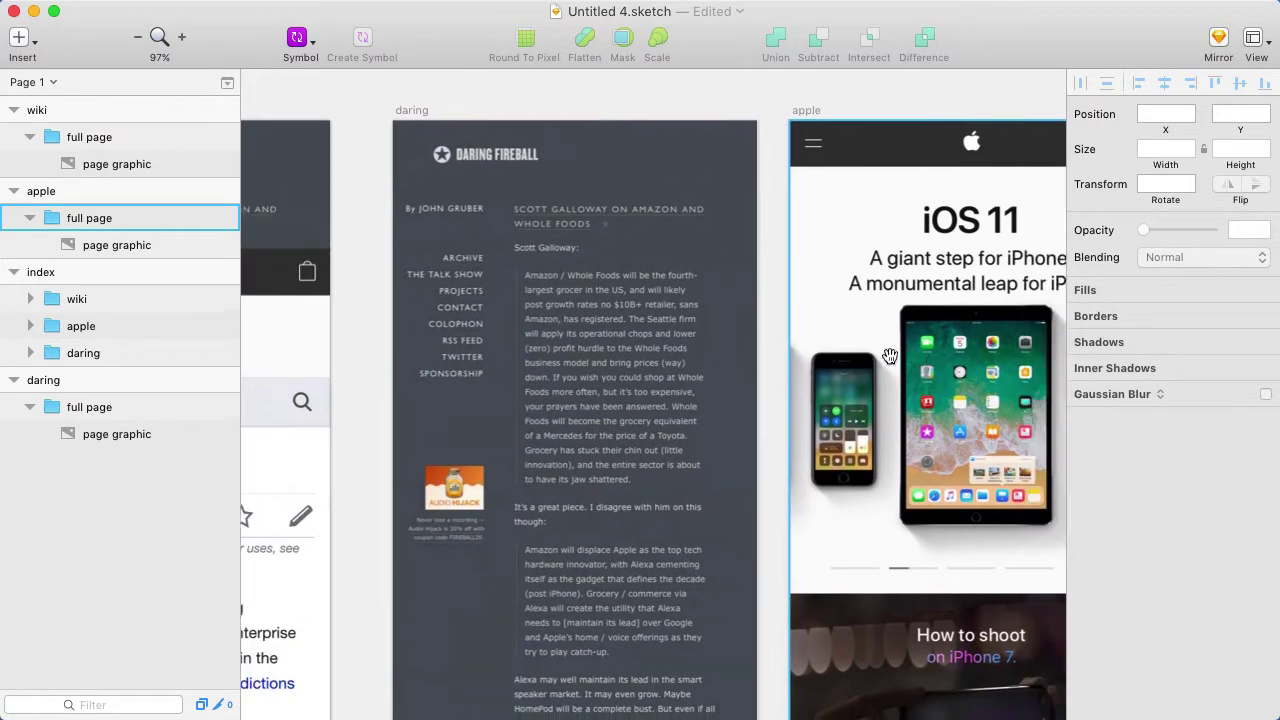
pyautogui.moveTo(890, 357); pyautogui.dragTo(841, 277)
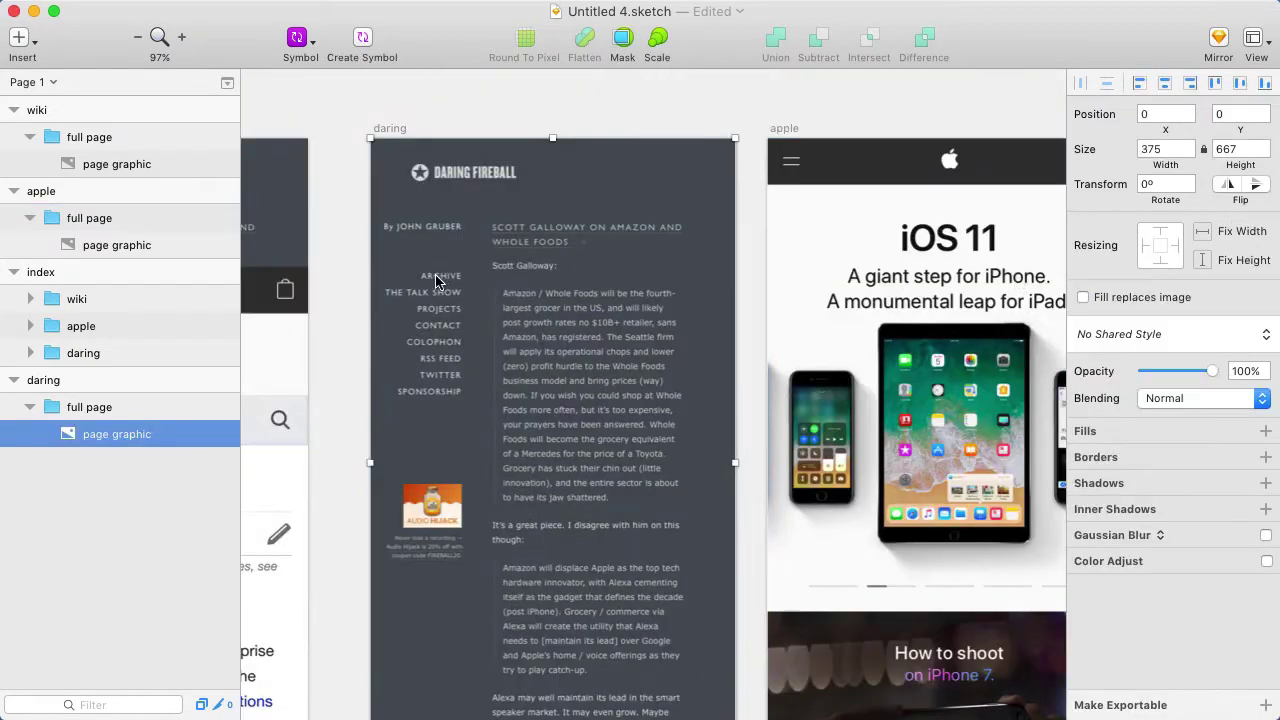
pyautogui.moveTo(479, 280); pyautogui.dragTo(525, 281)
pyautogui.hscroll(-2, 525, 280)
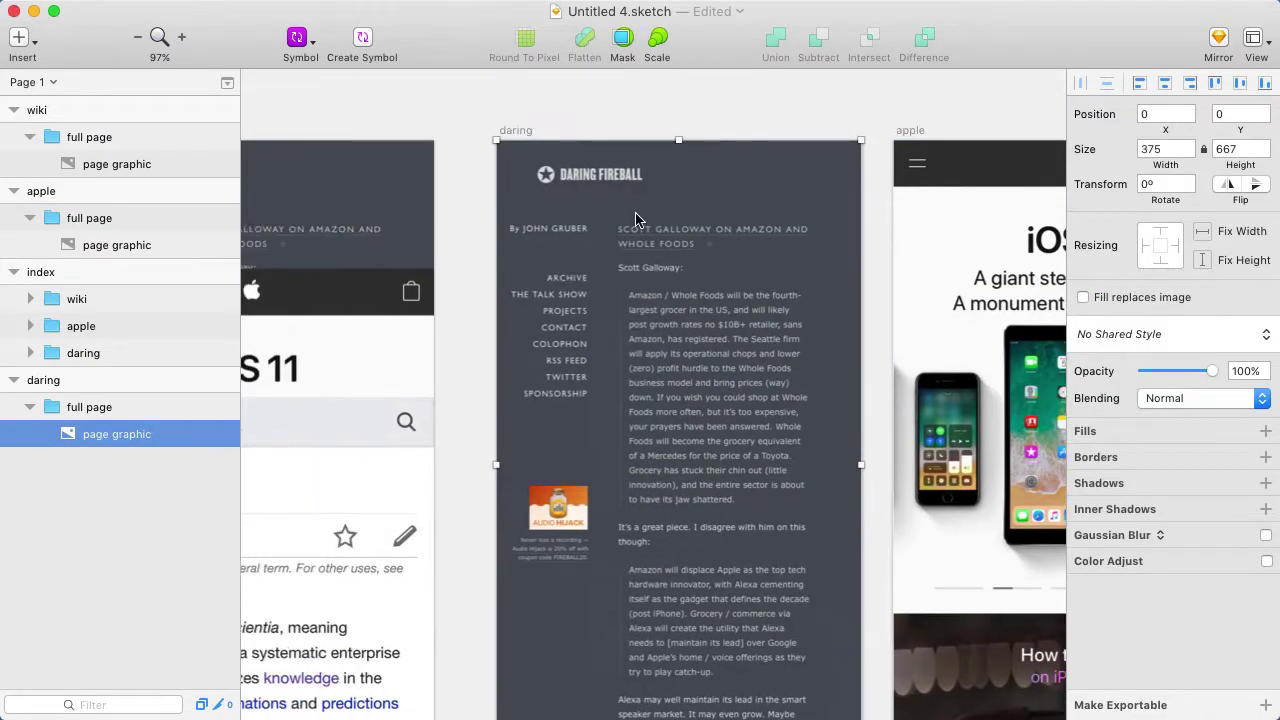
pyautogui.hscroll(-6, 670, 285)
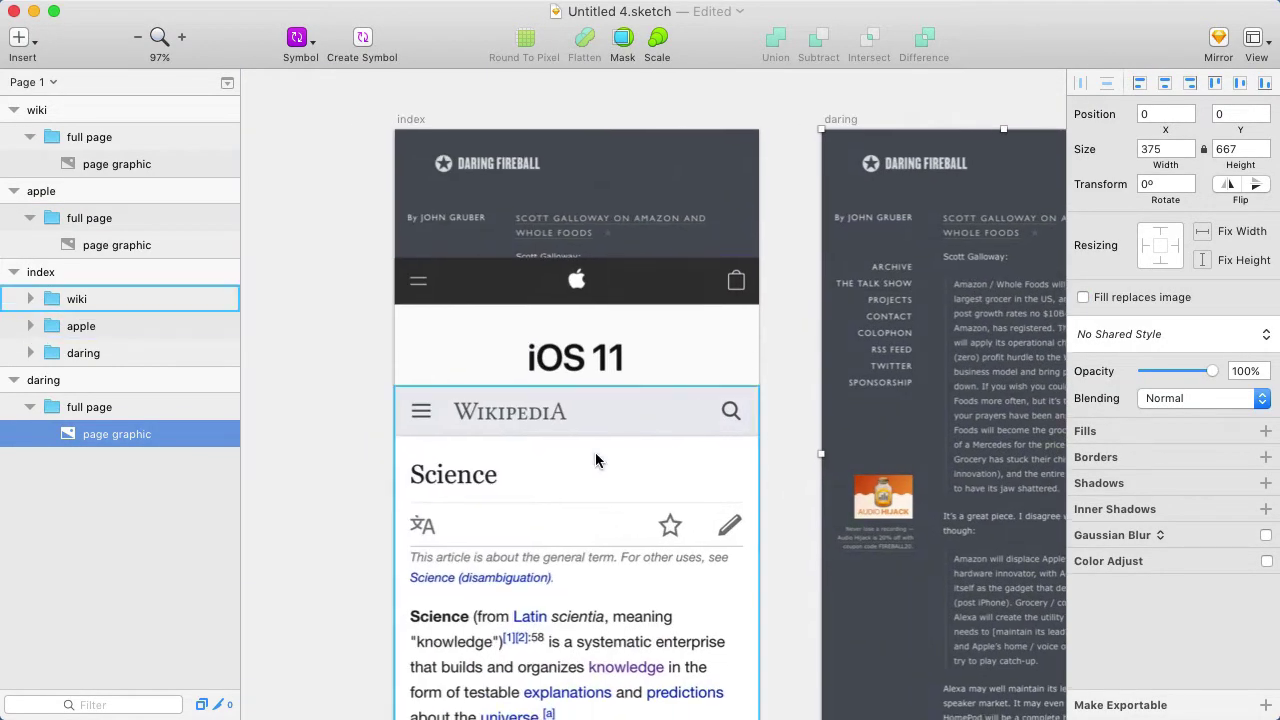
# - Try moving the wiki group up to the top of the index artboard to show its full page
pyautogui.click(515, 457)
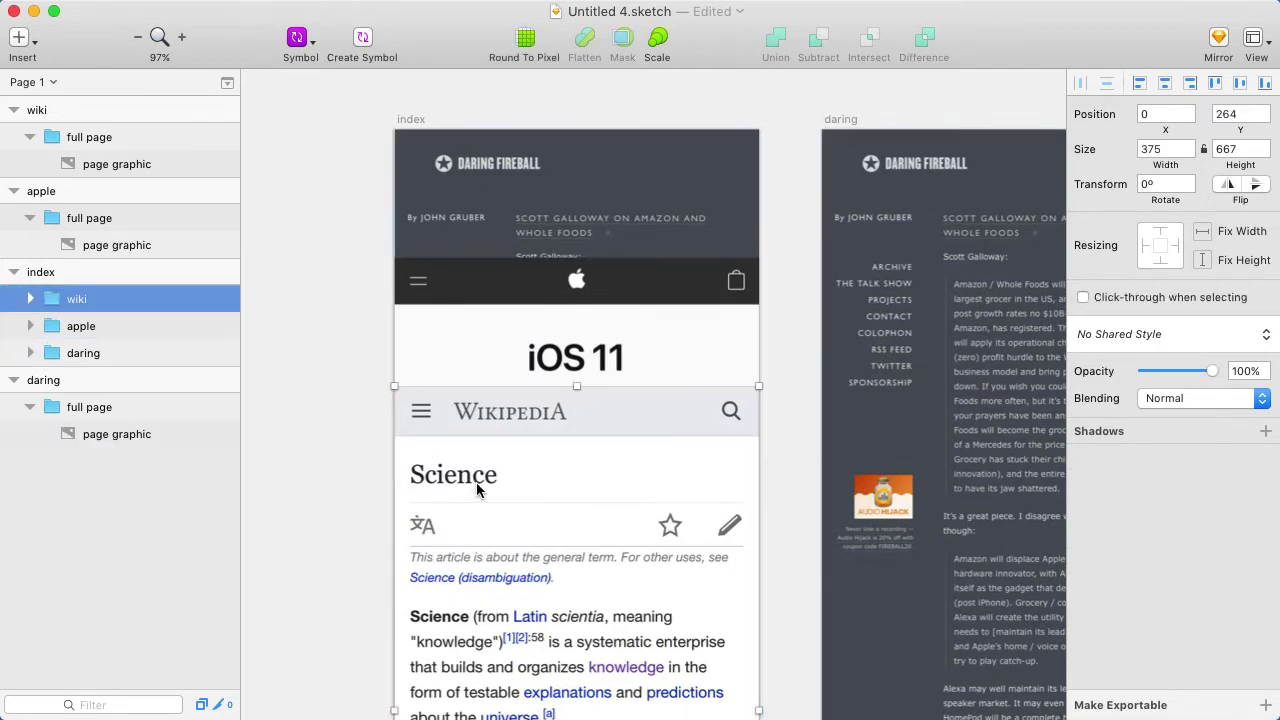
pyautogui.moveTo(487, 504); pyautogui.dragTo(472, 226)
pyautogui.moveTo(514, 267); pyautogui.dragTo(552, 220)
pyautogui.moveTo(601, 297); pyautogui.dragTo(591, 272)
# - Select the gradient shade layer inside the index artboard's wiki group, try moving it, and undo the move
pyautogui.doubleClick(557, 468)
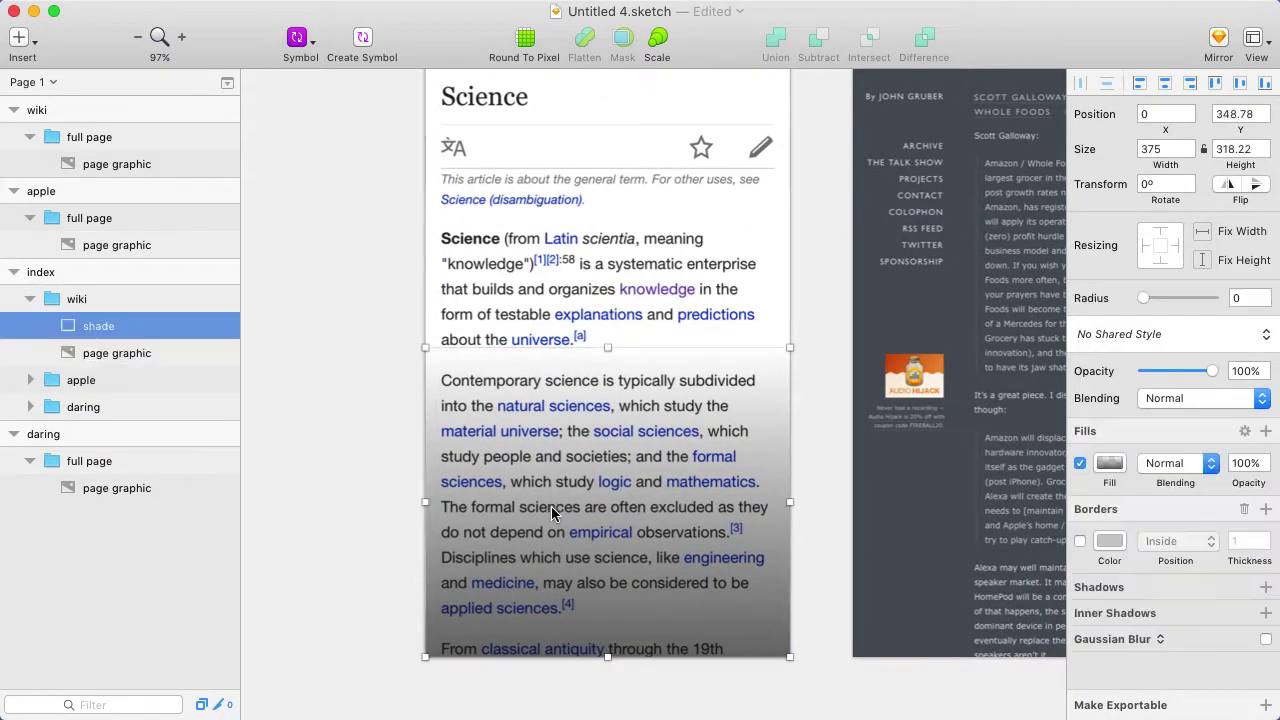
pyautogui.moveTo(557, 468); pyautogui.dragTo(621, 407)
pyautogui.hotkey('ctrl', 'z')
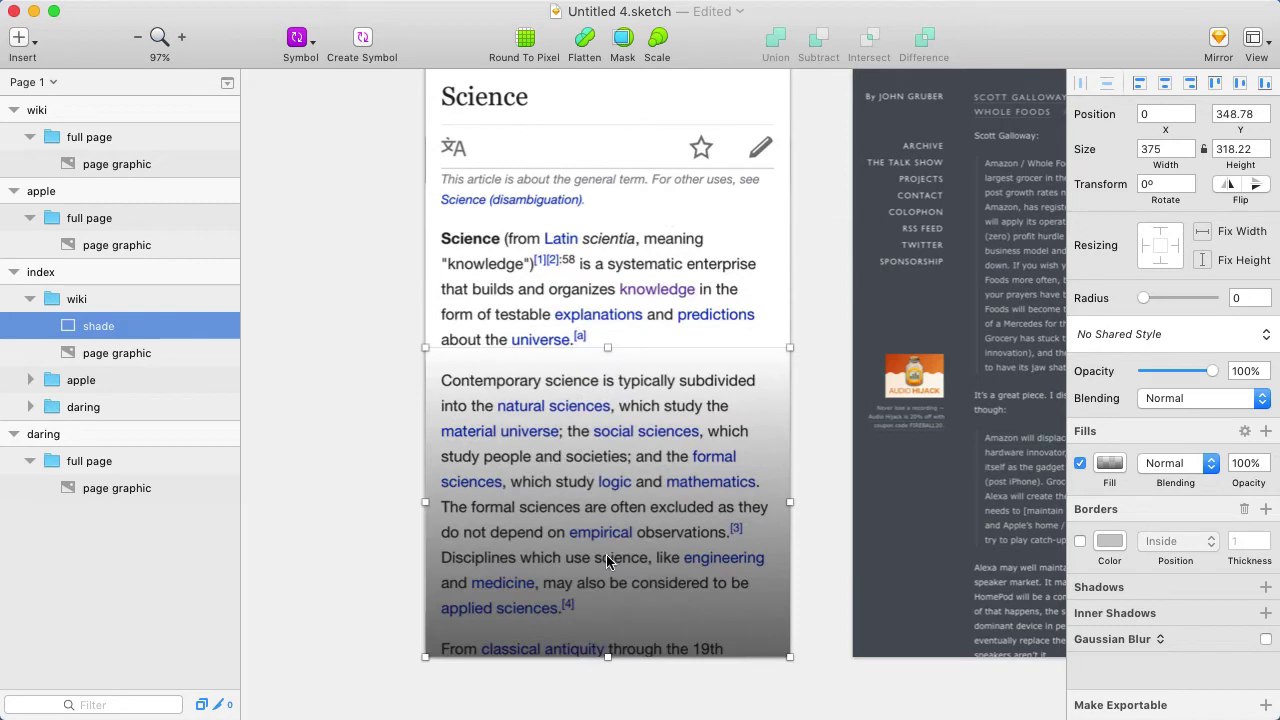
pyautogui.click(820, 280)
# - Try moving the wiki and apple groups aside on the index artboard, and undo all the group moves
pyautogui.scroll(2, 712, 302)
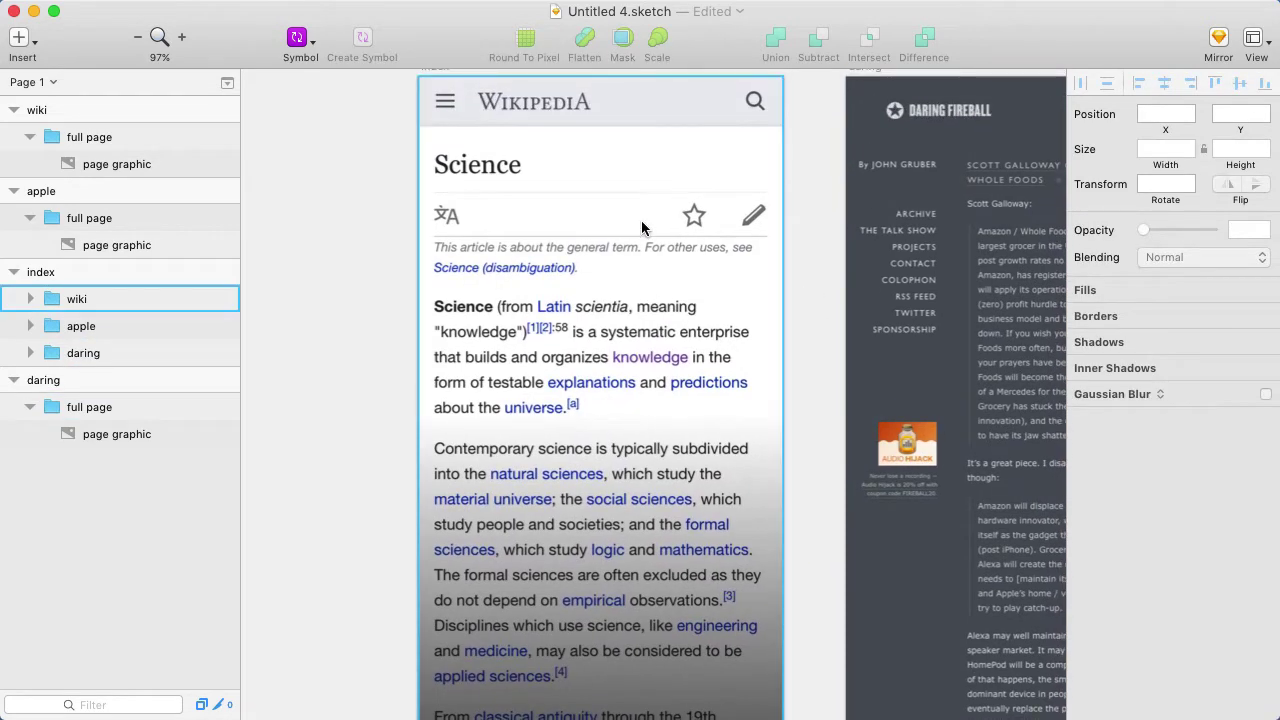
pyautogui.moveTo(581, 241); pyautogui.dragTo(802, 235)
pyautogui.moveTo(505, 368); pyautogui.dragTo(768, 284)
pyautogui.scroll(-3, 542, 430)
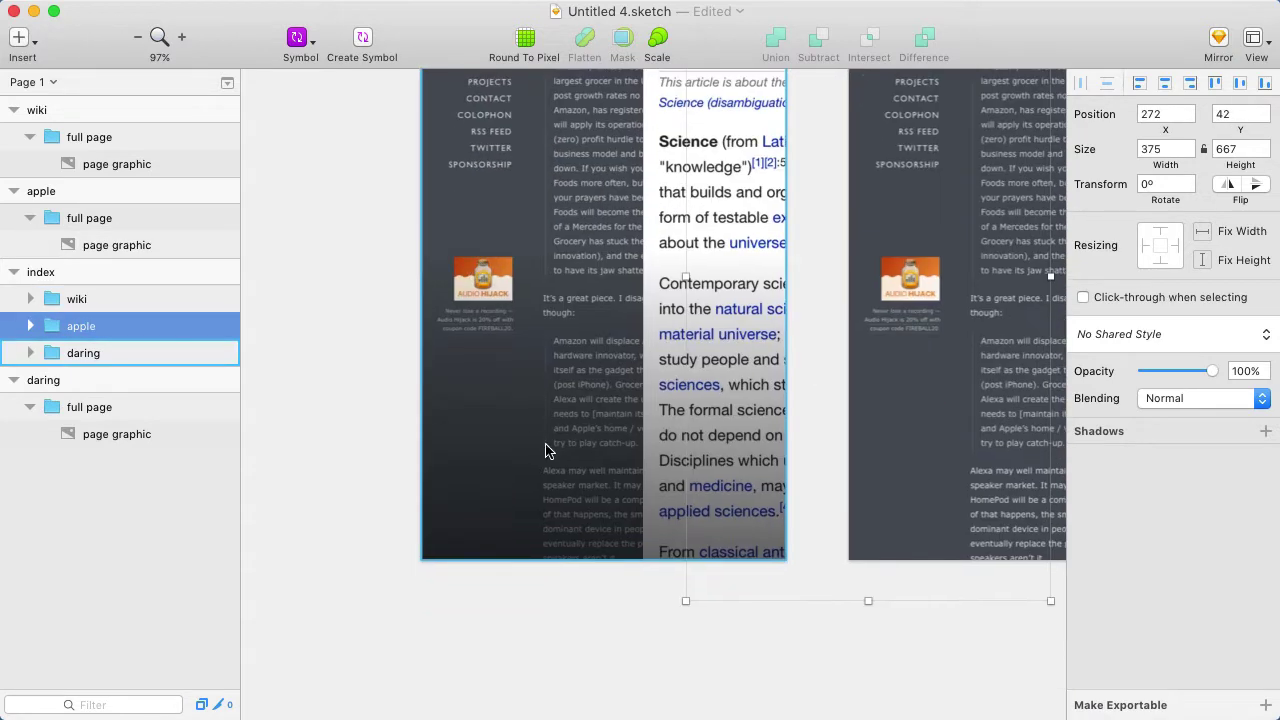
pyautogui.scroll(4, 534, 353)
pyautogui.press('super+z')
pyautogui.press('super+z')
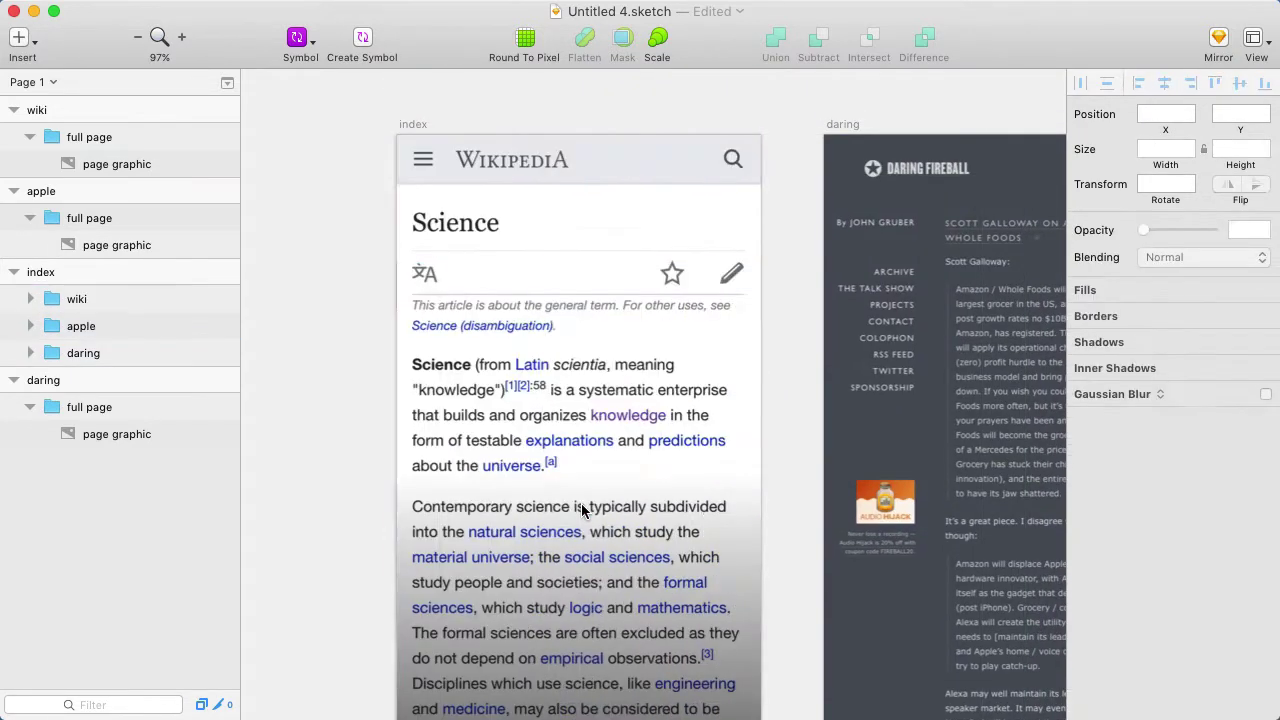
pyautogui.press('super+z')
# - Review the whole artboard row and export the index, daring, apple and wiki artboards from Sketch to Flinto
pyautogui.click(407, 127)
pyautogui.scroll(-5, 583, 388)
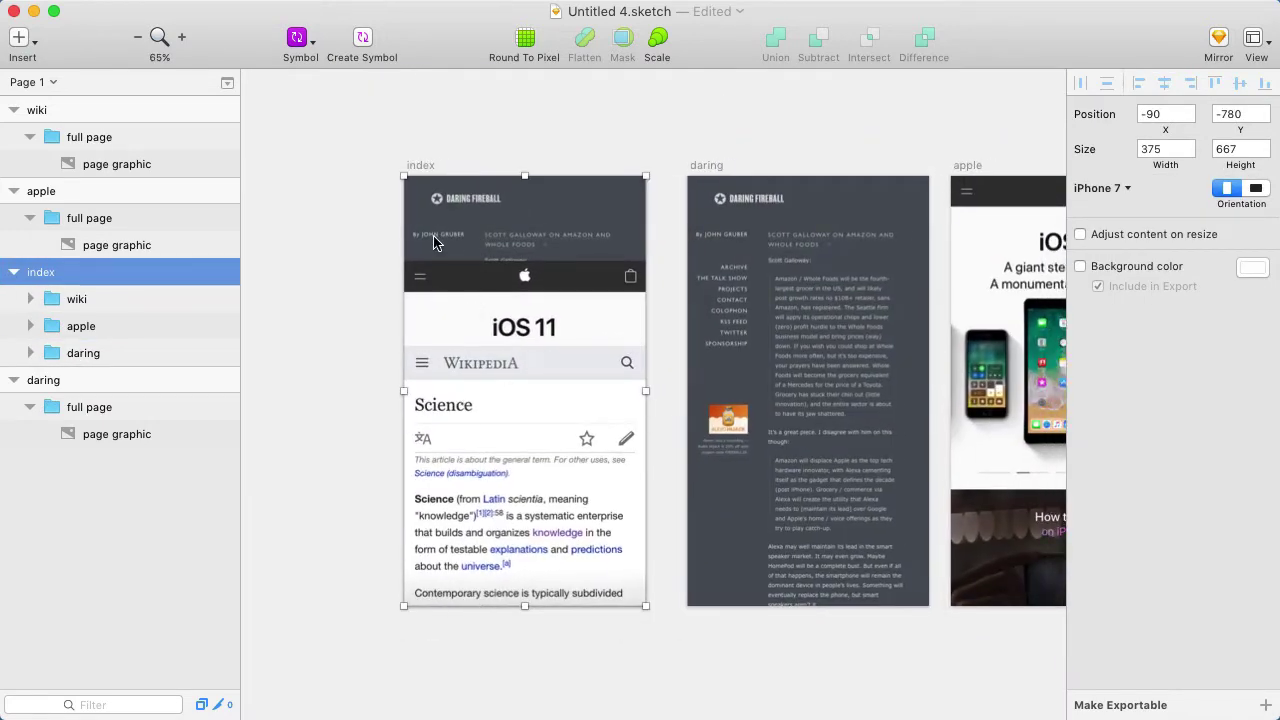
pyautogui.click(315, 181)
pyautogui.hscroll(3, 660, 163)
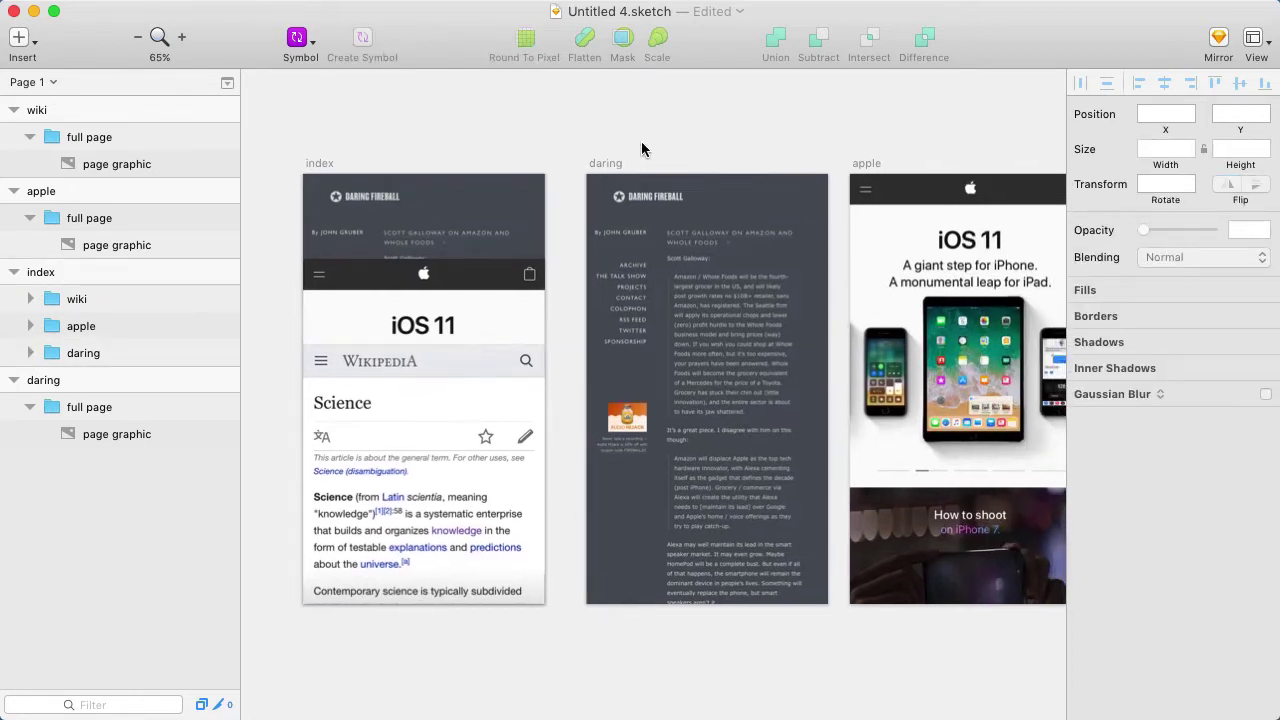
pyautogui.hscroll(4, 966, 137)
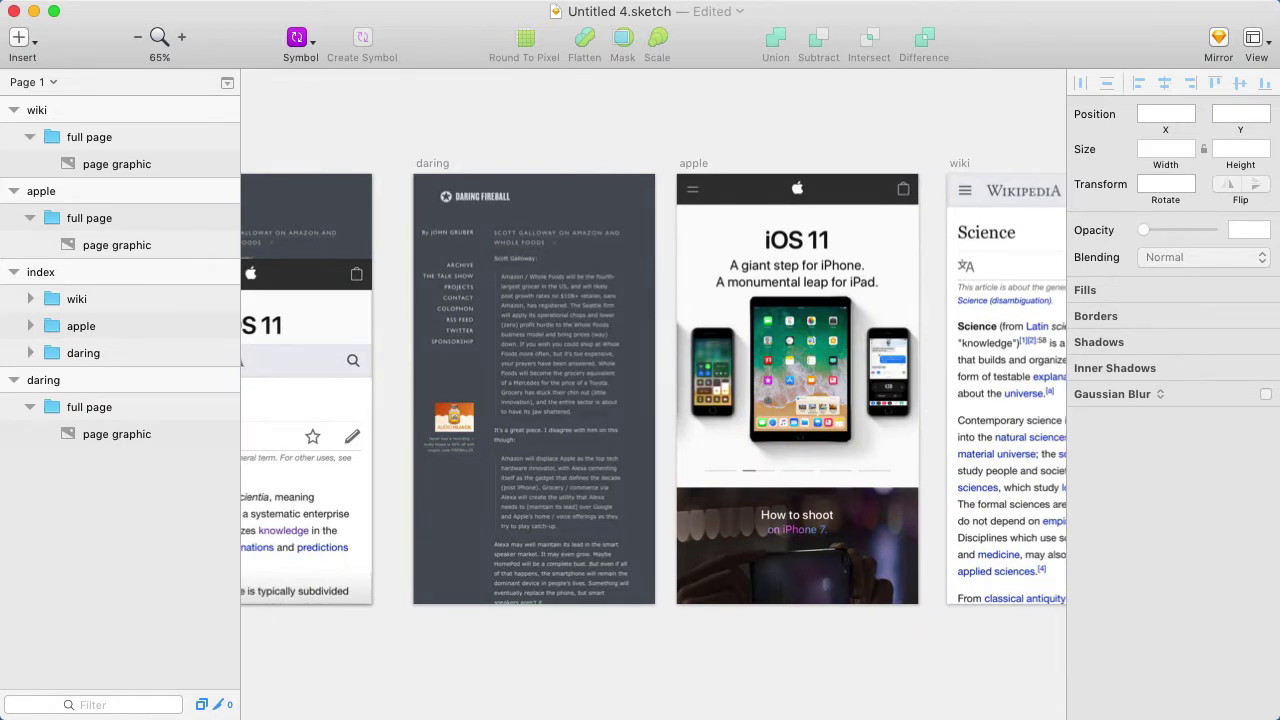
pyautogui.press('super+shift+f')
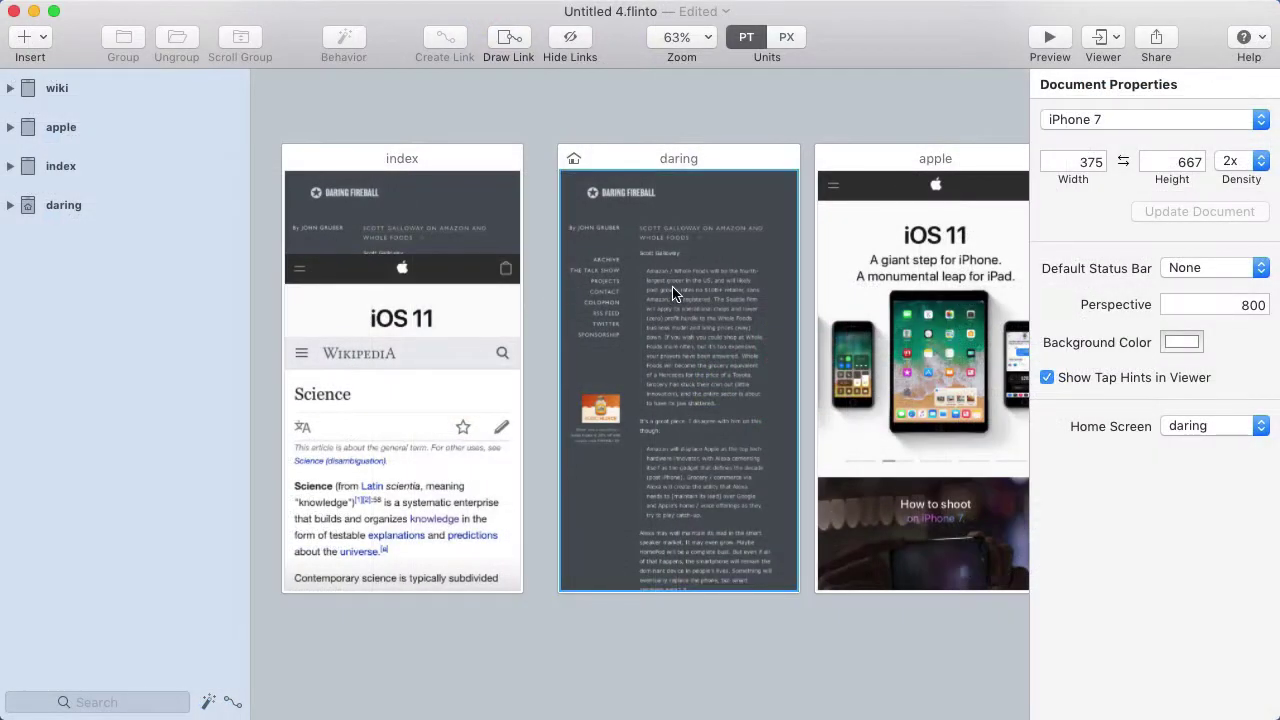
# - Check the wiki, apple and daring groups on the imported index screen by selecting all three
pyautogui.press('space')
pyautogui.moveTo(891, 299); pyautogui.dragTo(723, 287)
pyautogui.hscroll(-5, 723, 287)
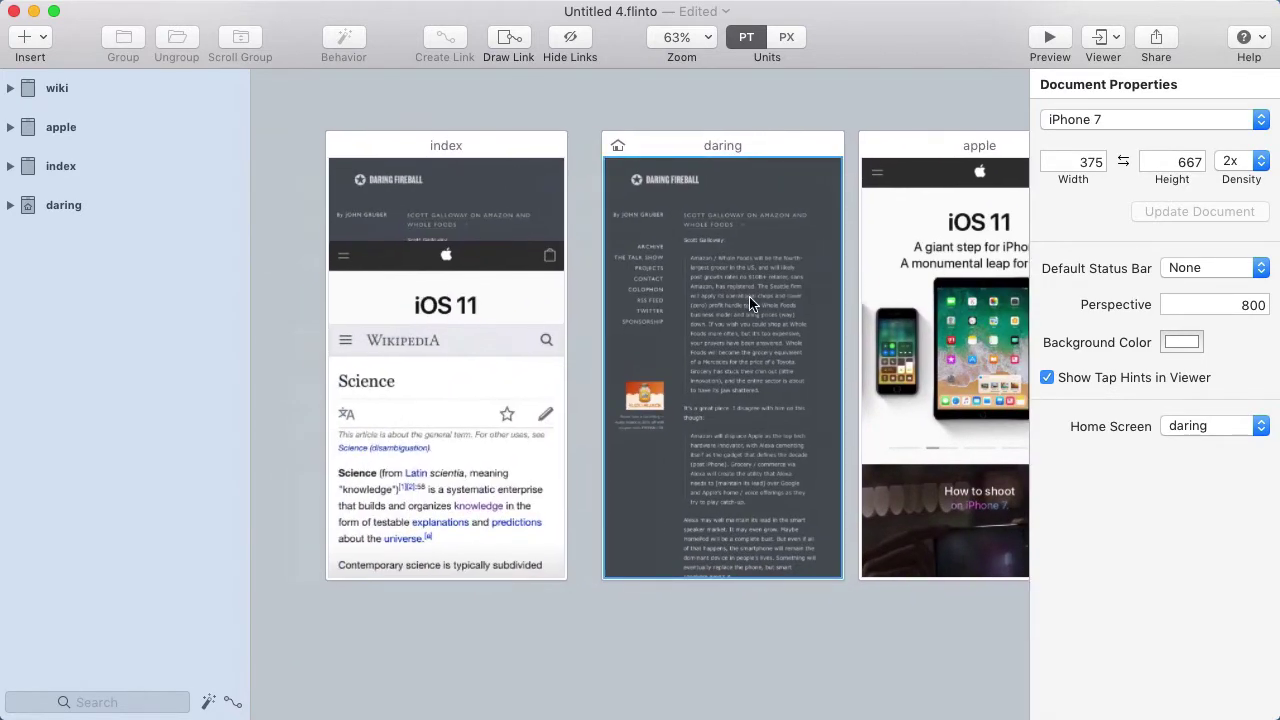
pyautogui.click(540, 410)
pyautogui.keyDown('shift'); pyautogui.click(511, 292); pyautogui.keyUp('shift')
pyautogui.keyDown('shift'); pyautogui.click(508, 214); pyautogui.keyUp('shift')
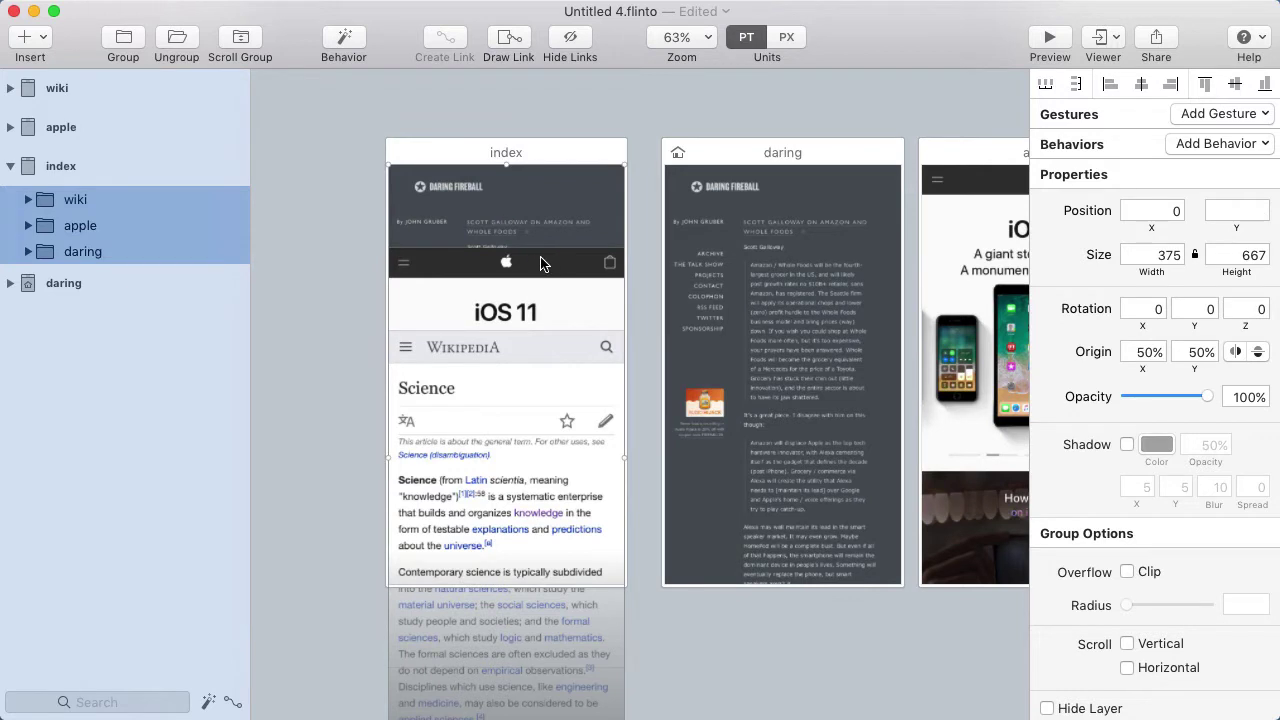
pyautogui.click(630, 281)
# - Try rotating the index screen's daring group about its X axis, and undo the rotation
pyautogui.click(495, 210)
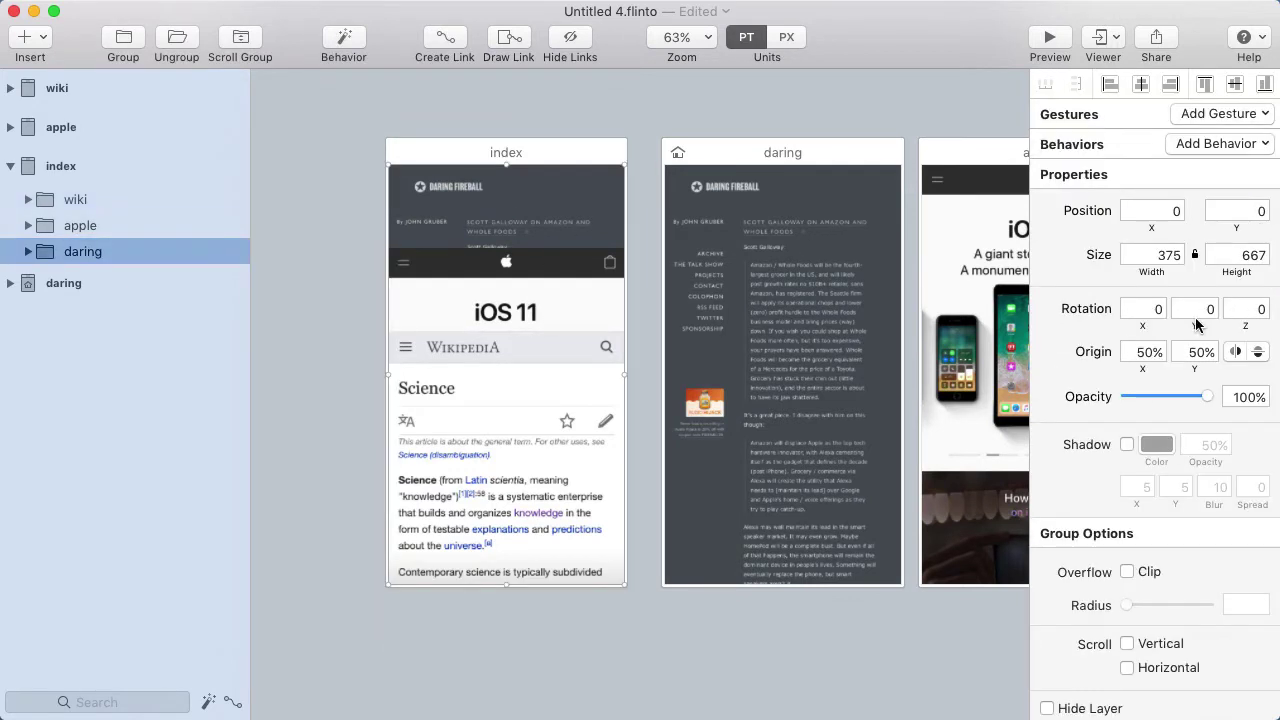
pyautogui.moveTo(1135, 323); pyautogui.dragTo(1081, 324)
pyautogui.press('super+z')
# - Move the index screen's wiki group up to X 29, Y 52, try an X-axis rotation about its centre, and undo the rotation
pyautogui.click(505, 373)
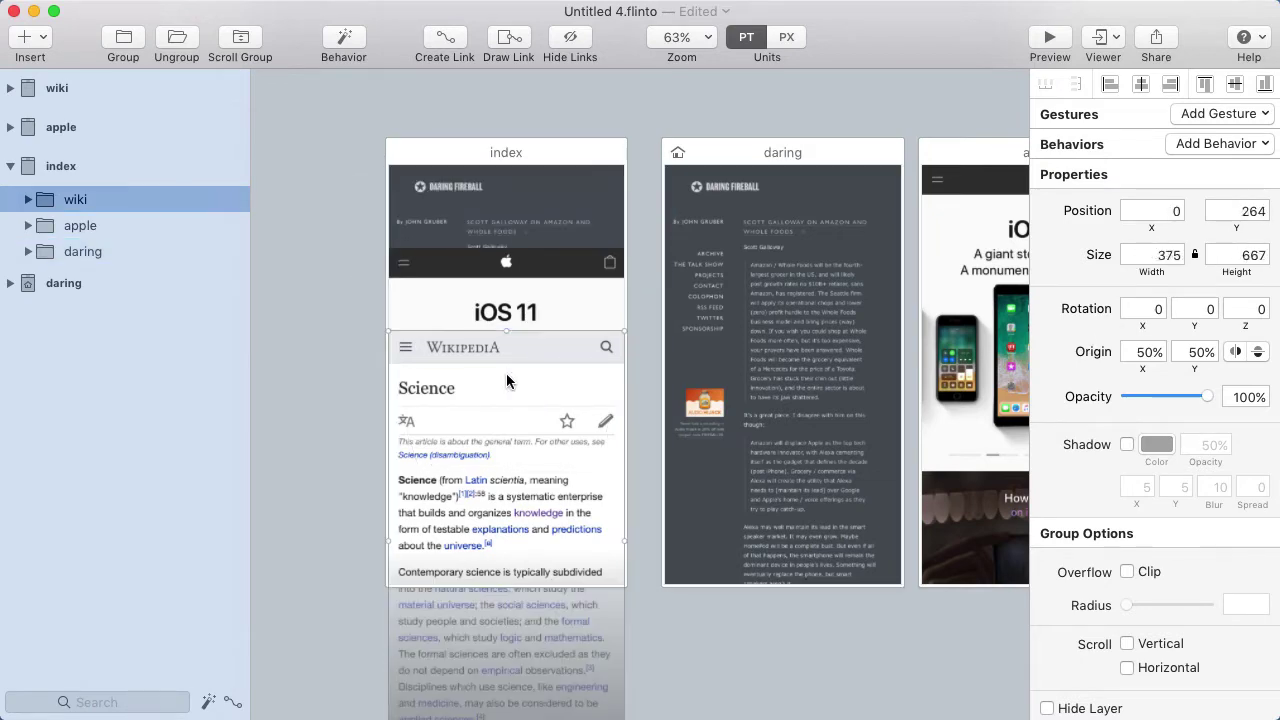
pyautogui.moveTo(505, 414); pyautogui.dragTo(524, 273)
pyautogui.moveTo(1143, 325); pyautogui.dragTo(1125, 346)
pyautogui.press('super+z')
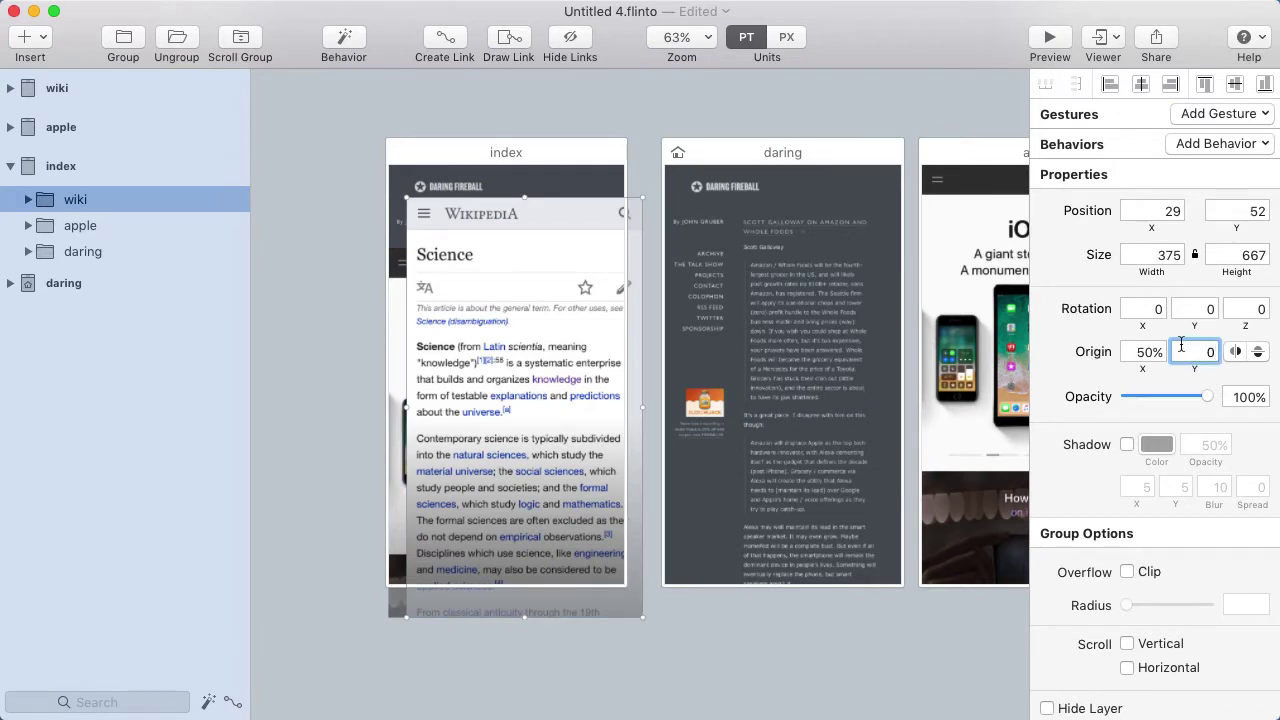
# - Try rotating the wiki group about X with its Y origin set to 0%, and undo the trial changes
pyautogui.press('Tab')
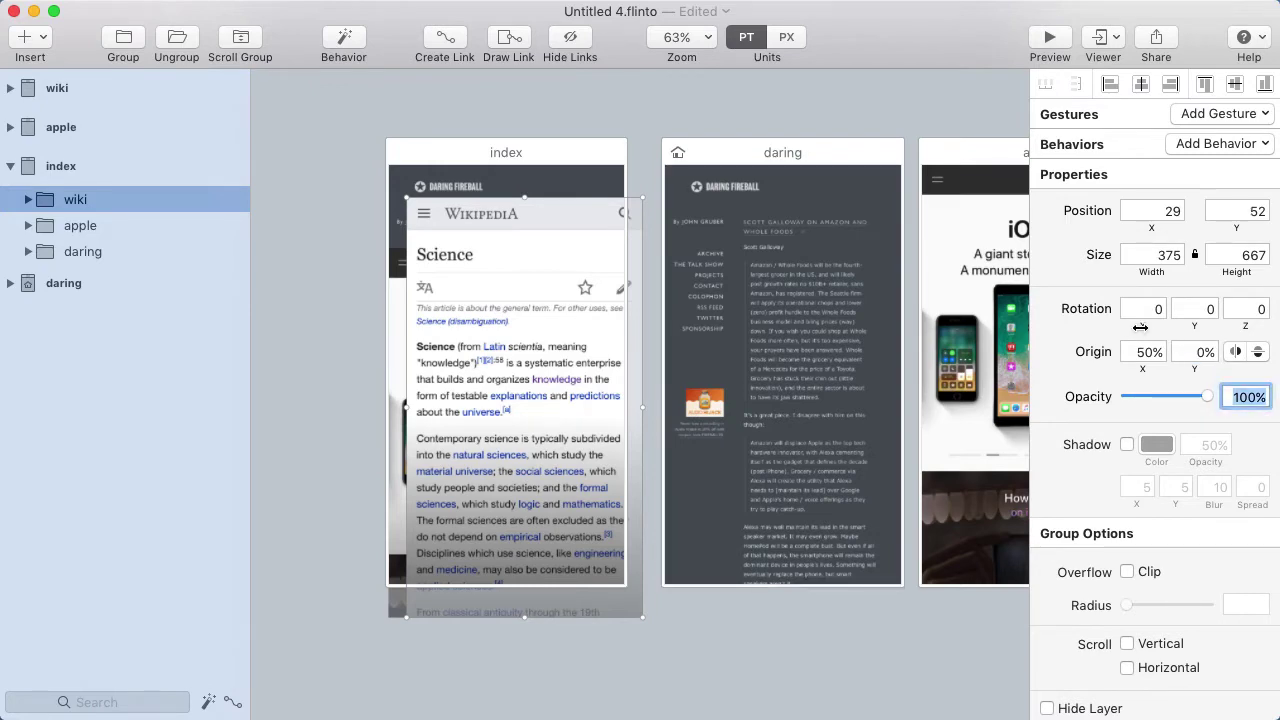
pyautogui.moveTo(1140, 327)
pyautogui.mouseDown()
pyautogui.moveTo(1062, 327)
pyautogui.moveTo(1240, 328)
pyautogui.moveTo(1045, 328)
pyautogui.moveTo(1122, 327)
pyautogui.mouseUp()
pyautogui.press('super+z')
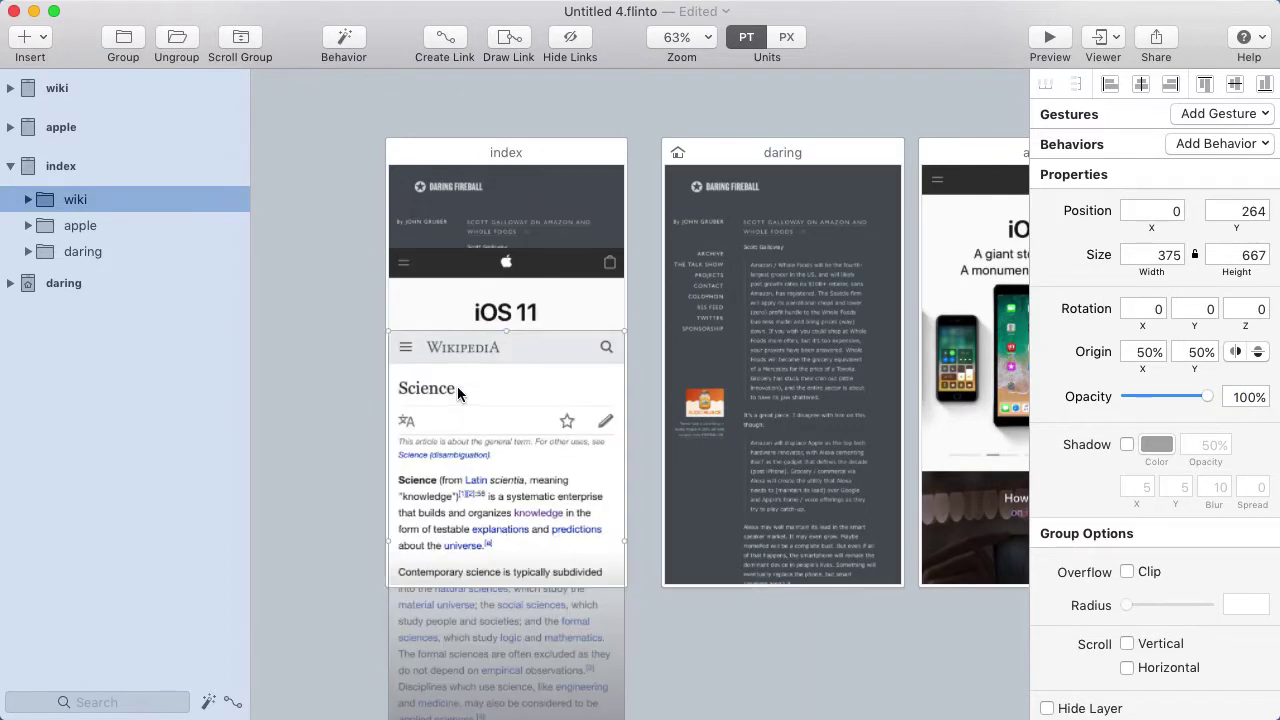
# - Set the Y origin of the wiki, apple and daring groups on the index screen to 0%
pyautogui.keyDown('shift'); pyautogui.click(494, 298); pyautogui.keyUp('shift')
pyautogui.keyDown('shift'); pyautogui.click(506, 212); pyautogui.keyUp('shift')
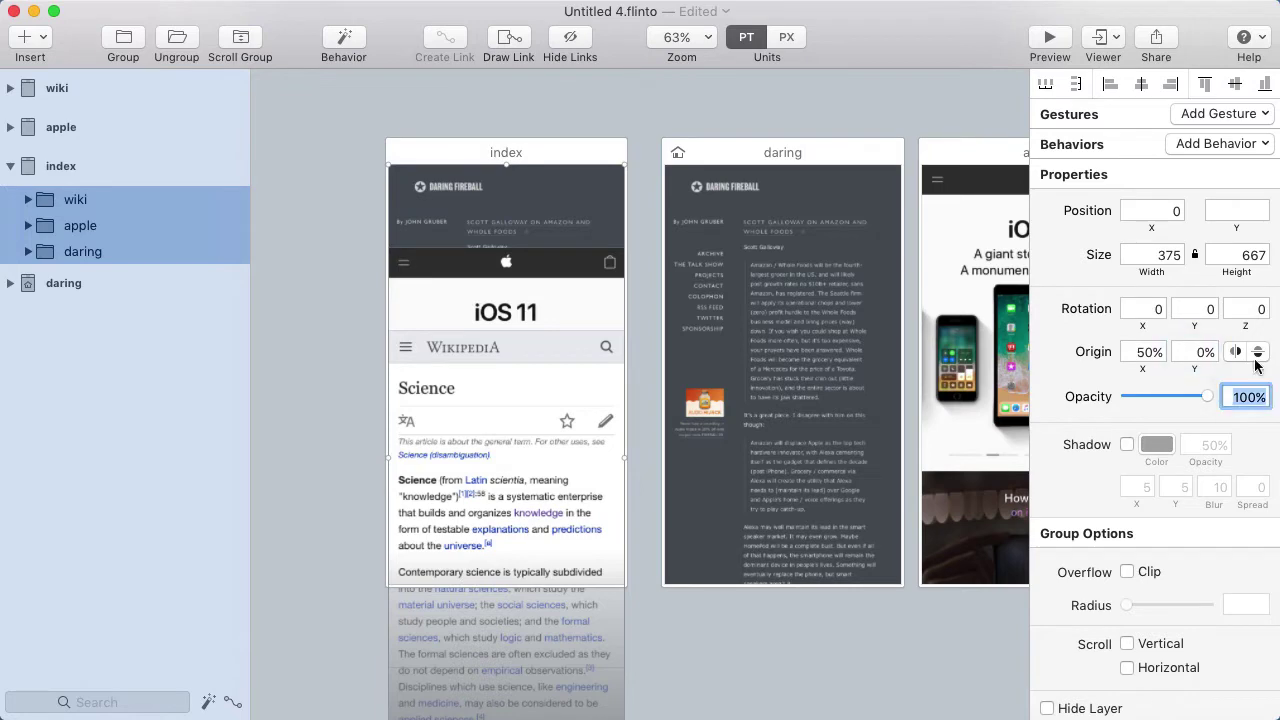
pyautogui.click(788, 115)
# - Set the Y origin of the full page groups on the daring, apple and wiki screens to 0%
pyautogui.moveTo(892, 106); pyautogui.dragTo(353, 124)
pyautogui.click(303, 248)
pyautogui.keyDown('shift'); pyautogui.click(485, 251); pyautogui.keyUp('shift')
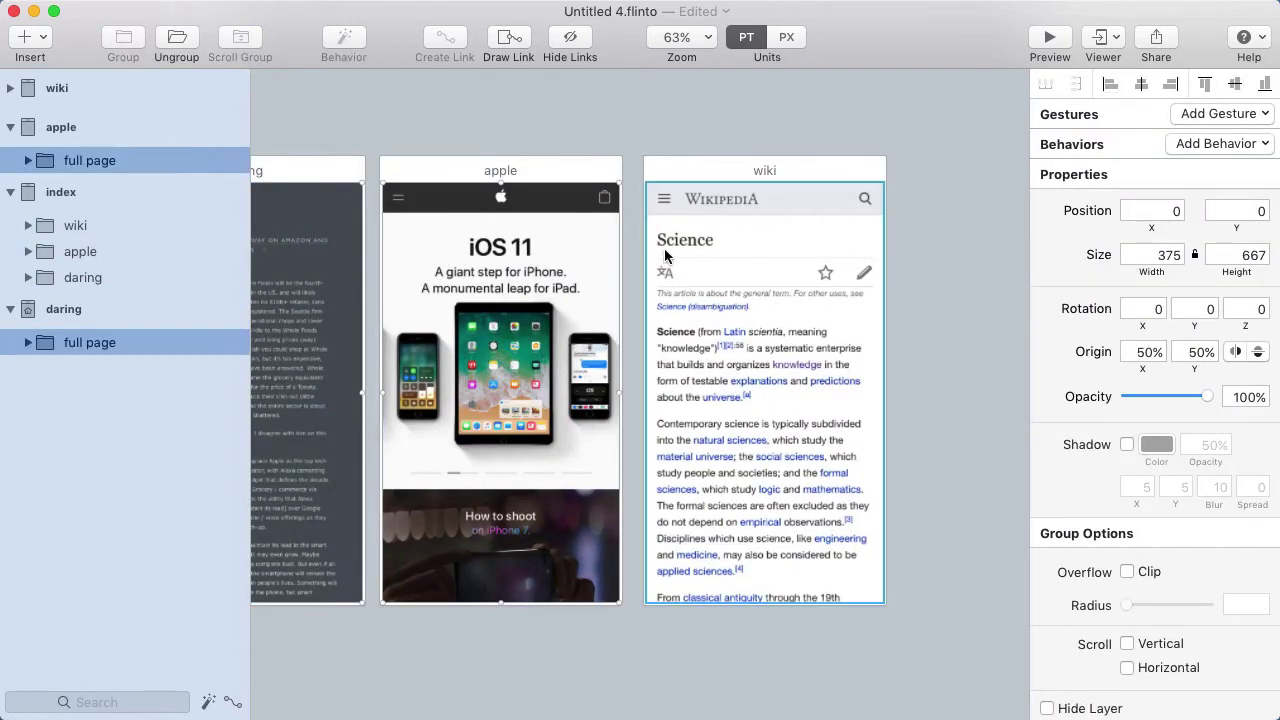
pyautogui.hscroll(-5, 545, 262)
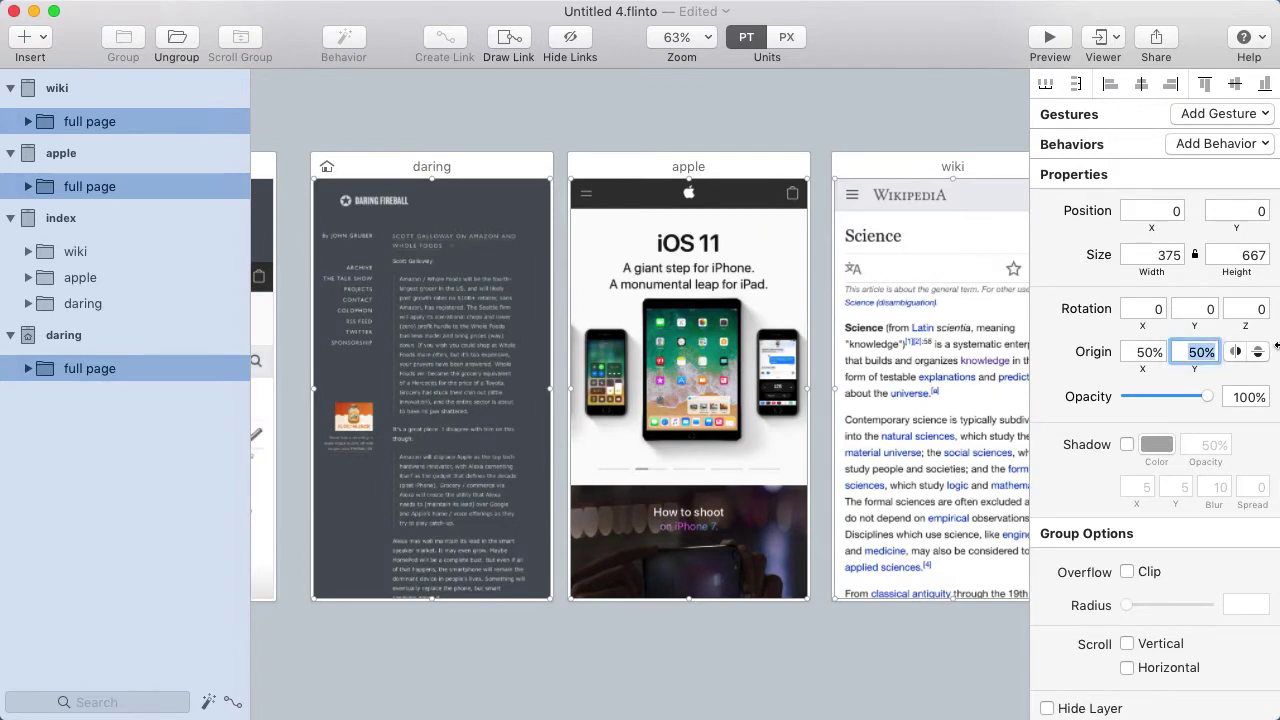
pyautogui.press('Tab')
pyautogui.click(679, 97)
# - Scale the index screen's daring, apple and wiki groups together to about 336 pt wide and set their X rotation to -27
pyautogui.moveTo(396, 245); pyautogui.dragTo(808, 248)
pyautogui.click(808, 248)
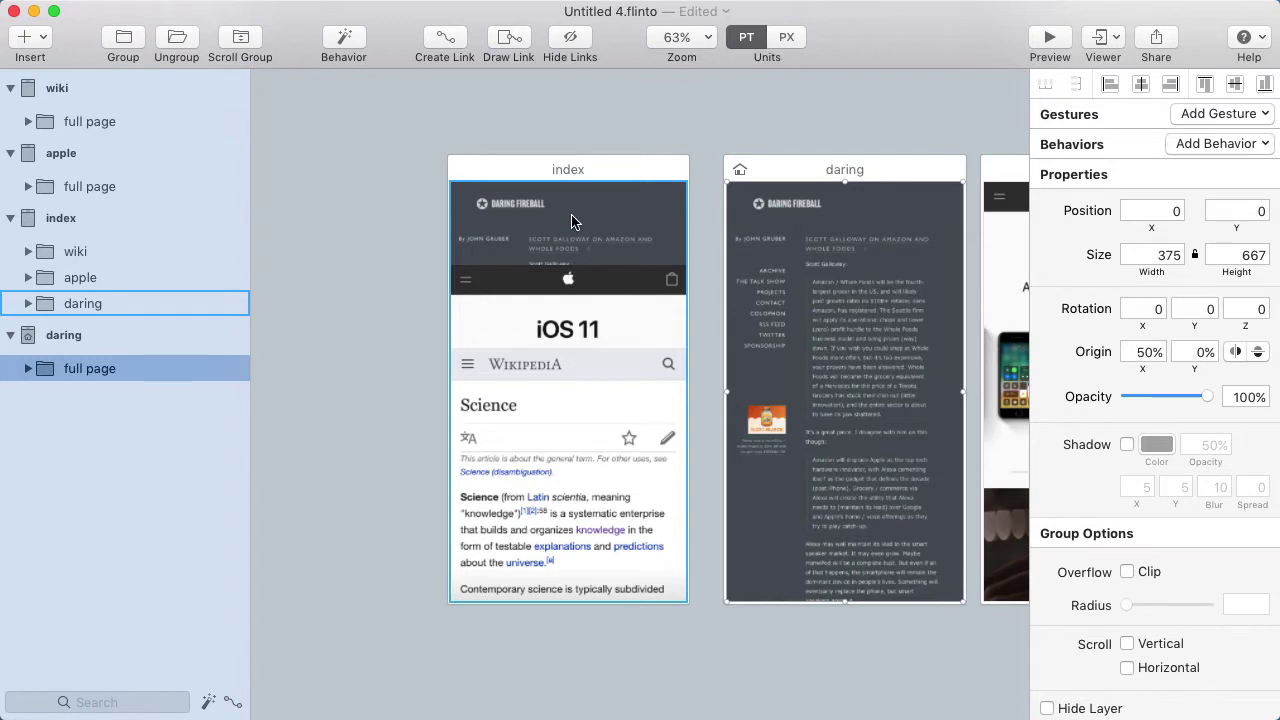
pyautogui.click(594, 127)
pyautogui.click(586, 230)
pyautogui.keyDown('shift'); pyautogui.click(580, 274); pyautogui.keyUp('shift')
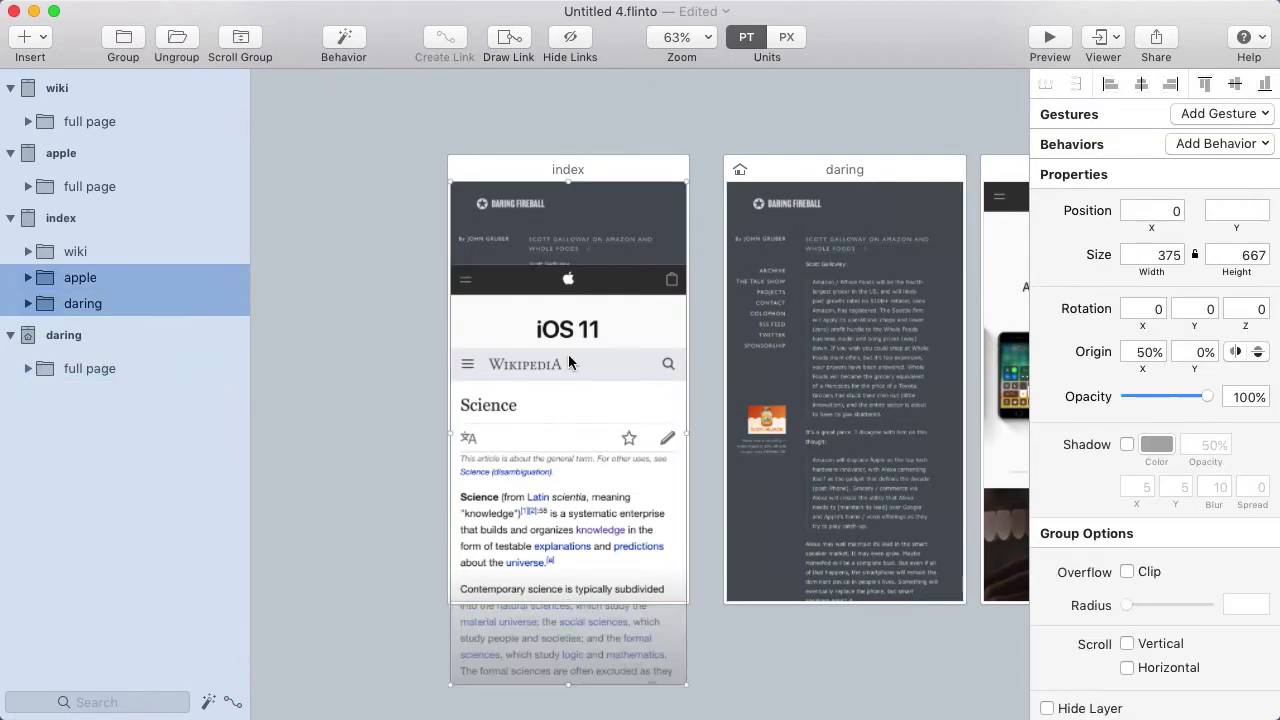
pyautogui.keyDown('shift'); pyautogui.click(566, 401); pyautogui.keyUp('shift')
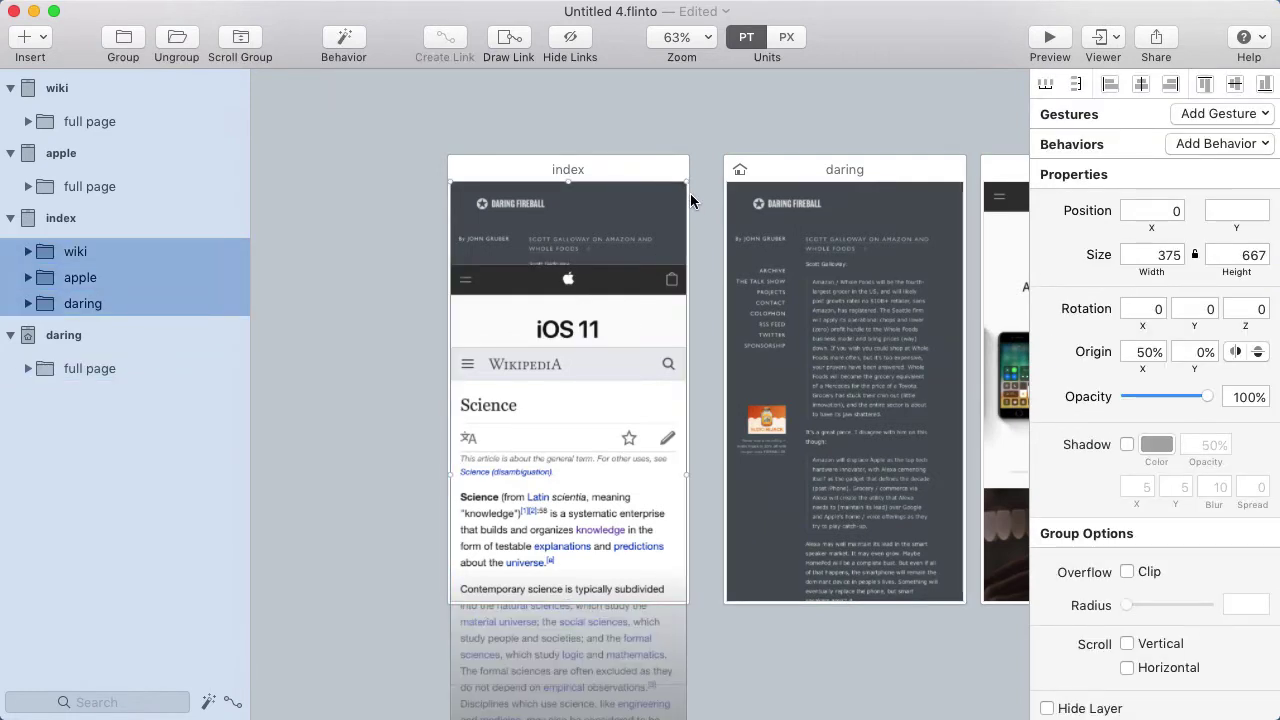
pyautogui.moveTo(682, 183); pyautogui.dragTo(695, 219)
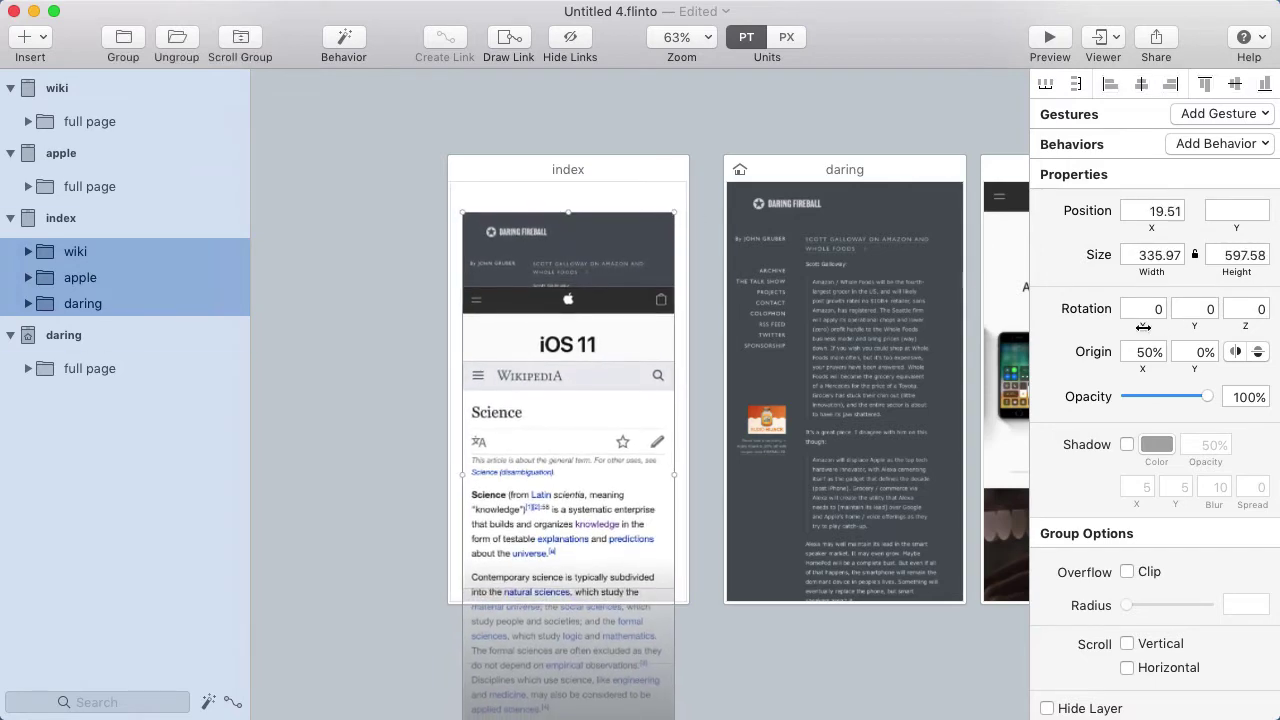
pyautogui.moveTo(1141, 327); pyautogui.dragTo(1114, 327)
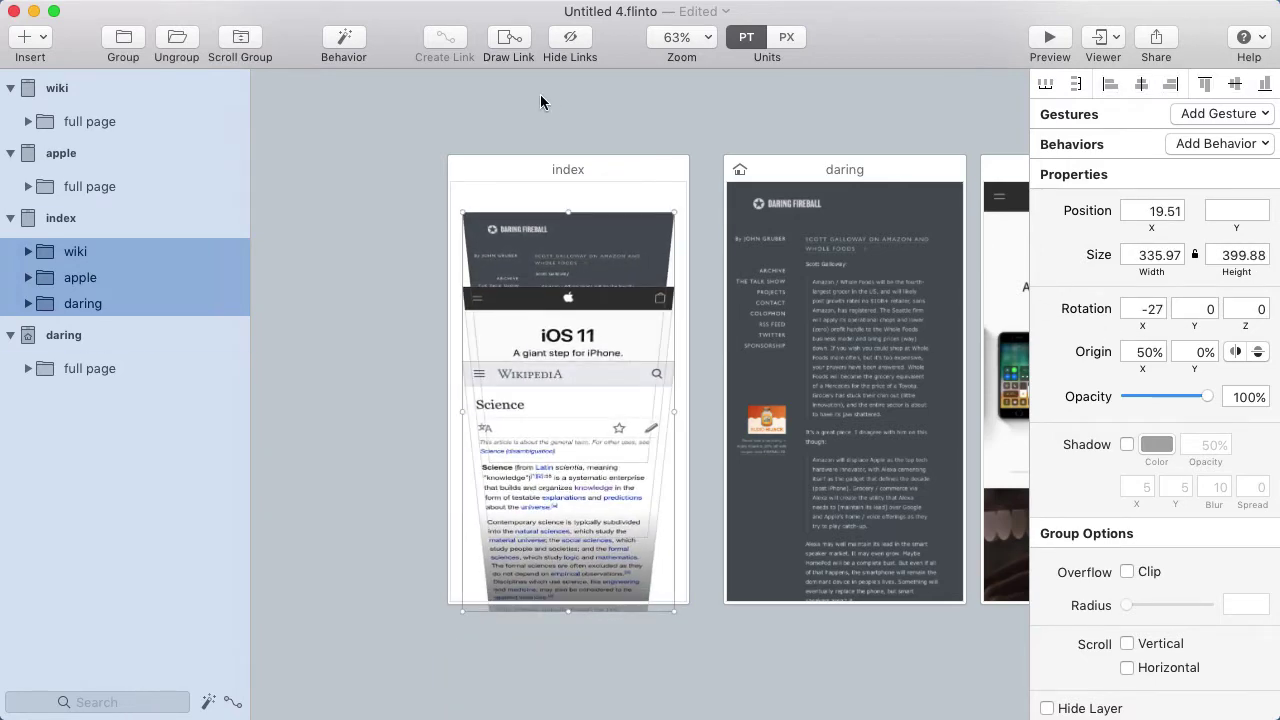
pyautogui.click(690, 120)
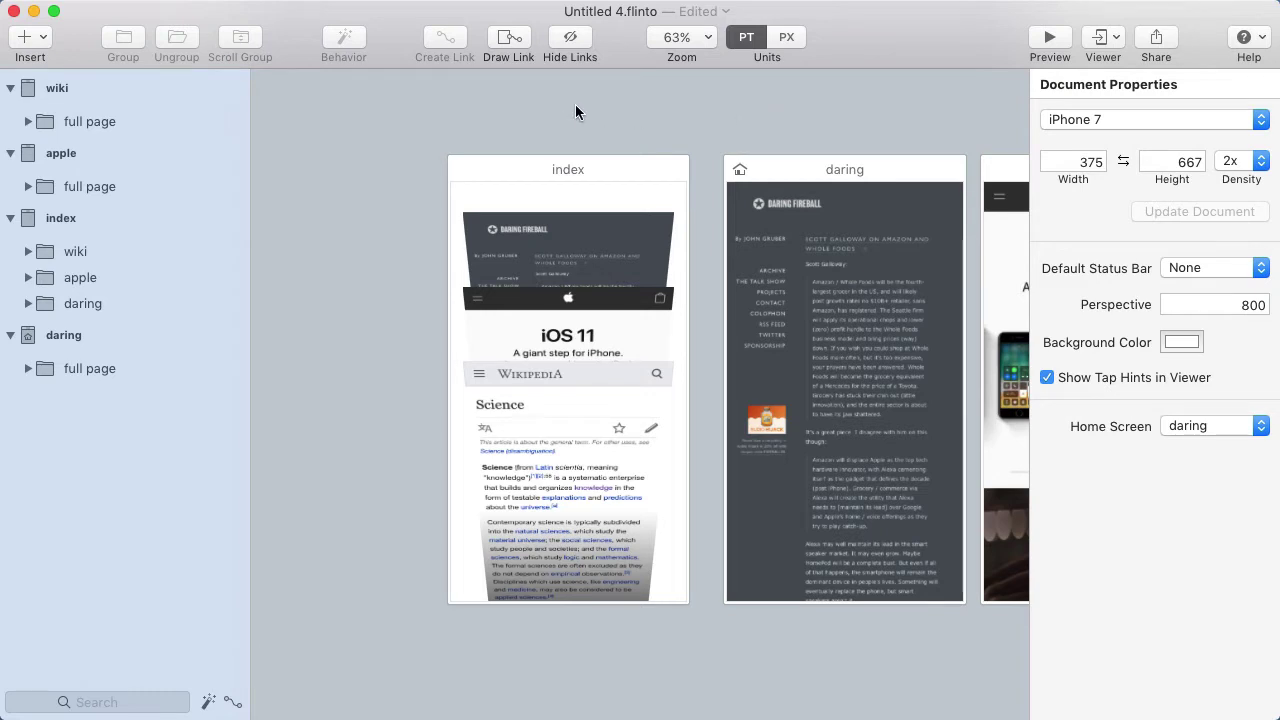
# - Set the document's background color to black
pyautogui.click(1178, 342)
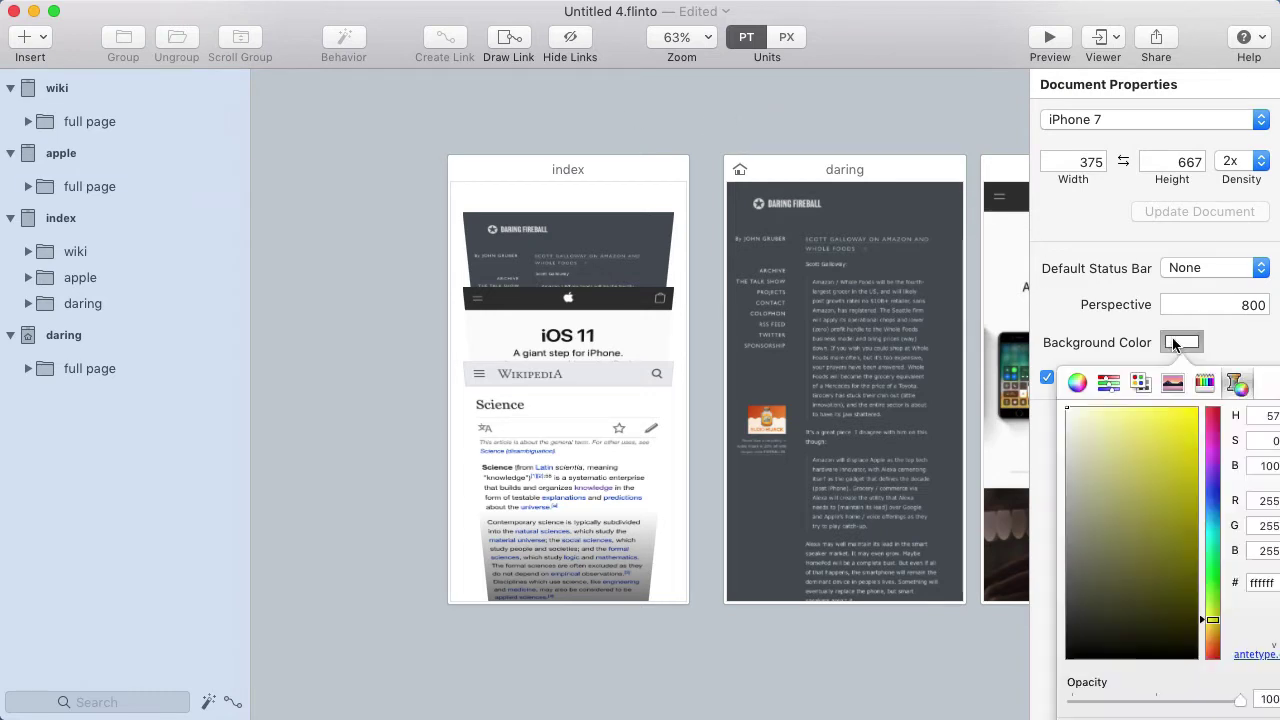
pyautogui.moveTo(1097, 456); pyautogui.dragTo(1029, 680)
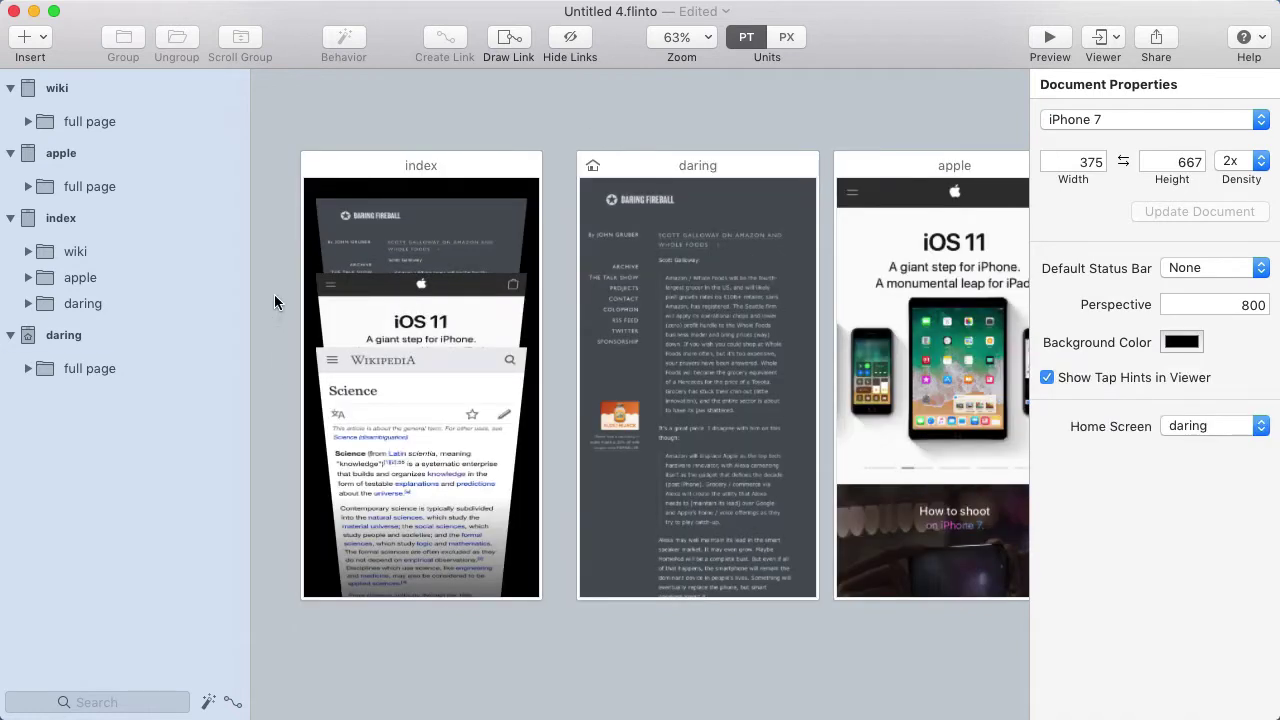
pyautogui.click(390, 243)
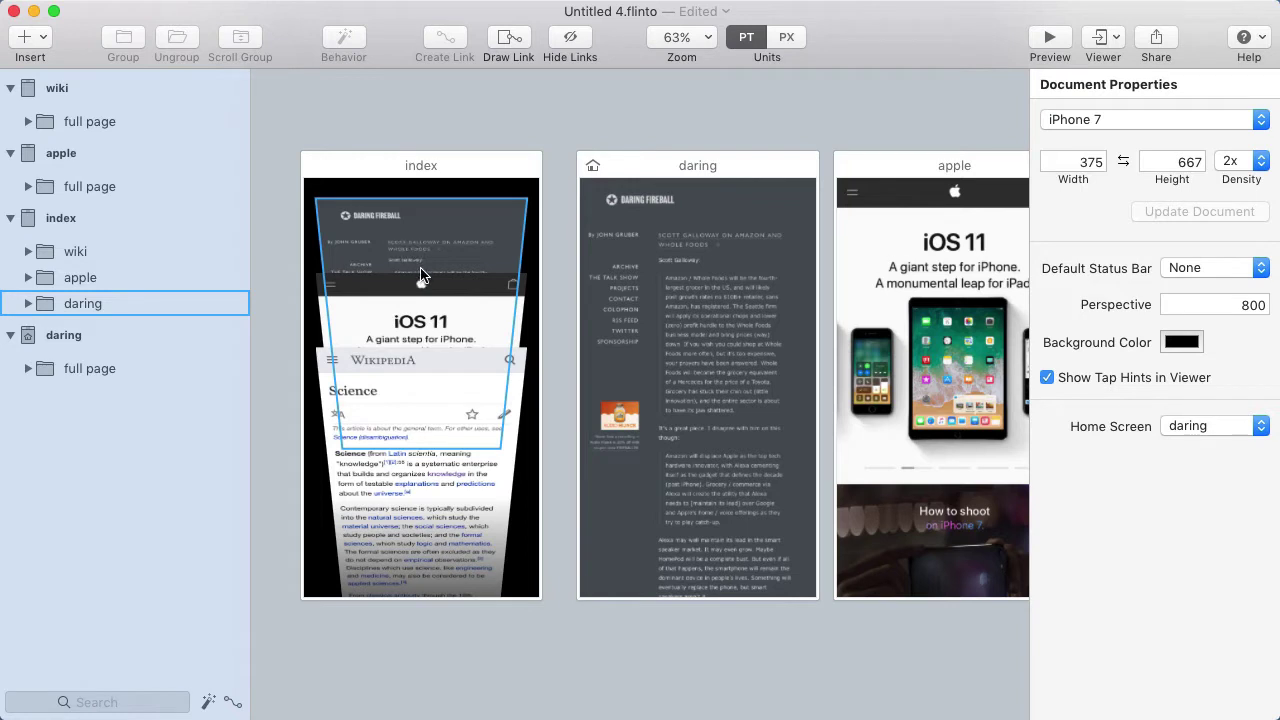
pyautogui.click(443, 317)
pyautogui.click(443, 400)
pyautogui.click(443, 320)
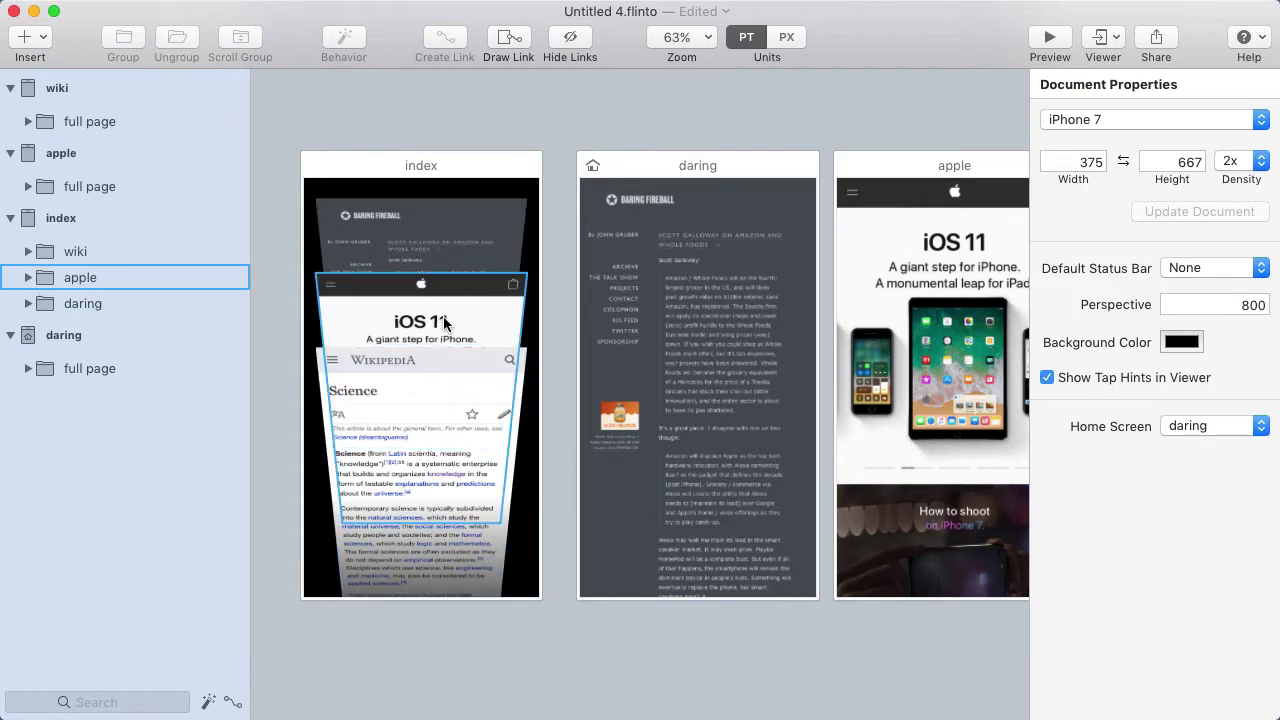
pyautogui.click(443, 400)
pyautogui.click(440, 230)
pyautogui.click(666, 271)
pyautogui.click(905, 280)
pyautogui.moveTo(905, 280); pyautogui.dragTo(646, 279)
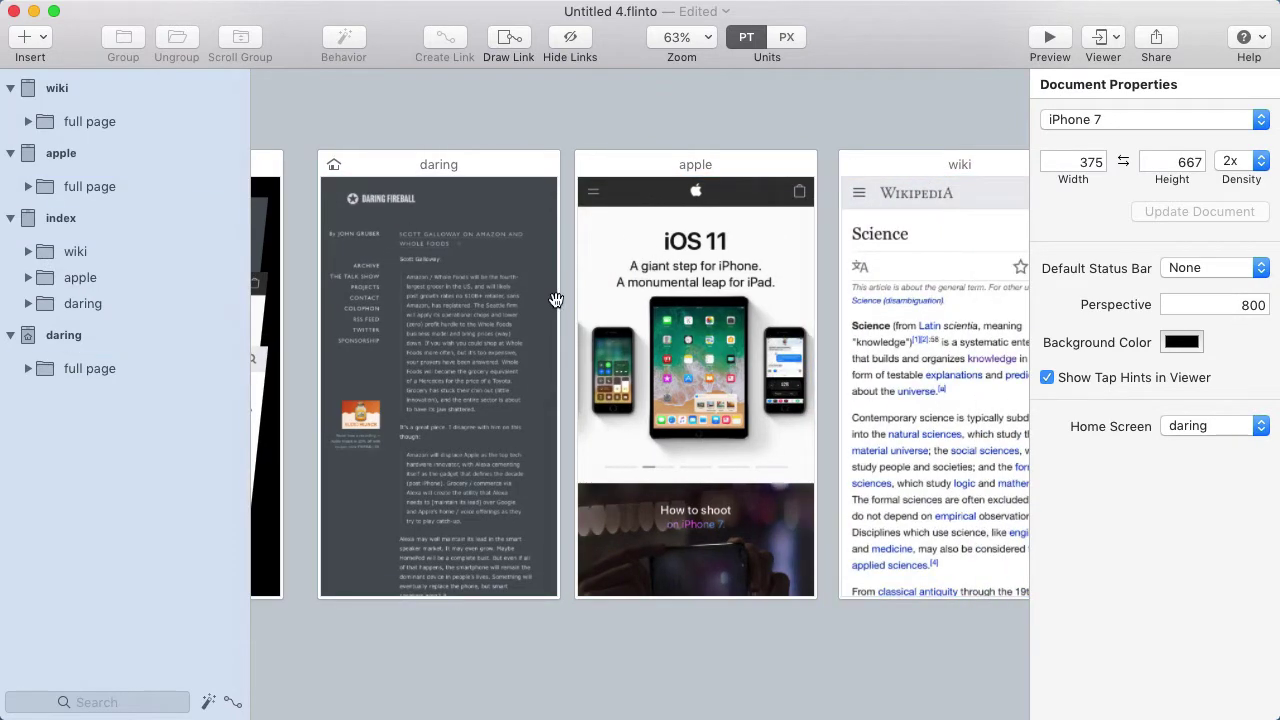
pyautogui.moveTo(548, 303); pyautogui.dragTo(804, 308)
# - Link the daring group on the index screen to the daring screen with a Tap gesture
pyautogui.click(436, 221)
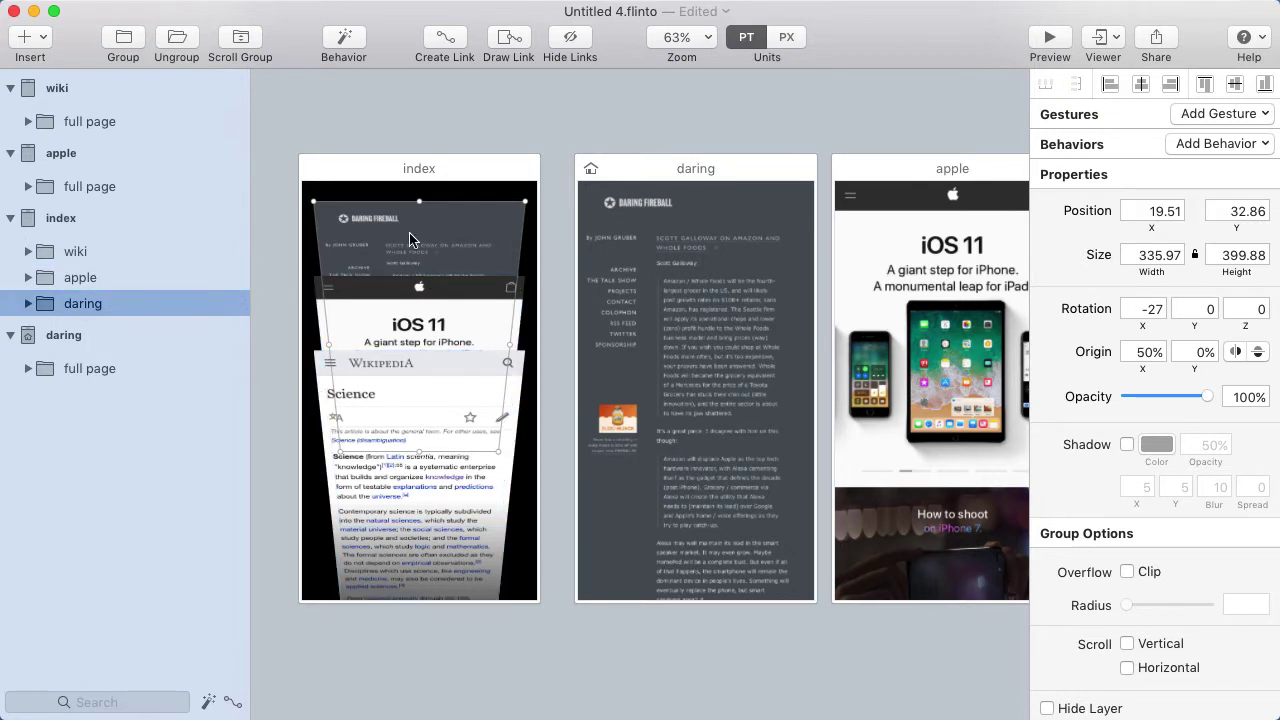
pyautogui.click(462, 50)
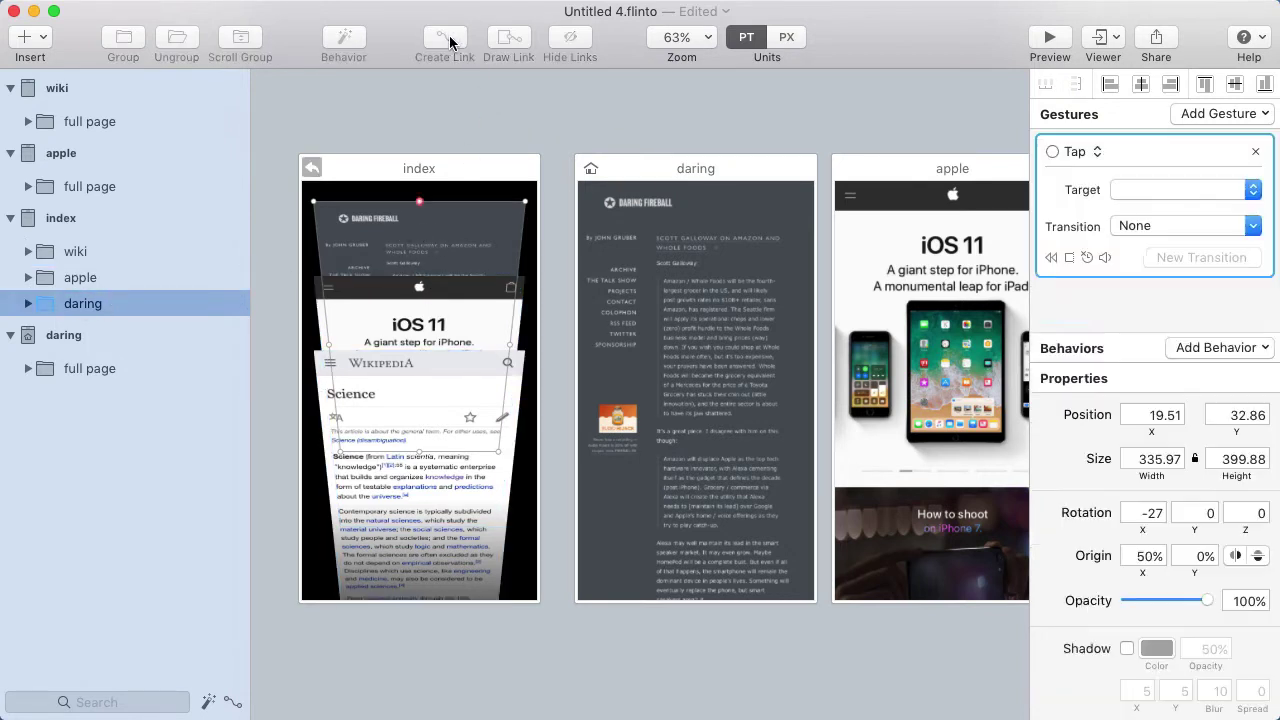
pyautogui.click(663, 257)
# - Create a new transition for the index-to-daring link, name it 3D Card and align its start and end screens
pyautogui.click(697, 330)
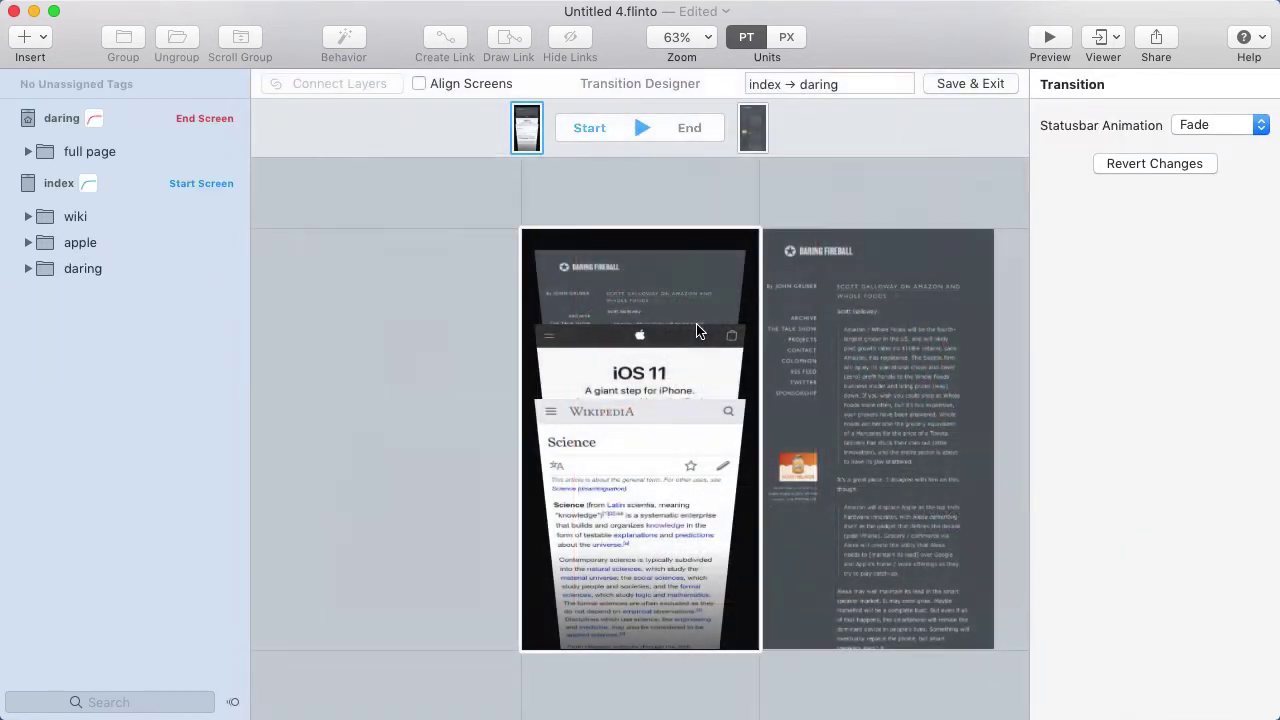
pyautogui.click(866, 84)
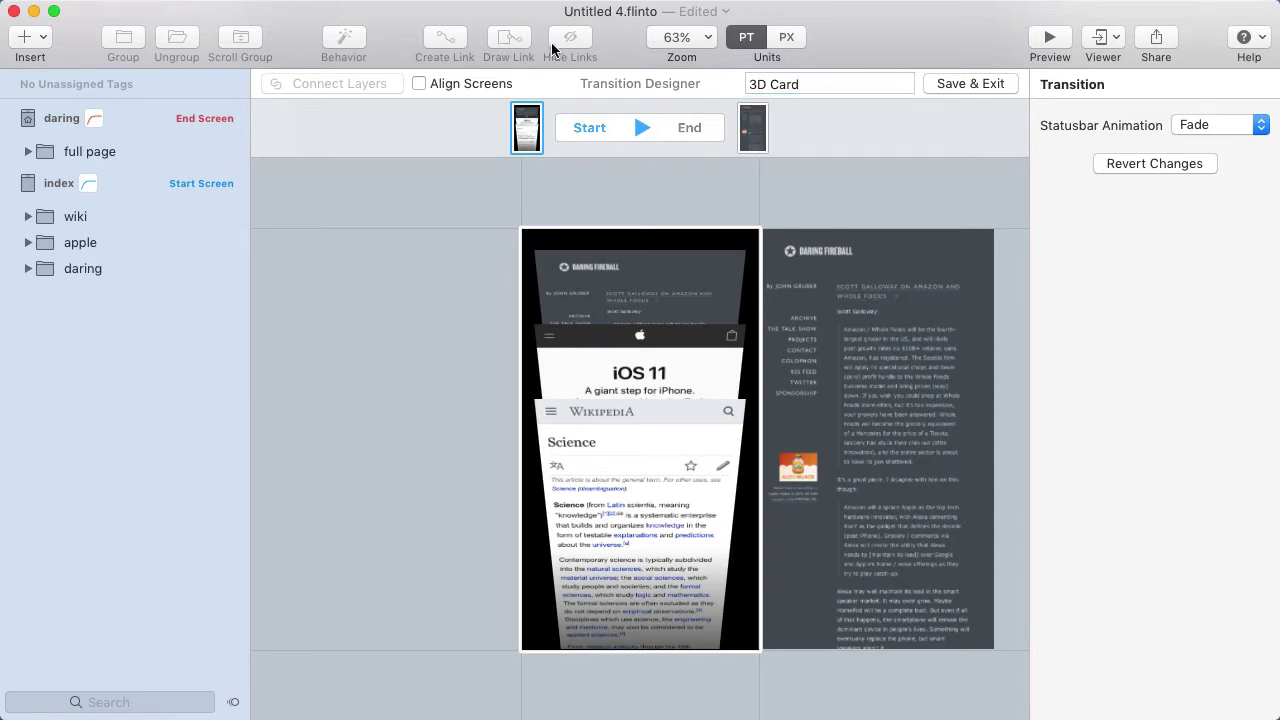
pyautogui.click(419, 84)
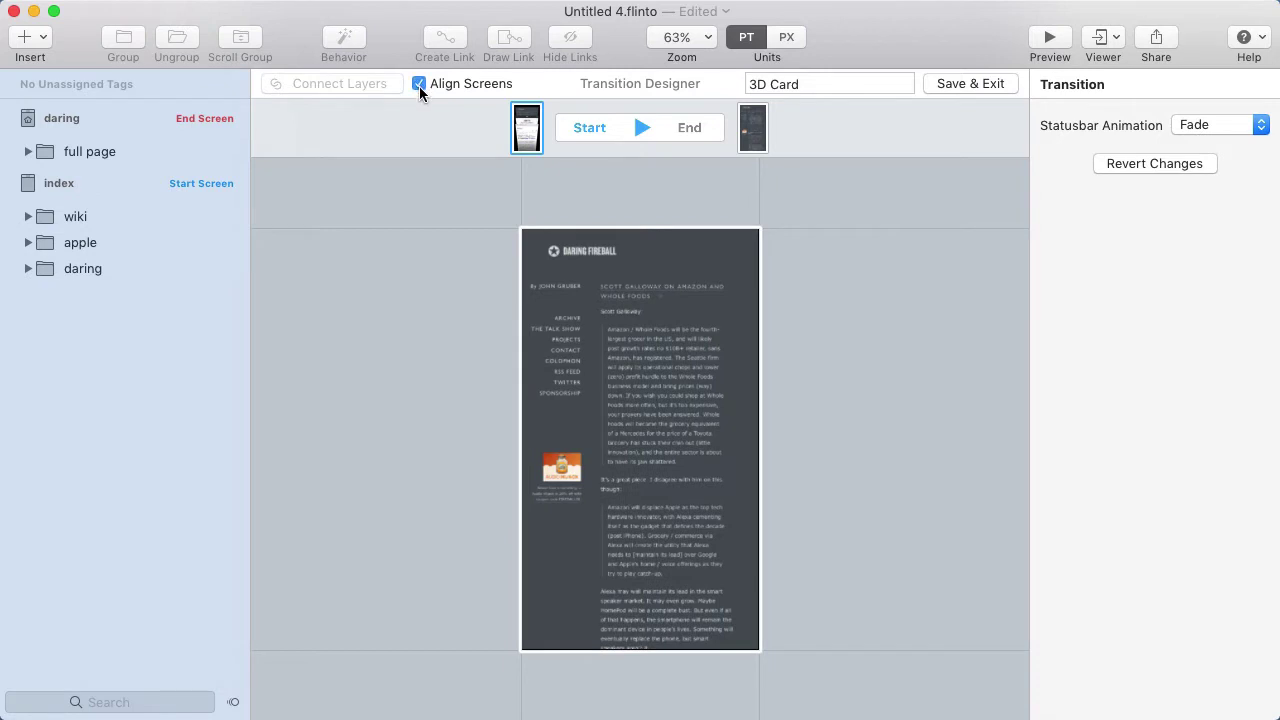
# - Connect the full page layer of the end screen with the daring layer of the start screen
pyautogui.click(659, 369)
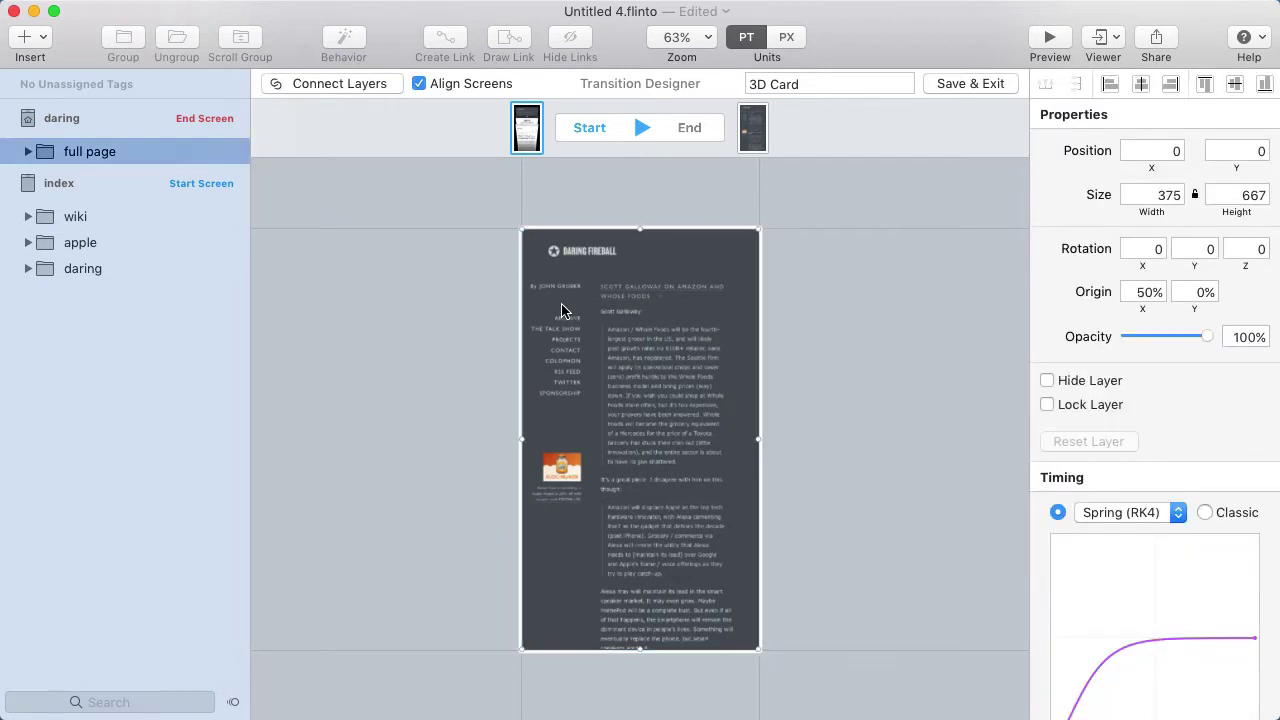
pyautogui.moveTo(562, 309); pyautogui.dragTo(664, 294)
pyautogui.moveTo(326, 83); pyautogui.dragTo(585, 290)
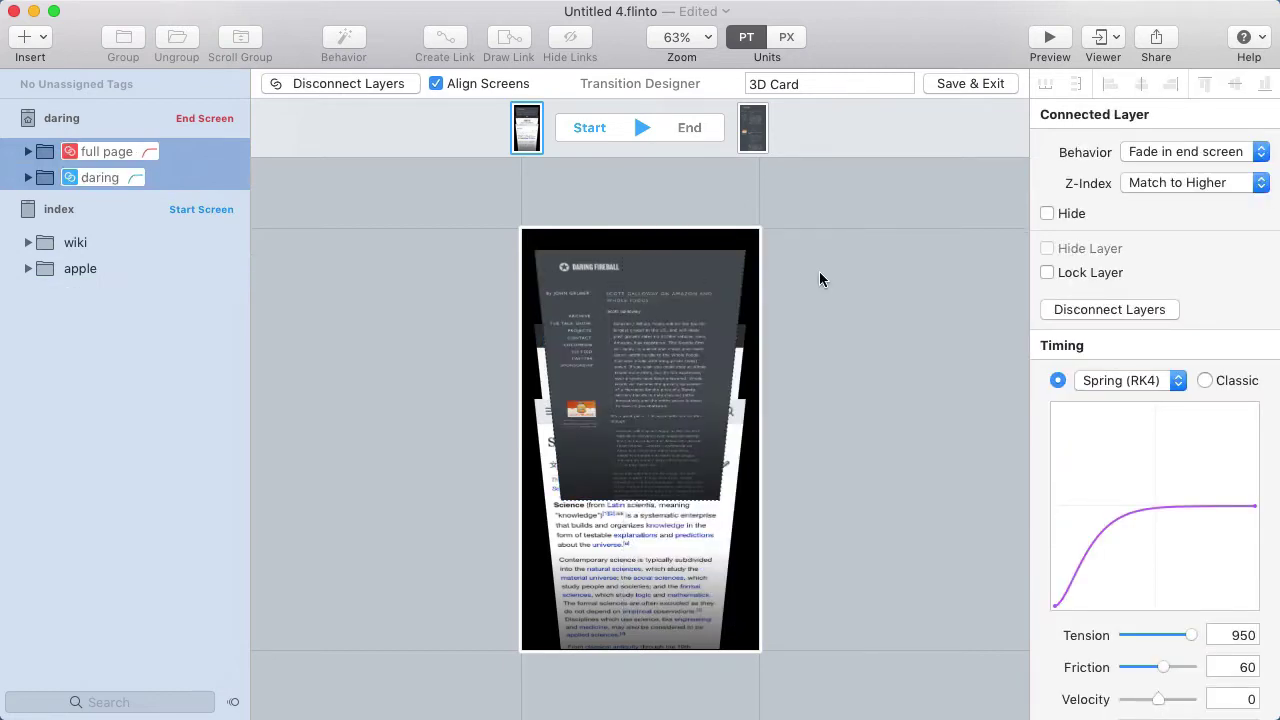
# - Play the transition between its start and end states to check the connected layers
pyautogui.click(889, 281)
pyautogui.press('space')
pyautogui.press('space')
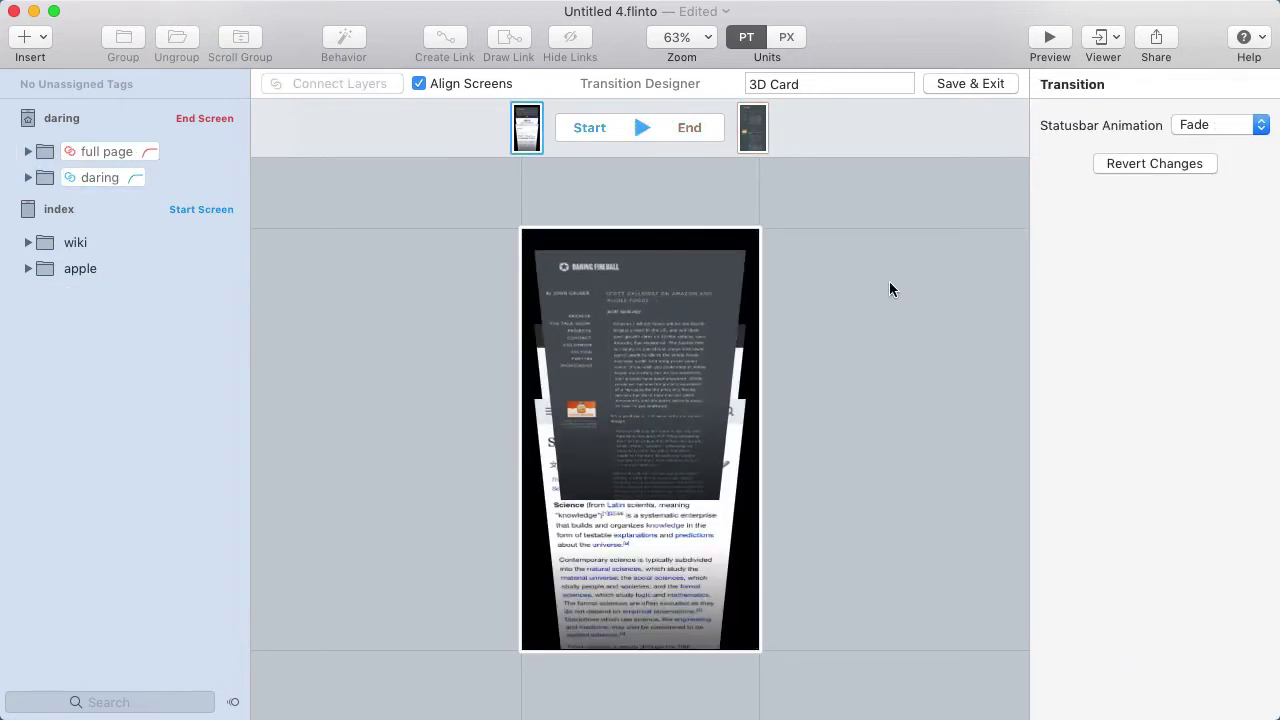
pyautogui.click(912, 291)
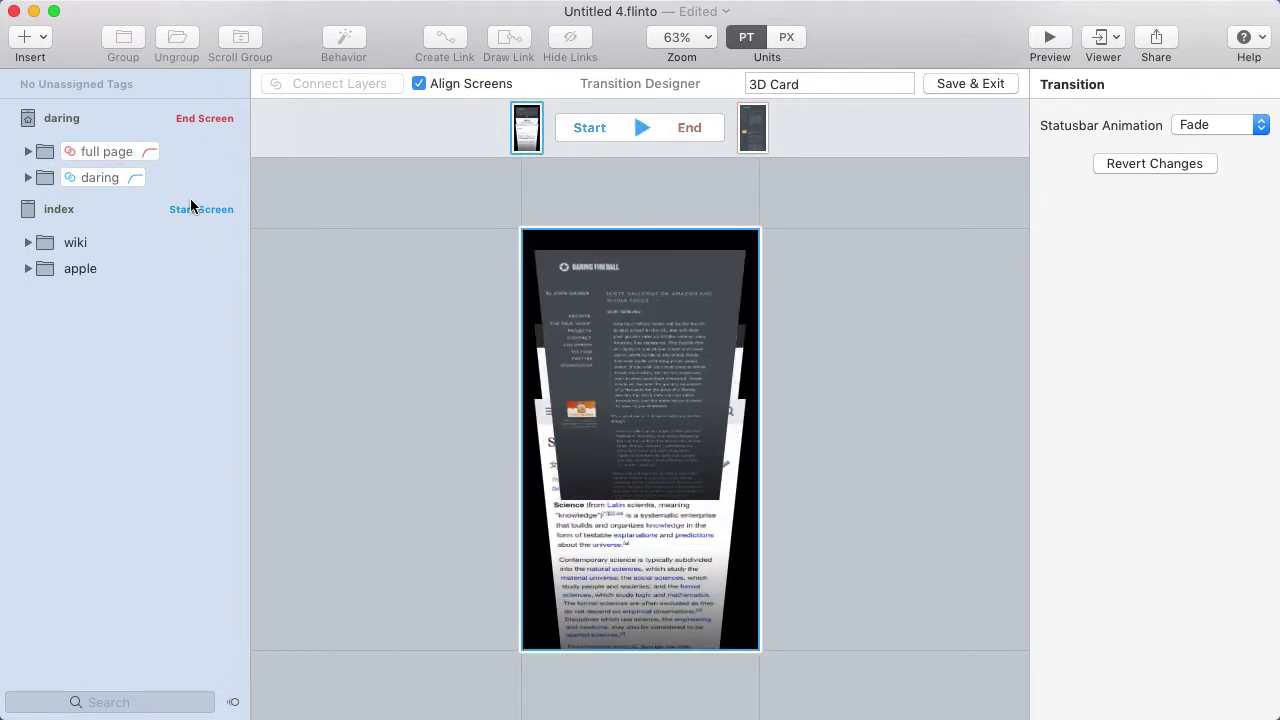
# - Set the Z-Index of the connected full page and daring layers to Match to Lower
pyautogui.click(699, 349)
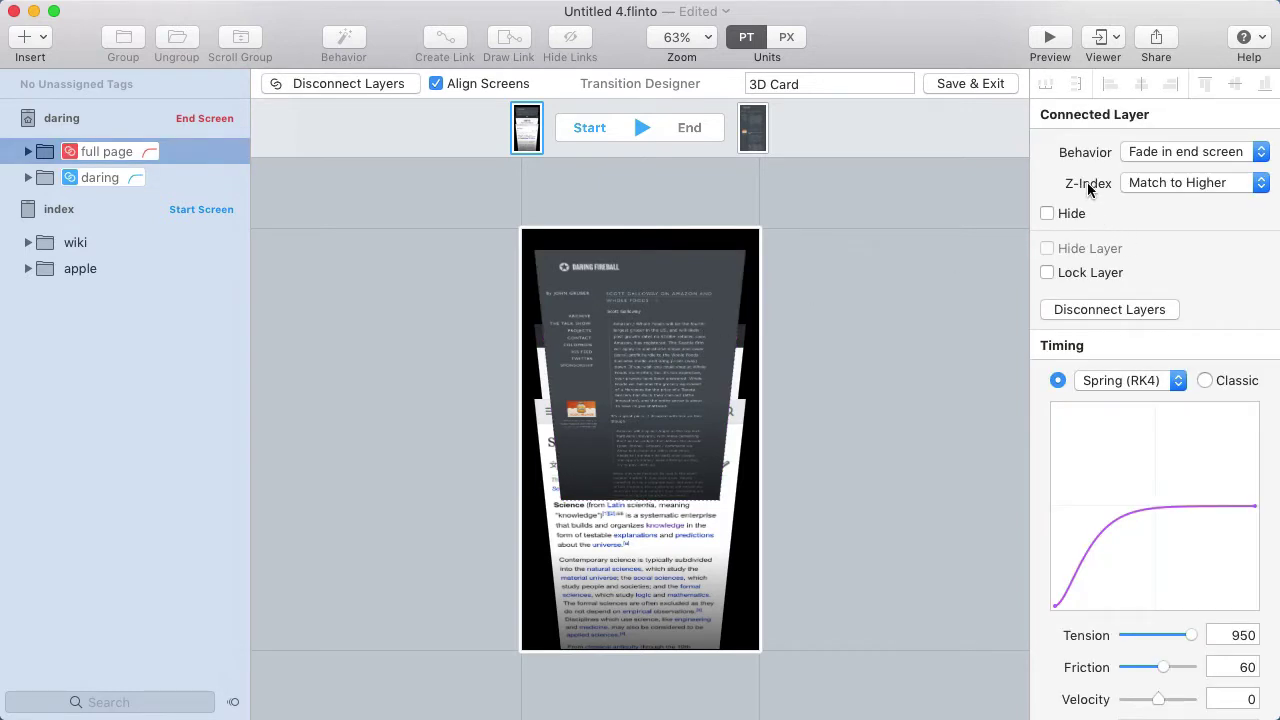
pyautogui.click(1153, 185)
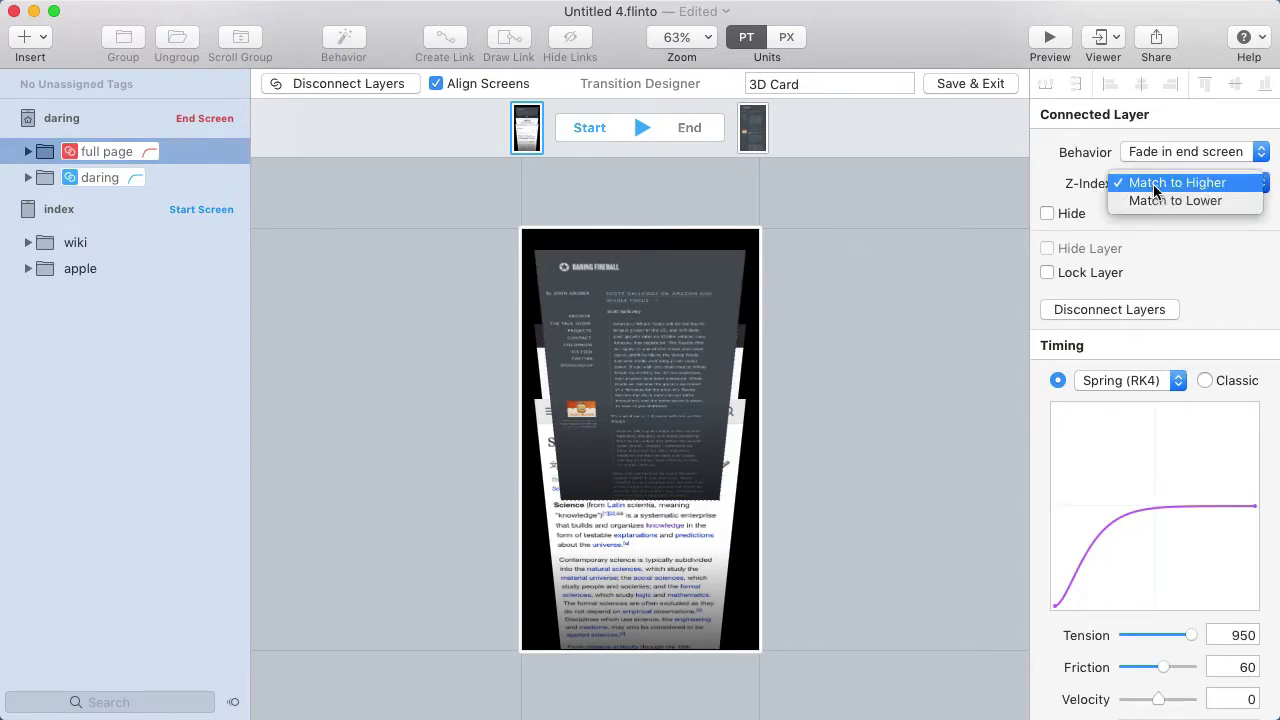
pyautogui.click(1208, 182)
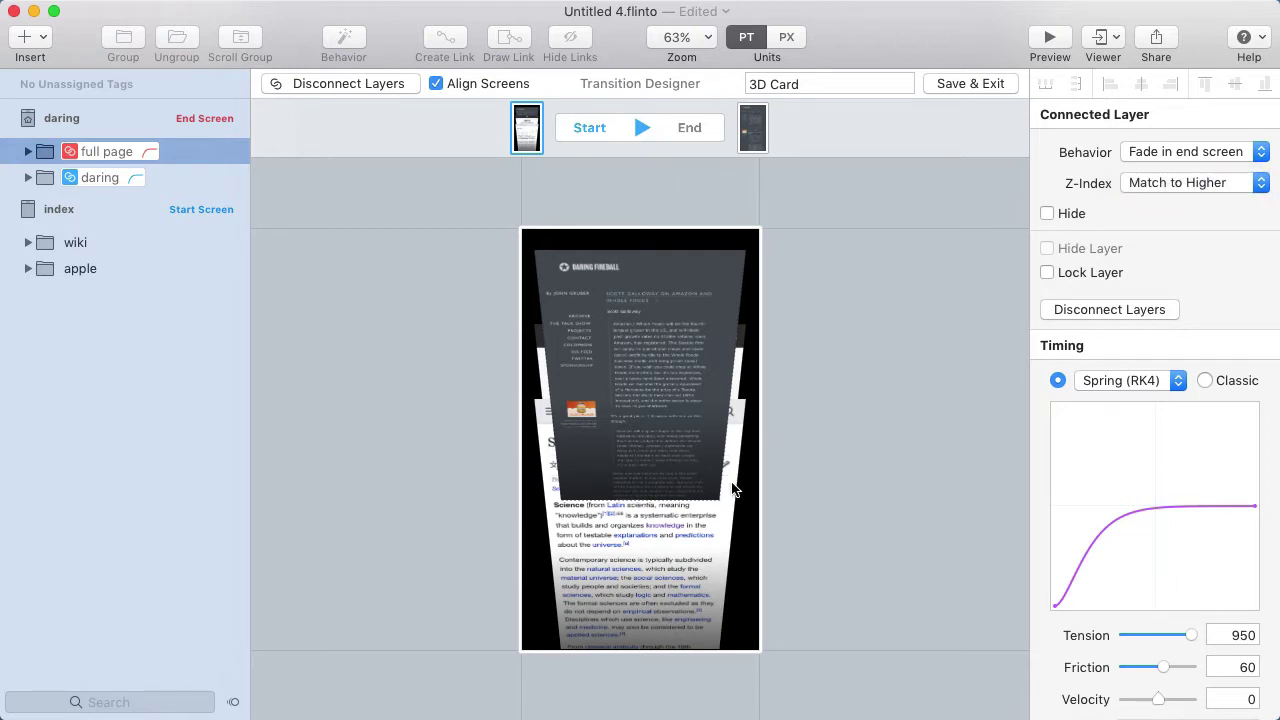
pyautogui.click(104, 178)
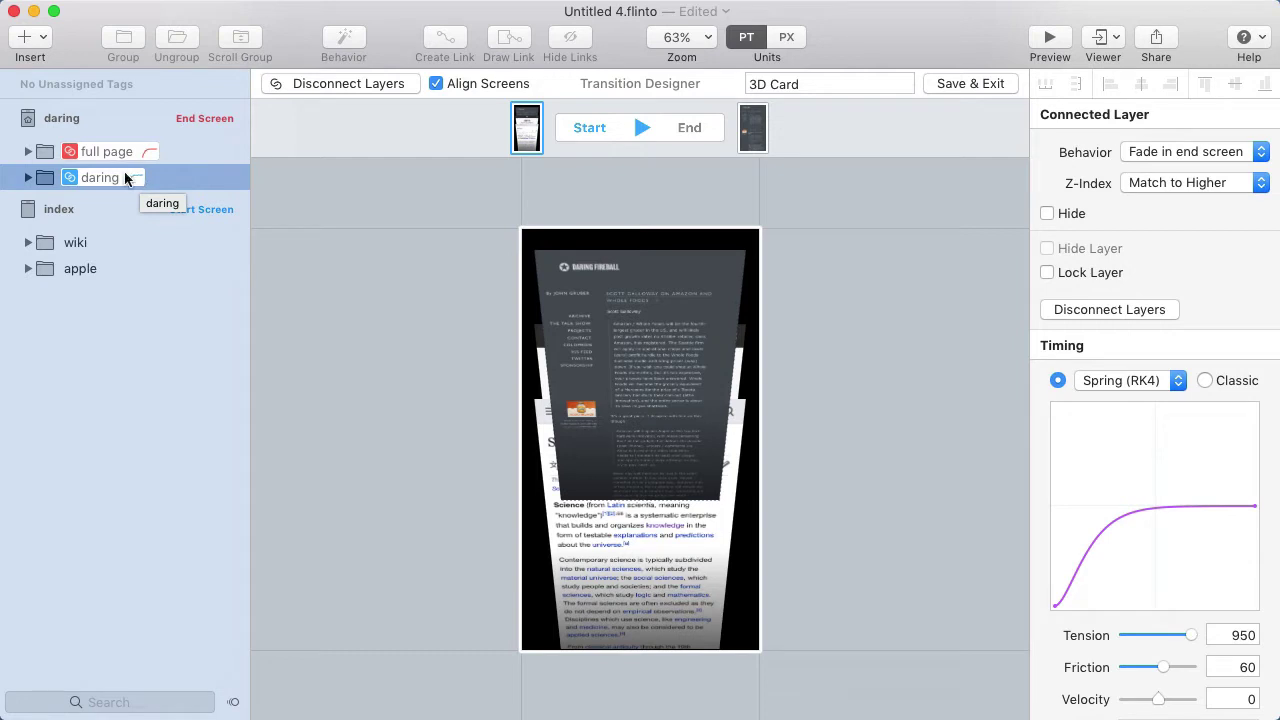
pyautogui.click(135, 156)
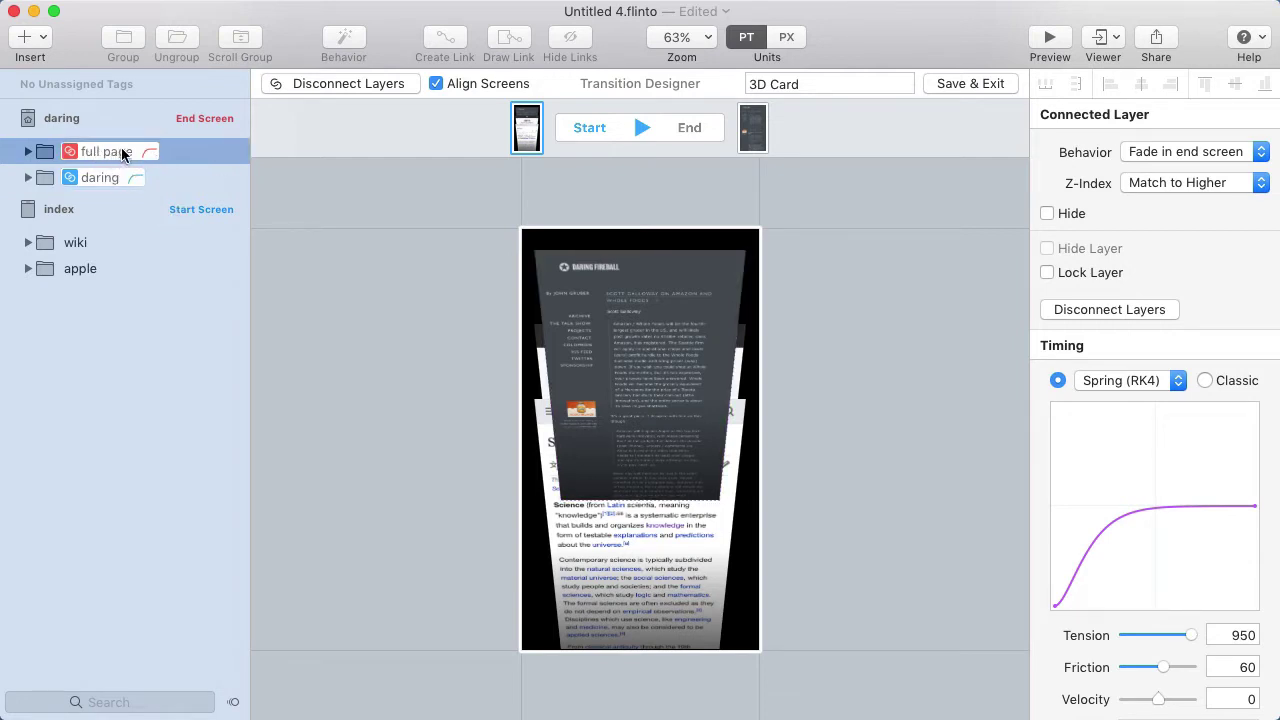
pyautogui.click(1180, 183)
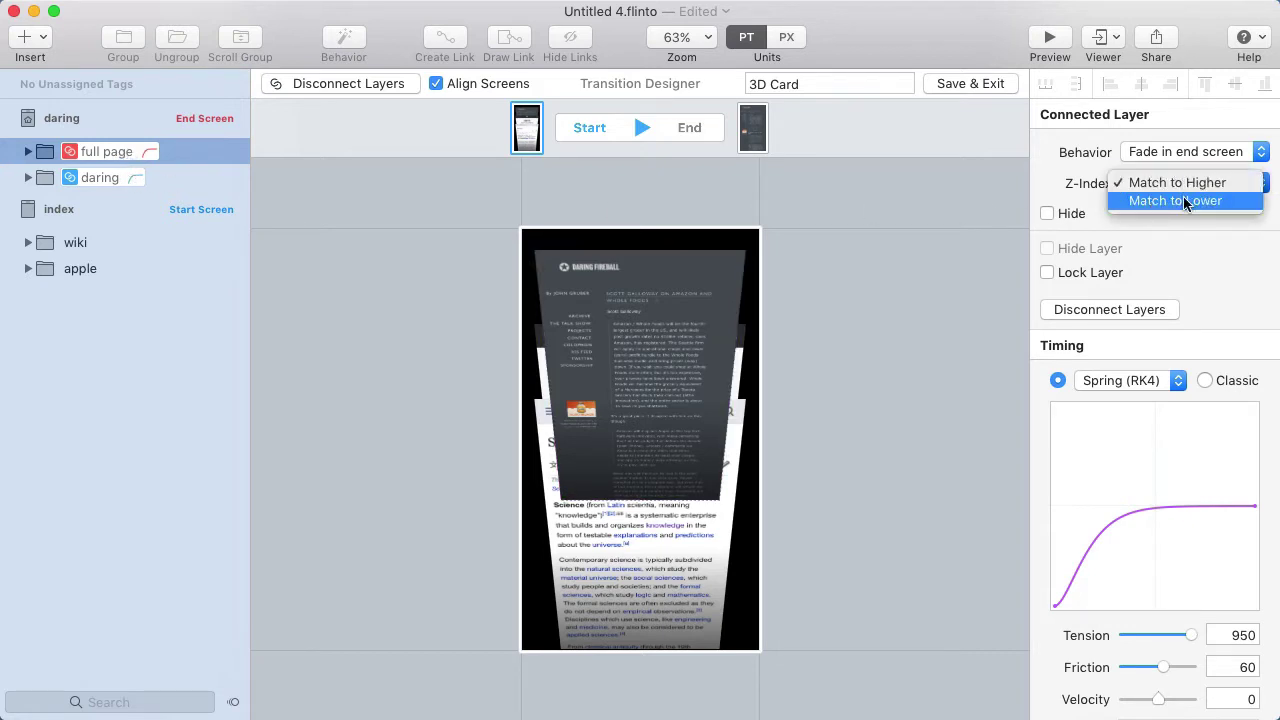
pyautogui.click(1183, 200)
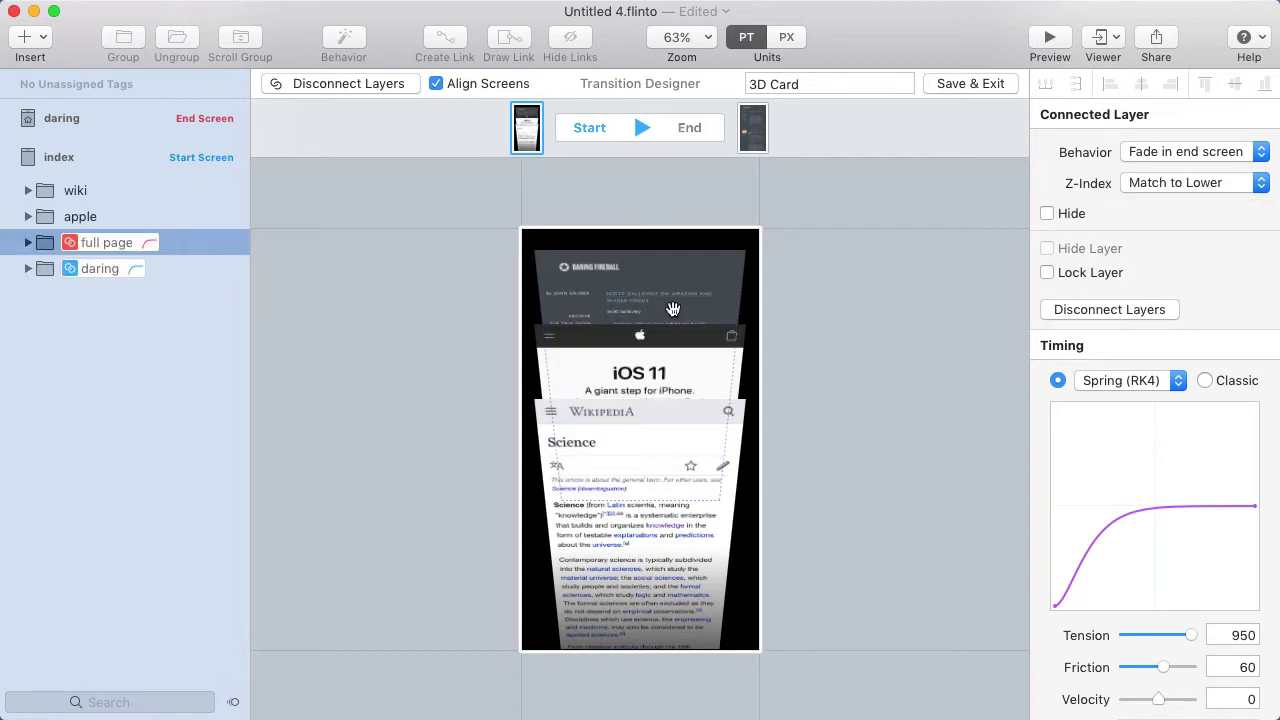
# - In the transition's end state, move the wiki and apple layers together down below the screen's lower edge
pyautogui.press('space')
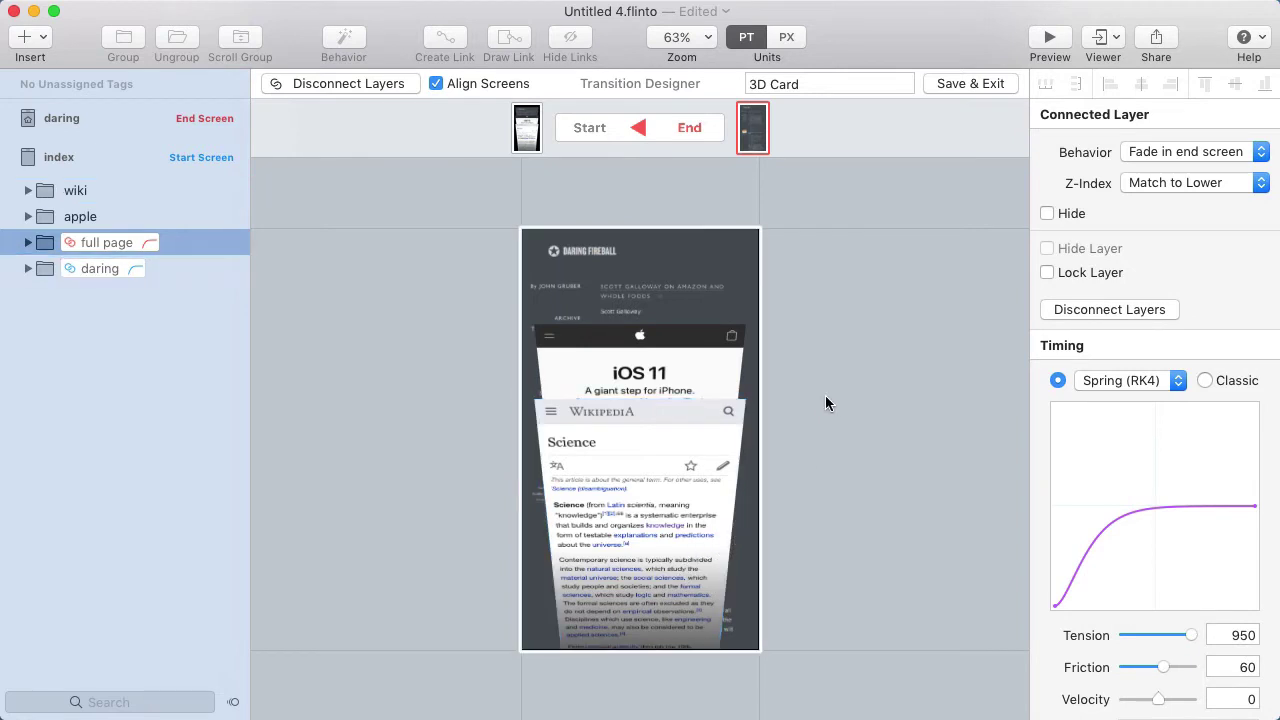
pyautogui.scroll(-2, 797, 422)
pyautogui.click(660, 310)
pyautogui.keyDown('shift'); pyautogui.click(680, 266); pyautogui.keyUp('shift')
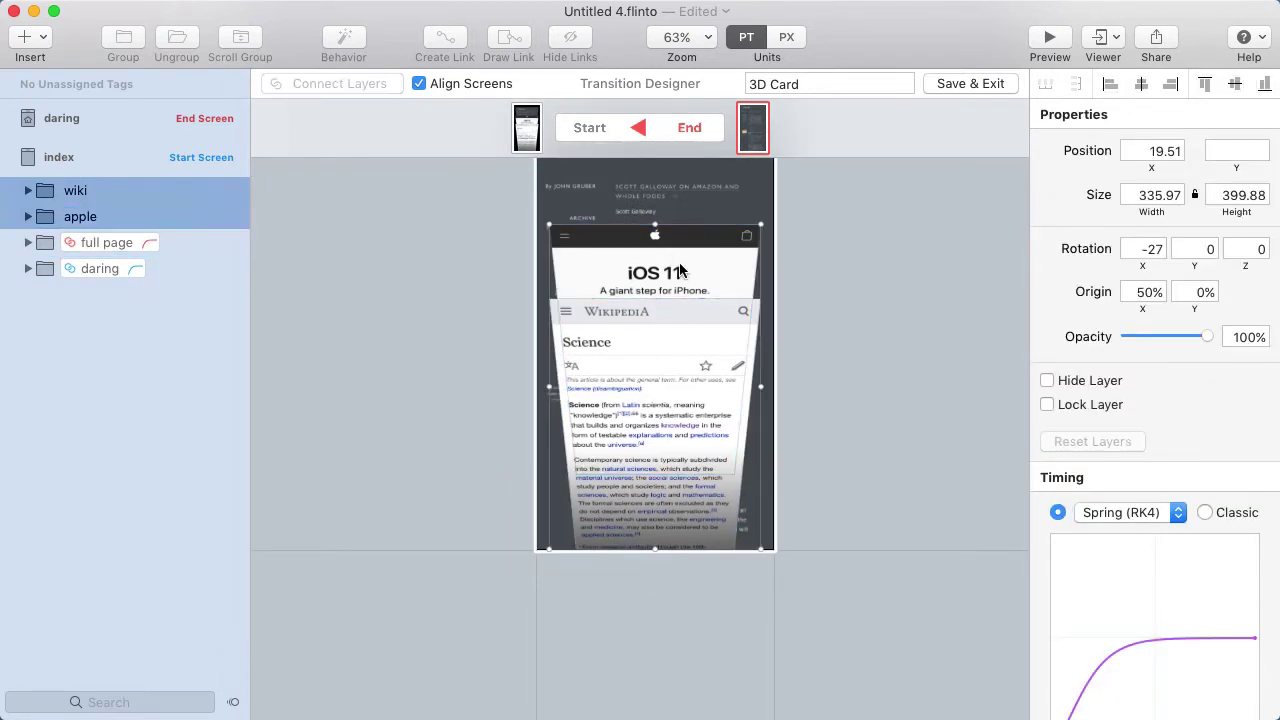
pyautogui.moveTo(680, 244); pyautogui.dragTo(657, 592)
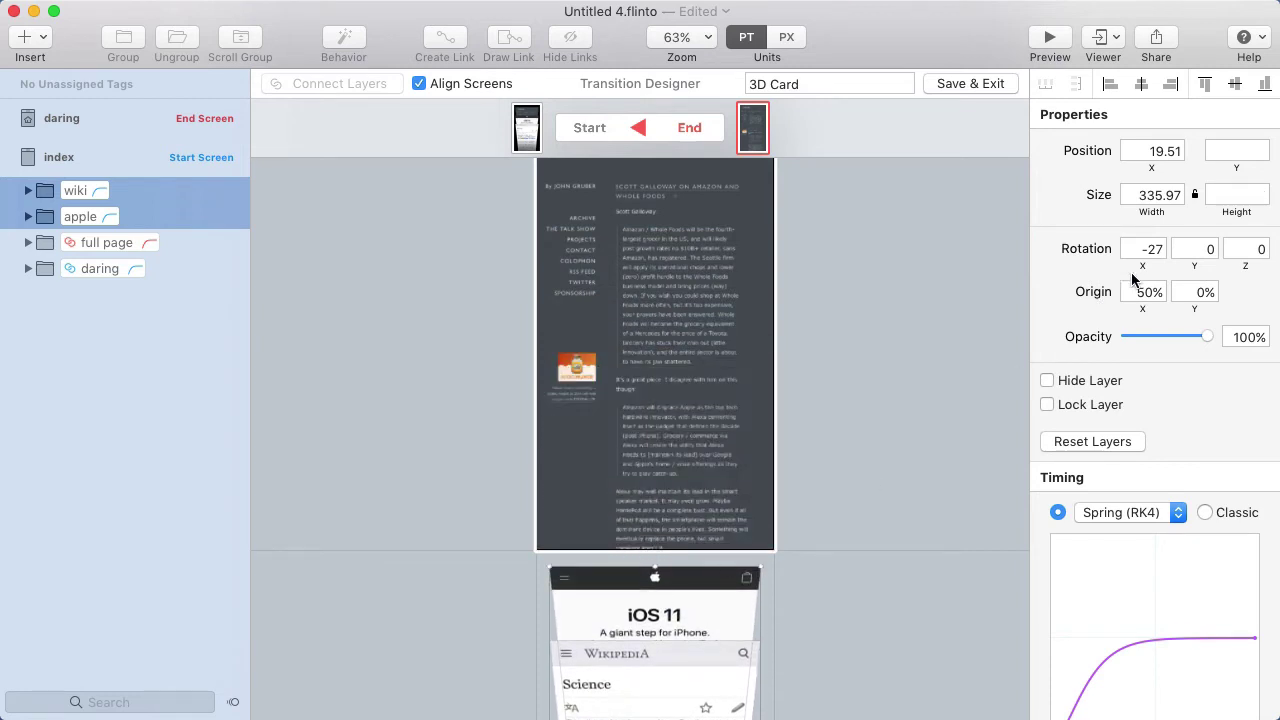
# - Set the X rotation of the wiki and apple layers to -41 in the end state, and save the 3D Card transition
pyautogui.moveTo(1144, 264); pyautogui.dragTo(1128, 269)
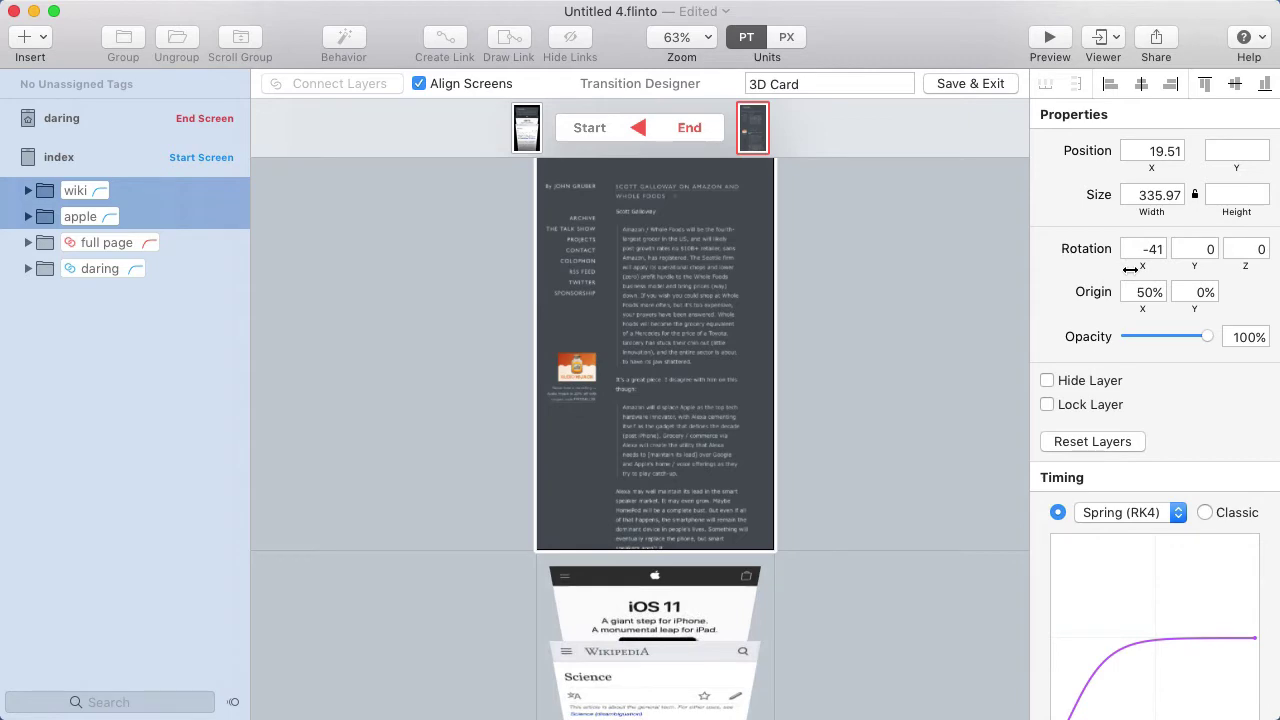
pyautogui.click(890, 448)
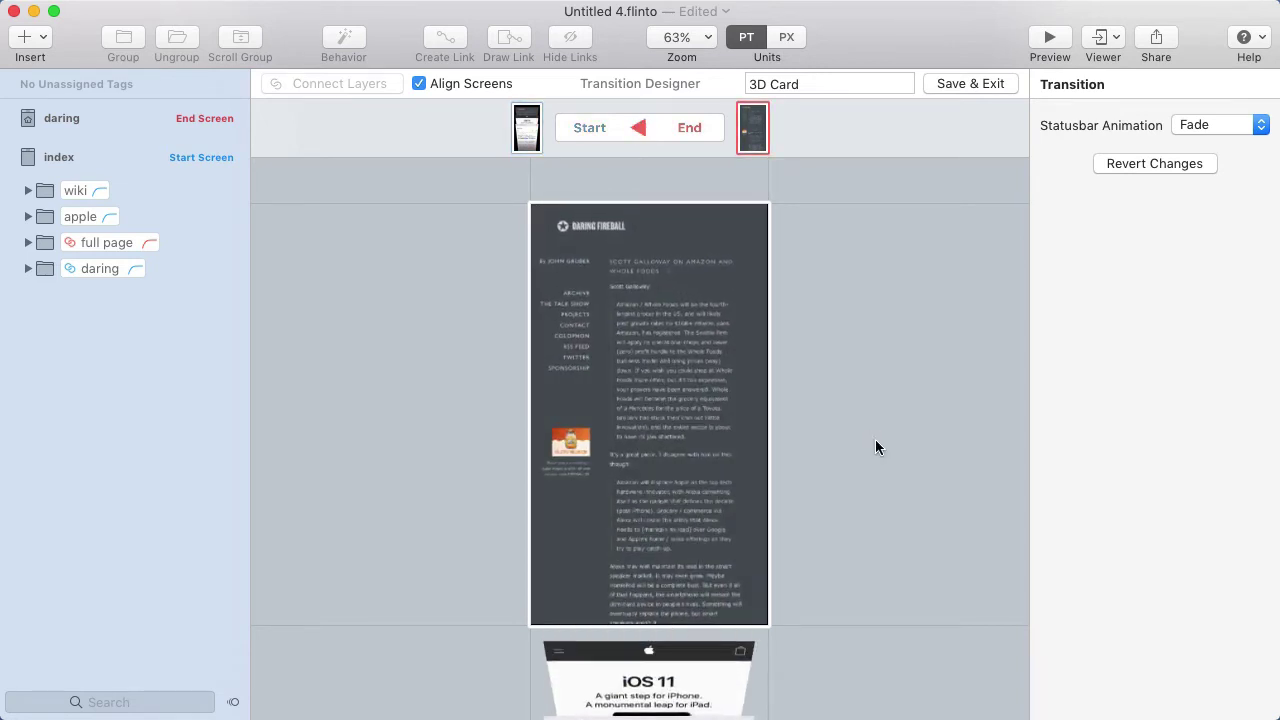
pyautogui.click(968, 83)
# - Give the full page group on the daring screen a Tap gesture with a Back Link target
pyautogui.click(696, 290)
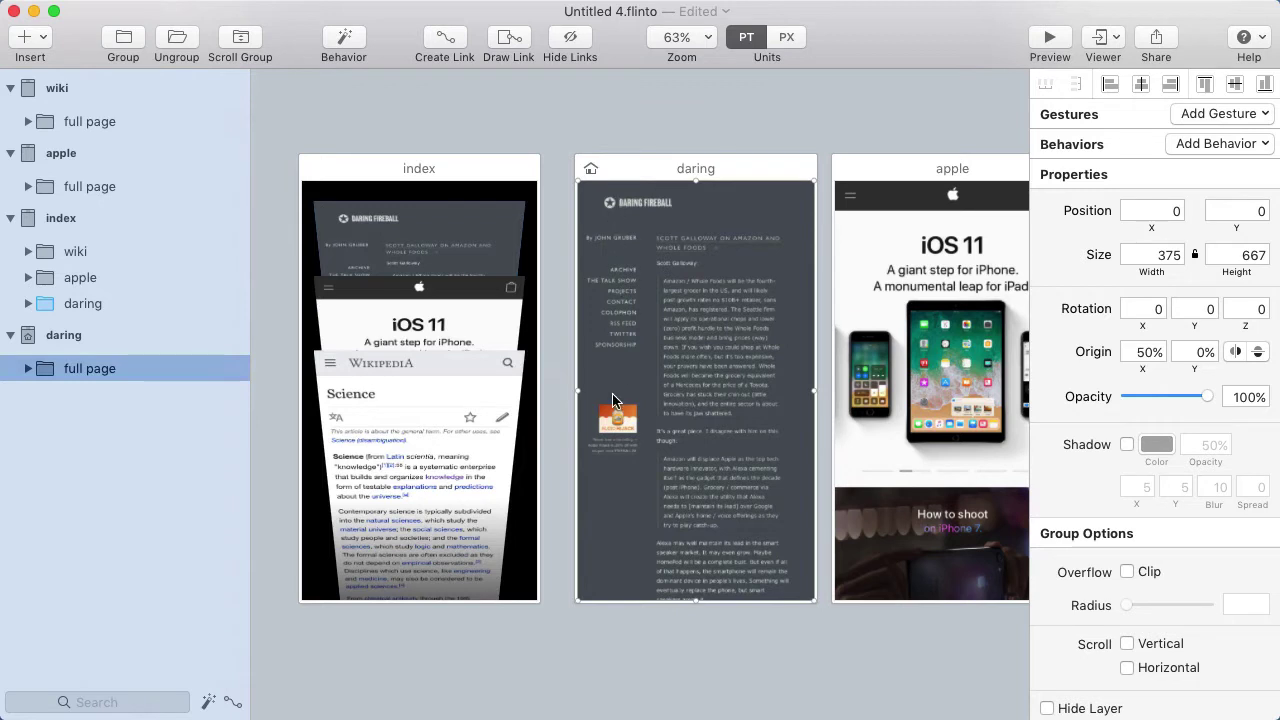
pyautogui.press('b')
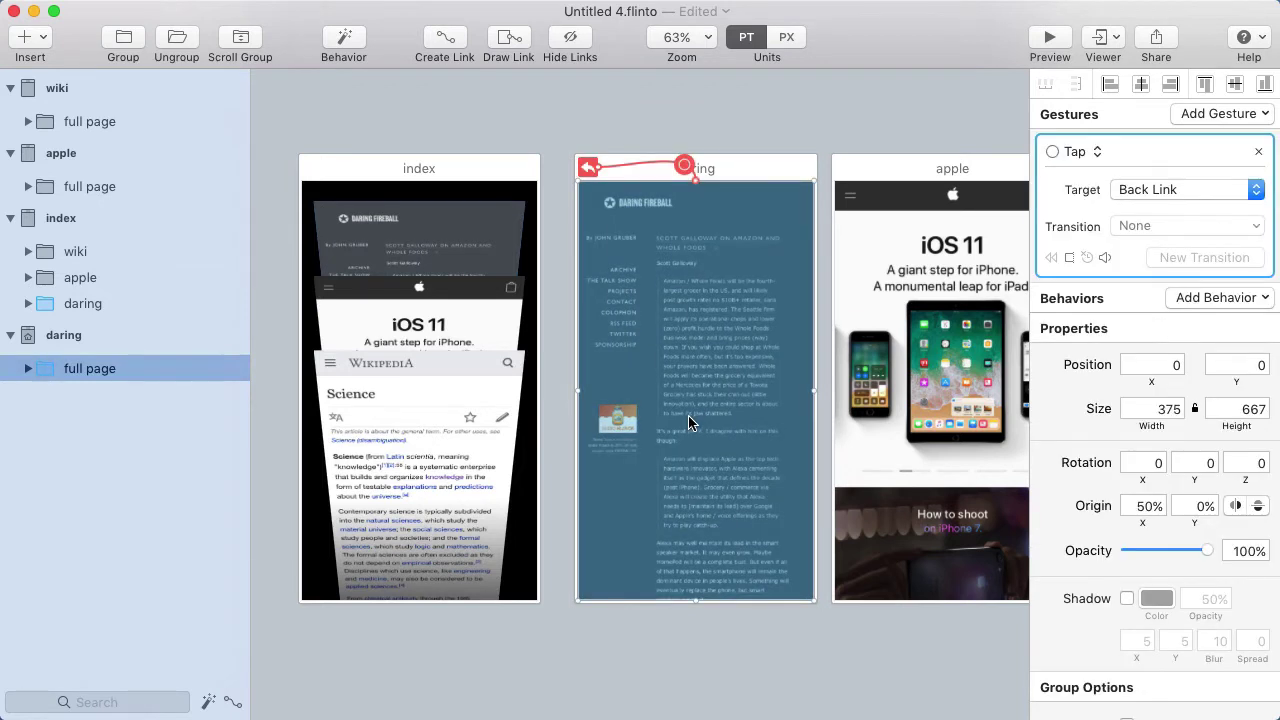
# - Preview the prototype and test the daring card's opening and return transition several times
pyautogui.click(1049, 40)
pyautogui.click(729, 165)
pyautogui.click(730, 173)
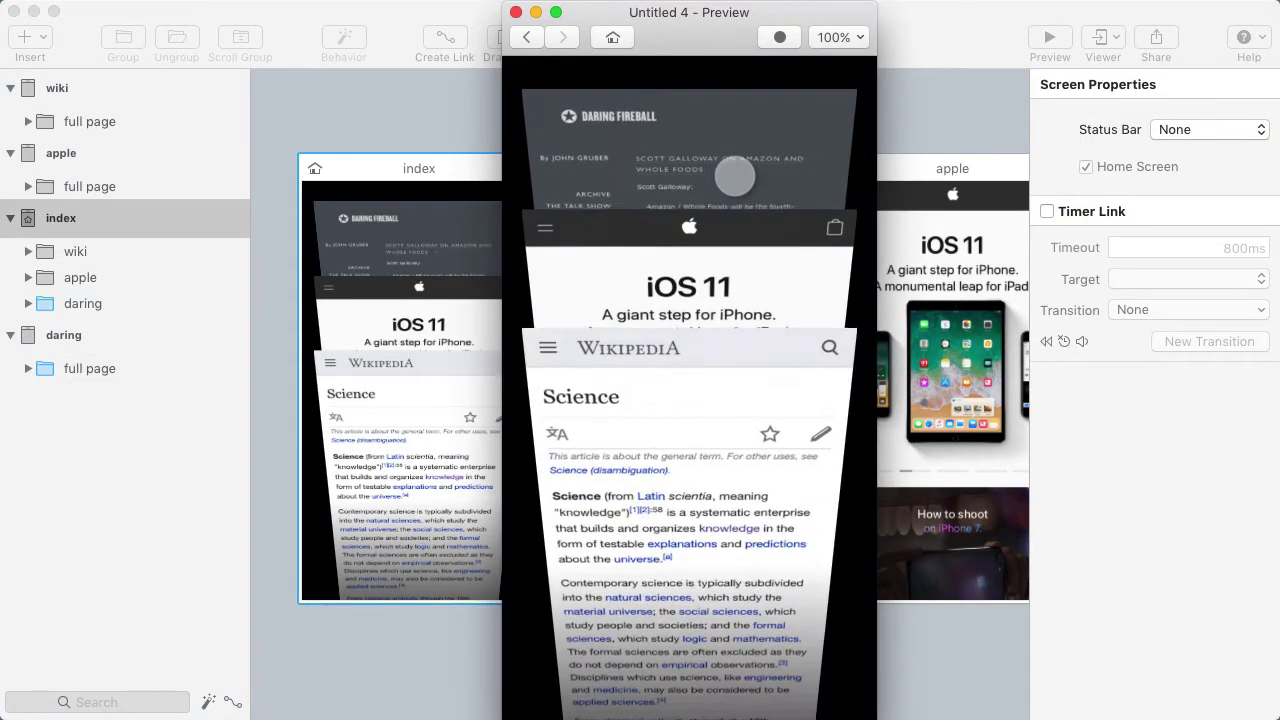
pyautogui.click(727, 213)
pyautogui.click(729, 212)
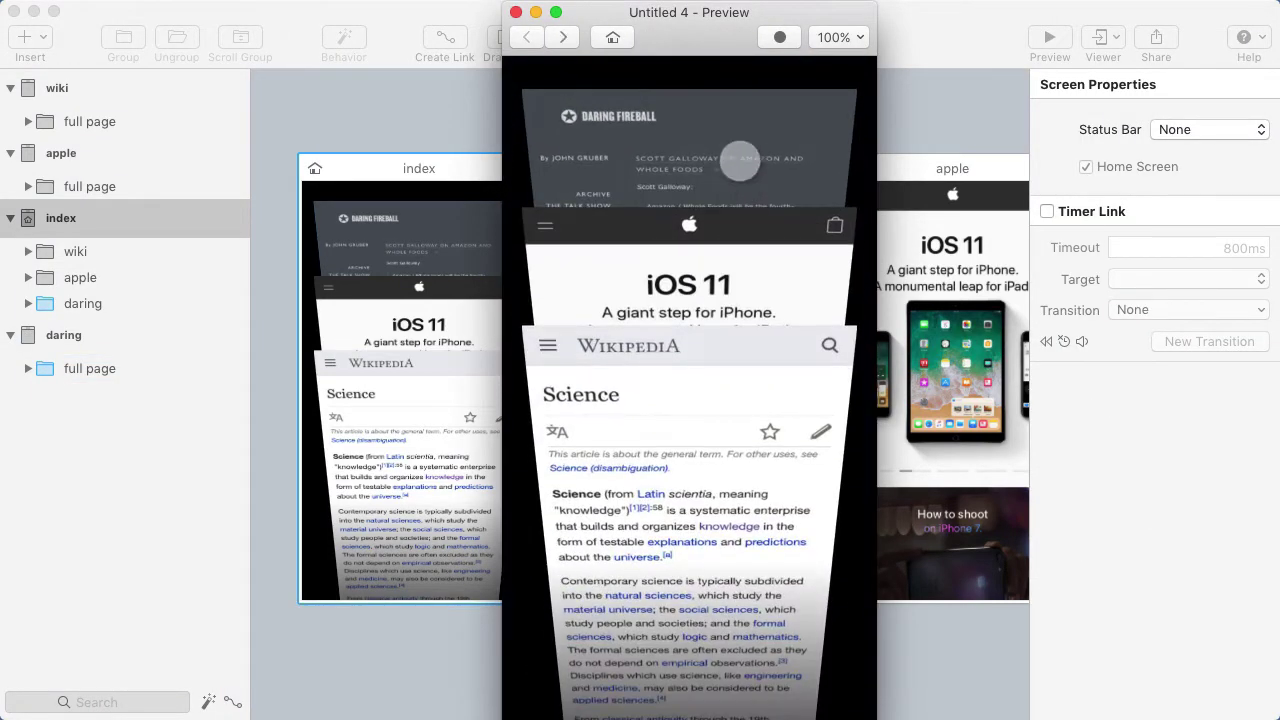
pyautogui.click(731, 149)
pyautogui.click(729, 206)
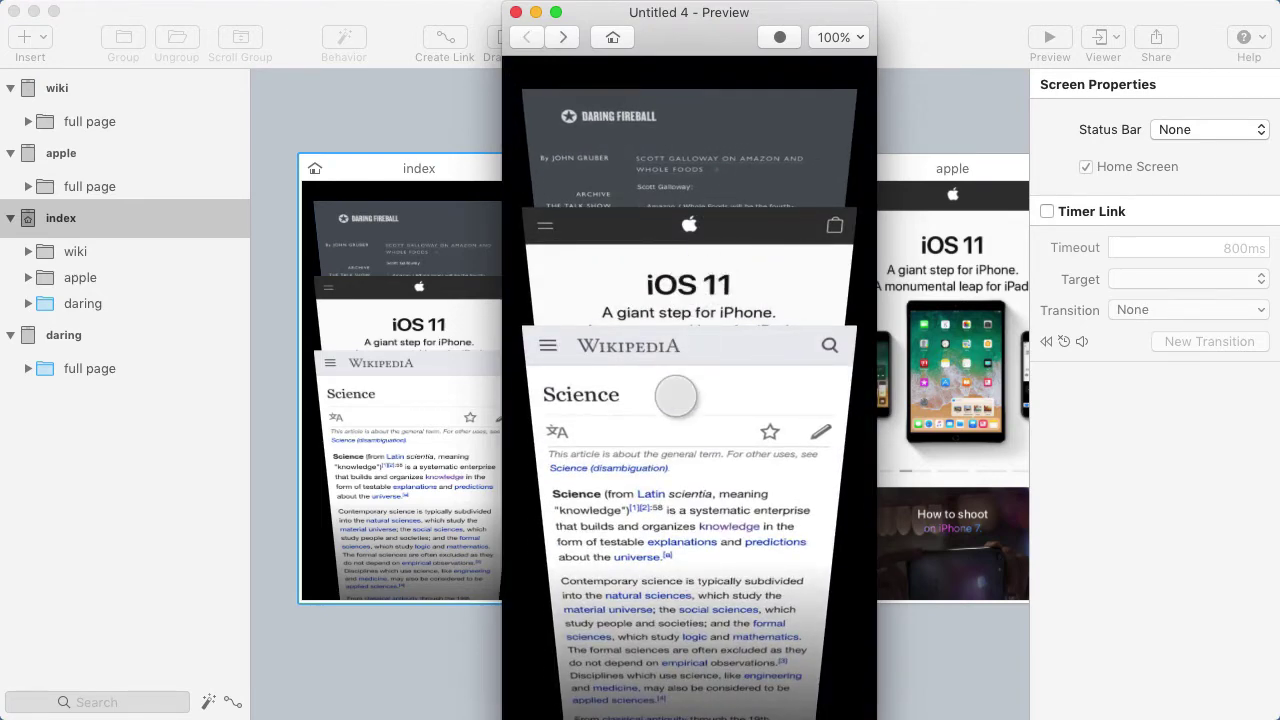
pyautogui.click(678, 387)
pyautogui.click(705, 188)
# - Open the 3D Card transition on the index screen's daring group for editing
pyautogui.click(449, 237)
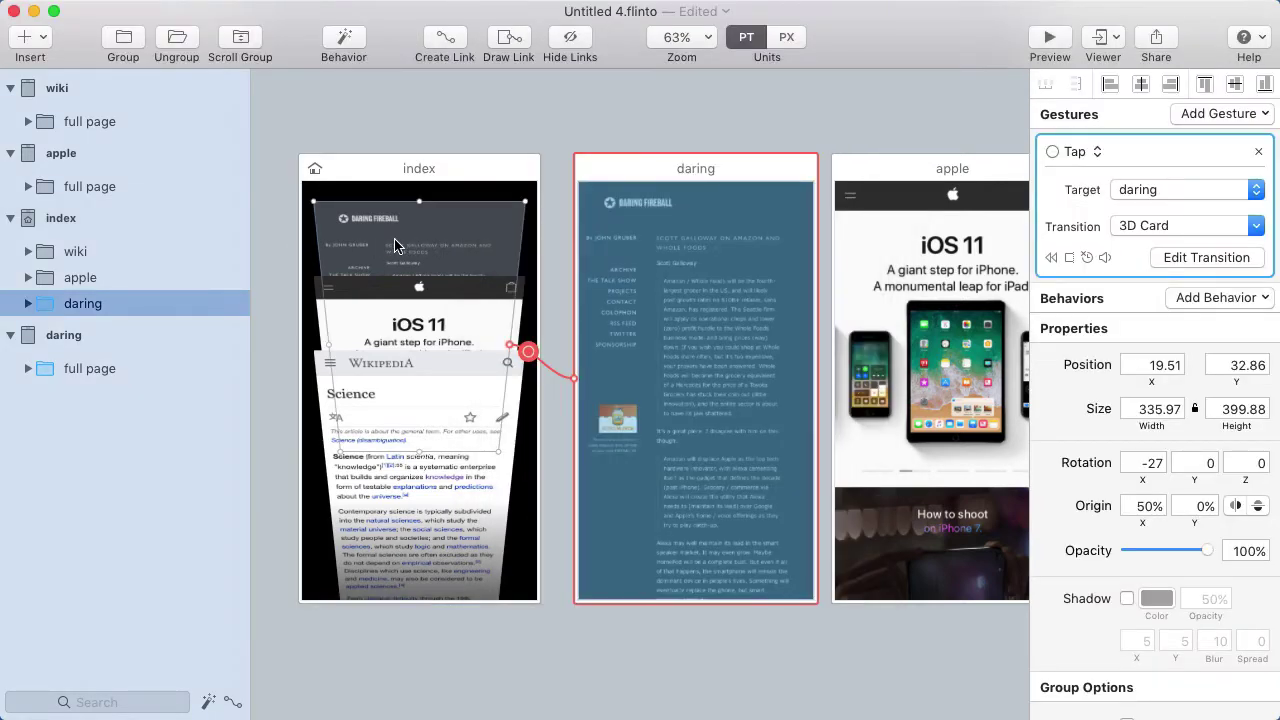
pyautogui.press('super')
pyautogui.press('super+e')
# - Examine the stacking order of the wiki, apple, full page and daring layers, and view the transition's end state
pyautogui.click(117, 242)
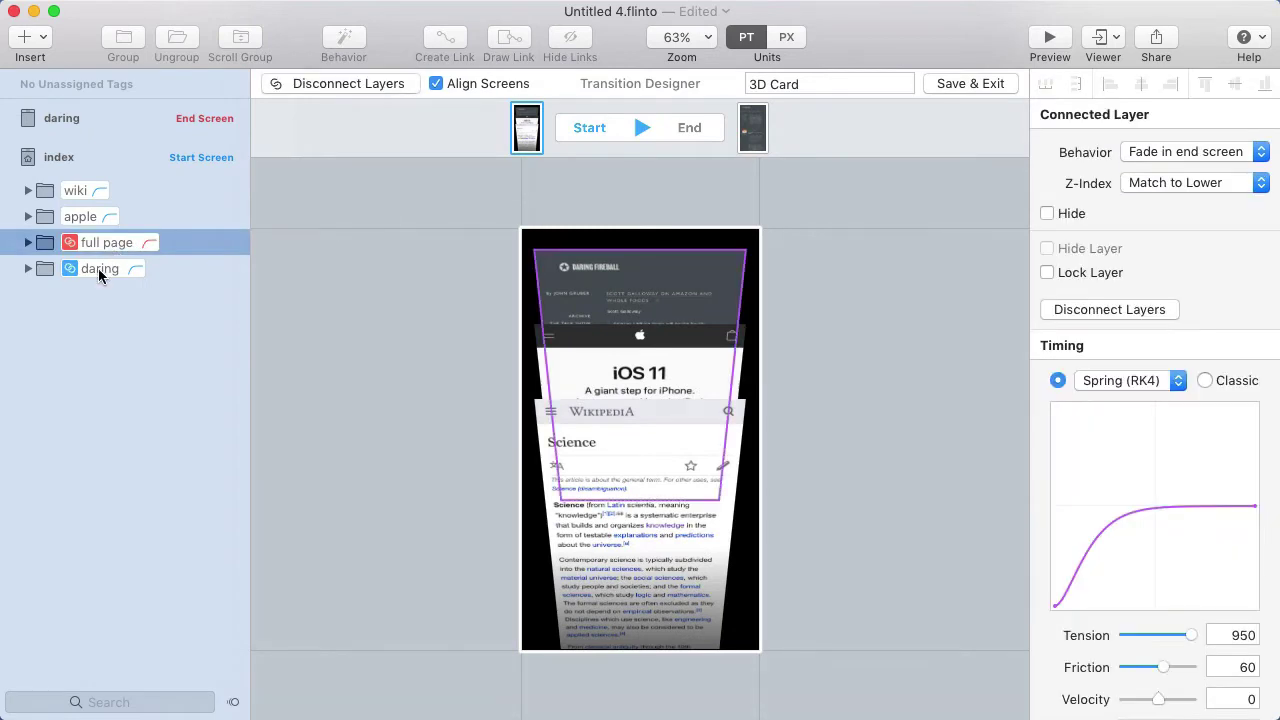
pyautogui.click(98, 268)
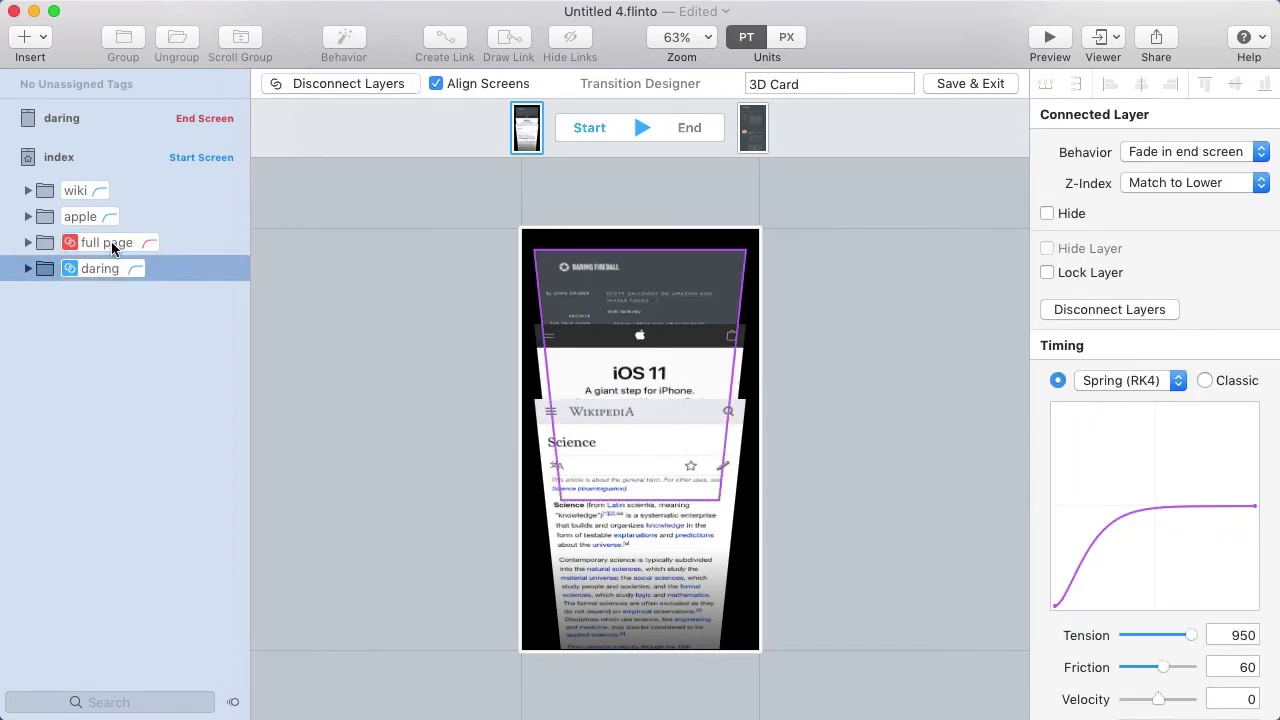
pyautogui.click(90, 212)
pyautogui.click(82, 189)
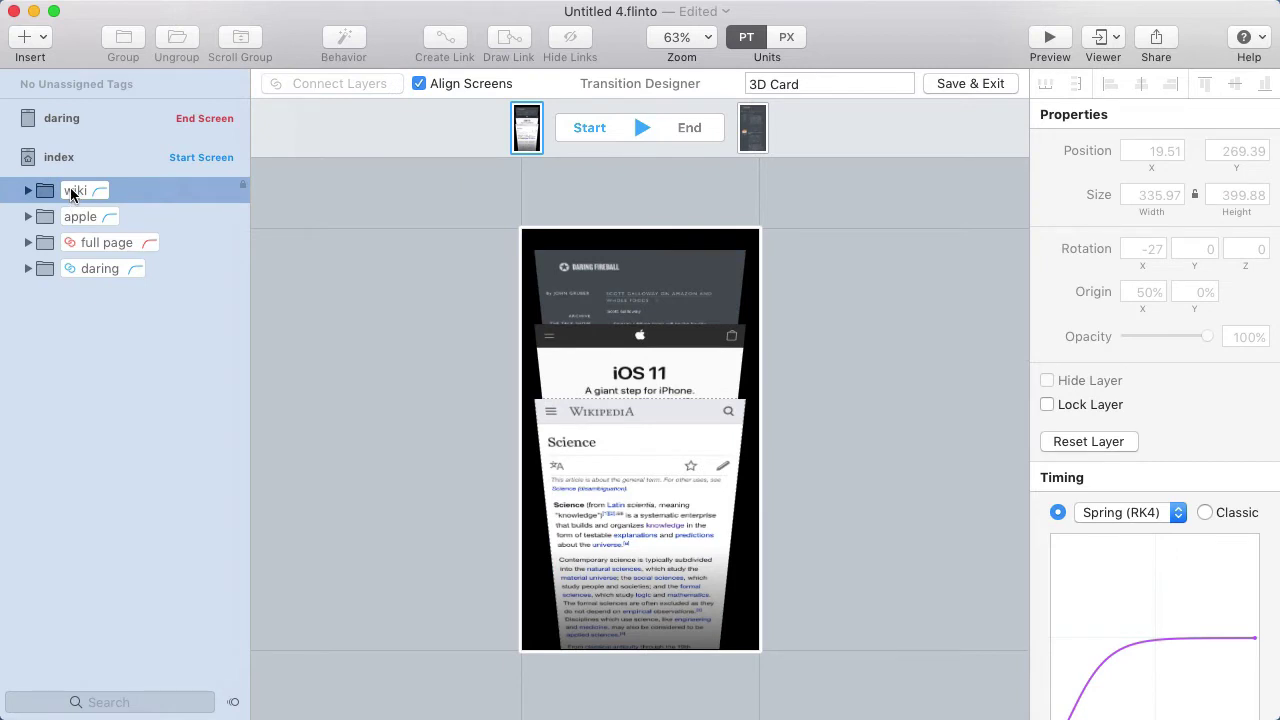
pyautogui.moveTo(72, 192)
pyautogui.mouseDown()
pyautogui.moveTo(121, 189)
pyautogui.moveTo(75, 190)
pyautogui.mouseUp()
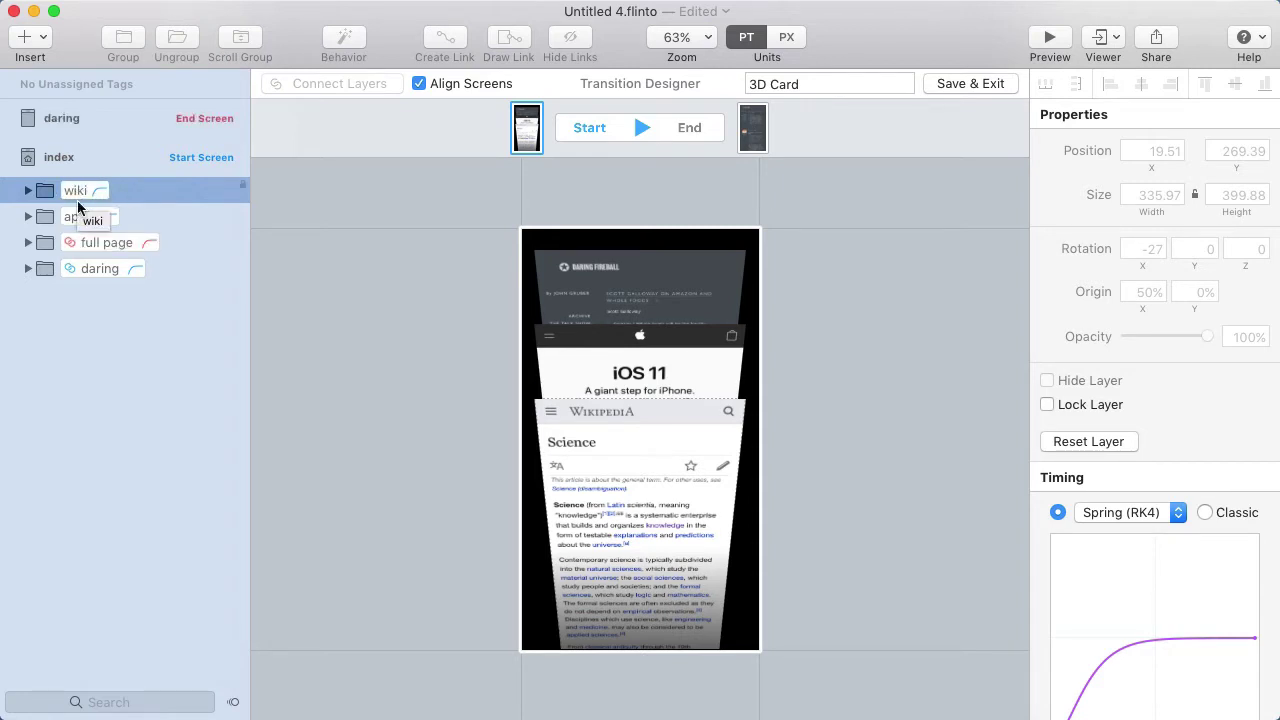
pyautogui.click(75, 218)
pyautogui.click(110, 242)
pyautogui.click(96, 266)
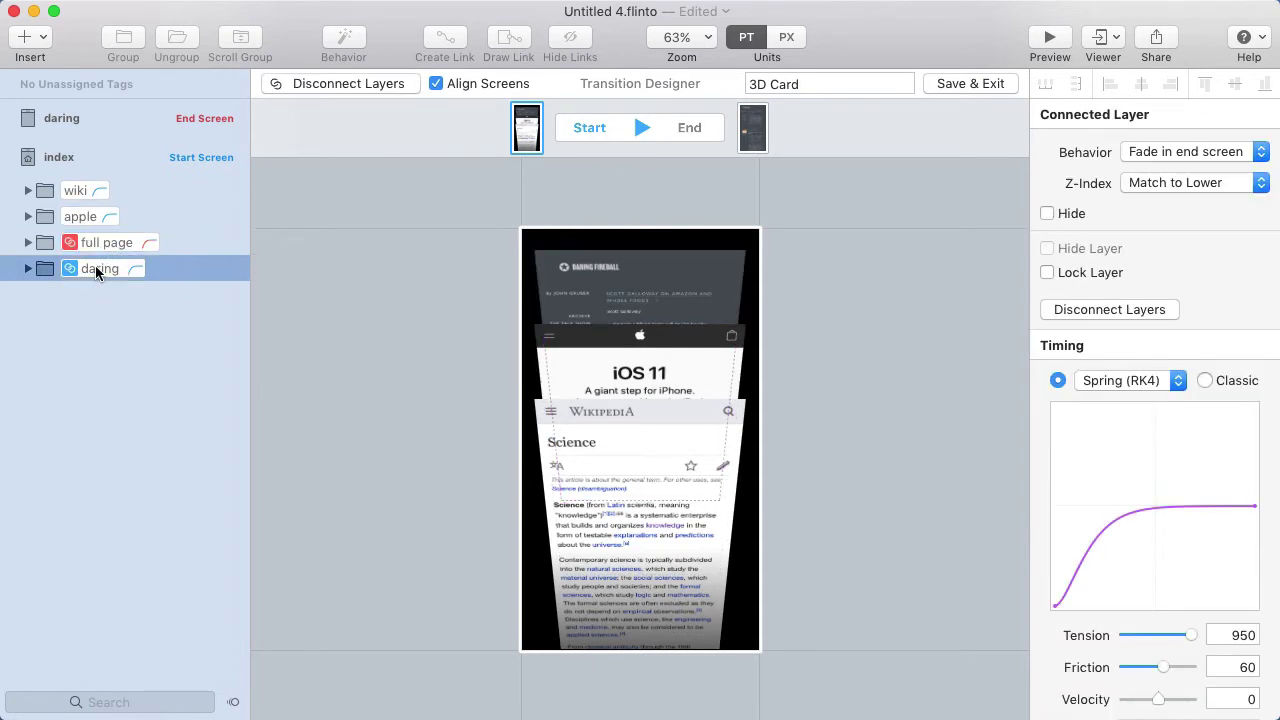
pyautogui.moveTo(90, 266)
pyautogui.mouseDown()
pyautogui.moveTo(136, 266)
pyautogui.moveTo(109, 269)
pyautogui.mouseUp()
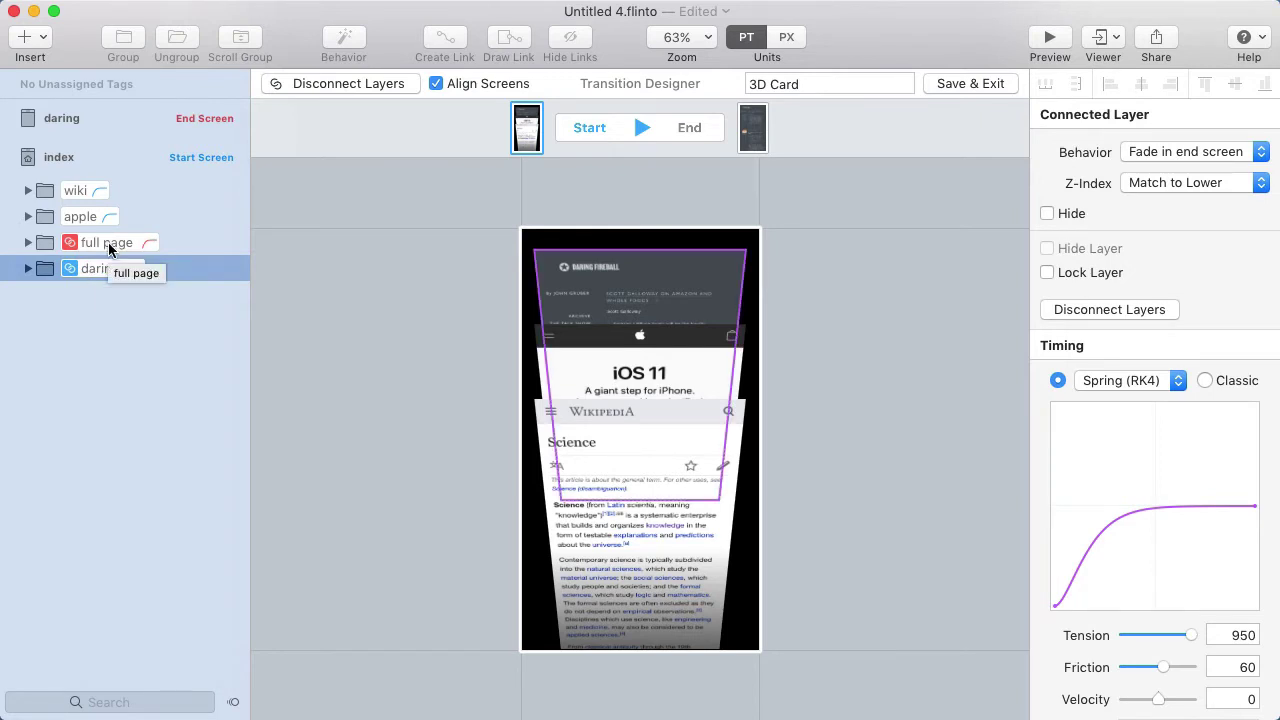
pyautogui.click(103, 244)
pyautogui.click(689, 127)
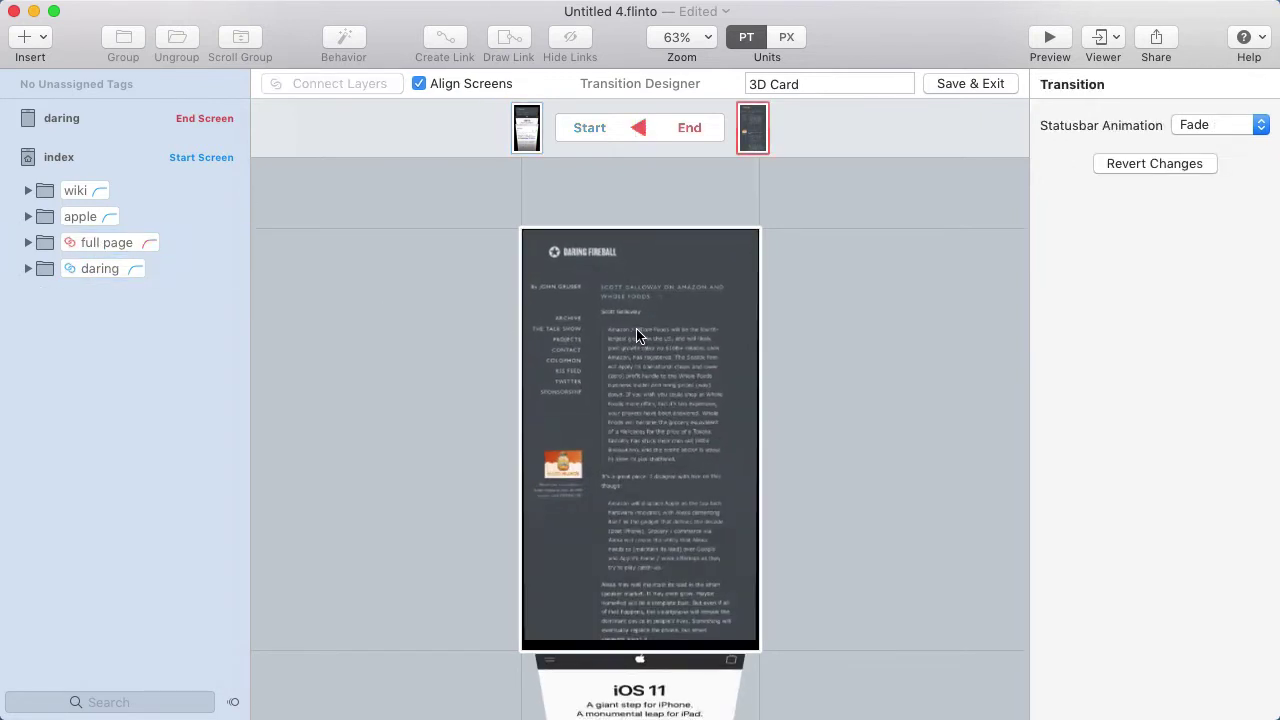
# - Rename the daring layer's tag in the 3D Card transition as "selected"
pyautogui.click(534, 366)
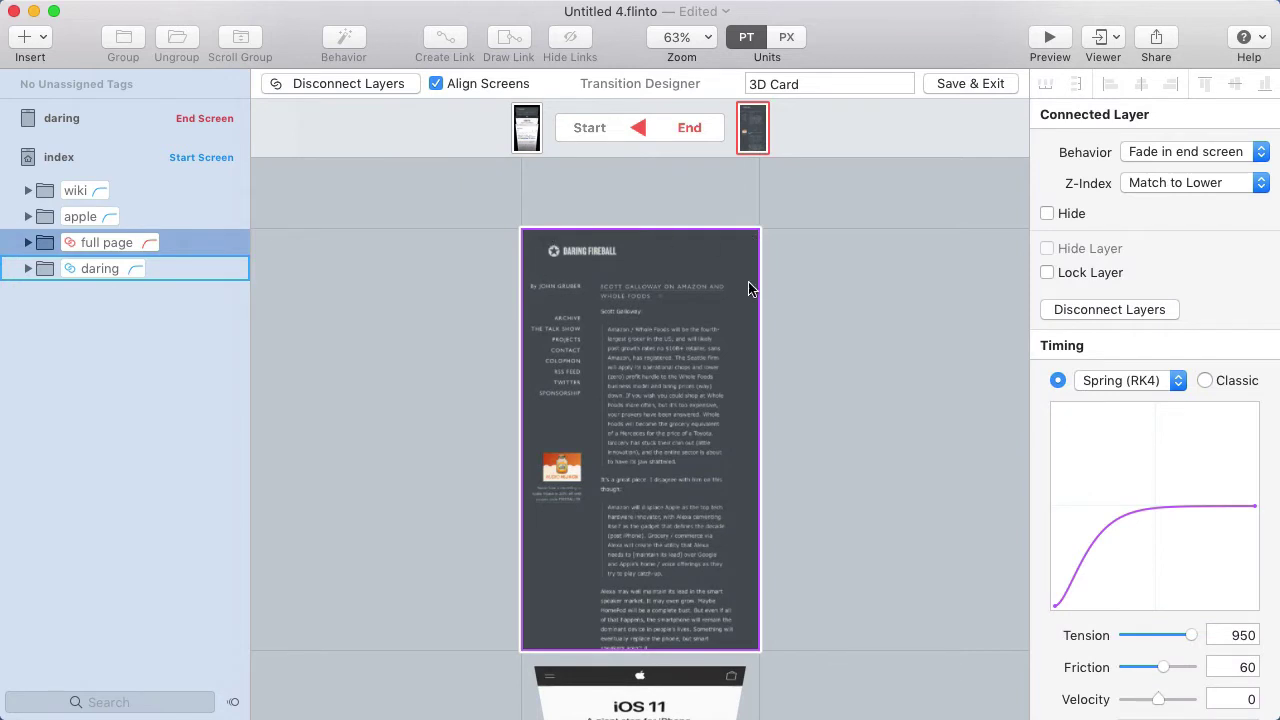
pyautogui.click(96, 271)
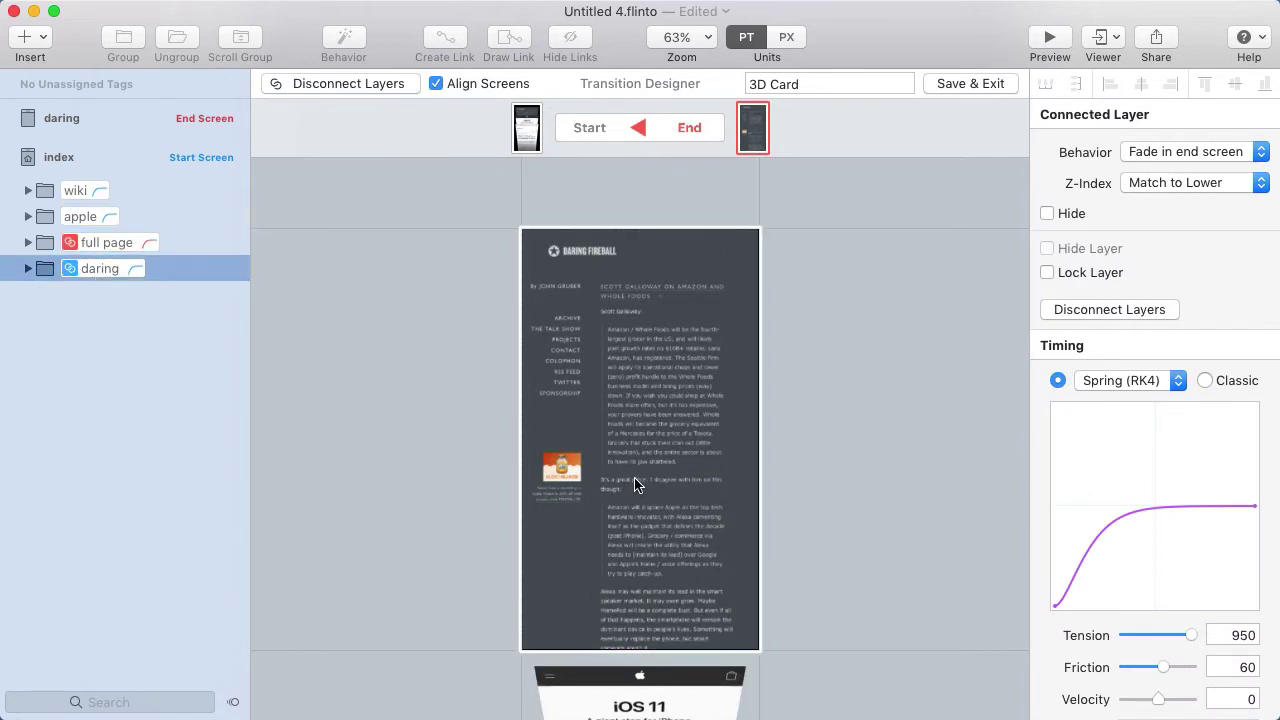
pyautogui.scroll(-3, 633, 485)
pyautogui.doubleClick(100, 268)
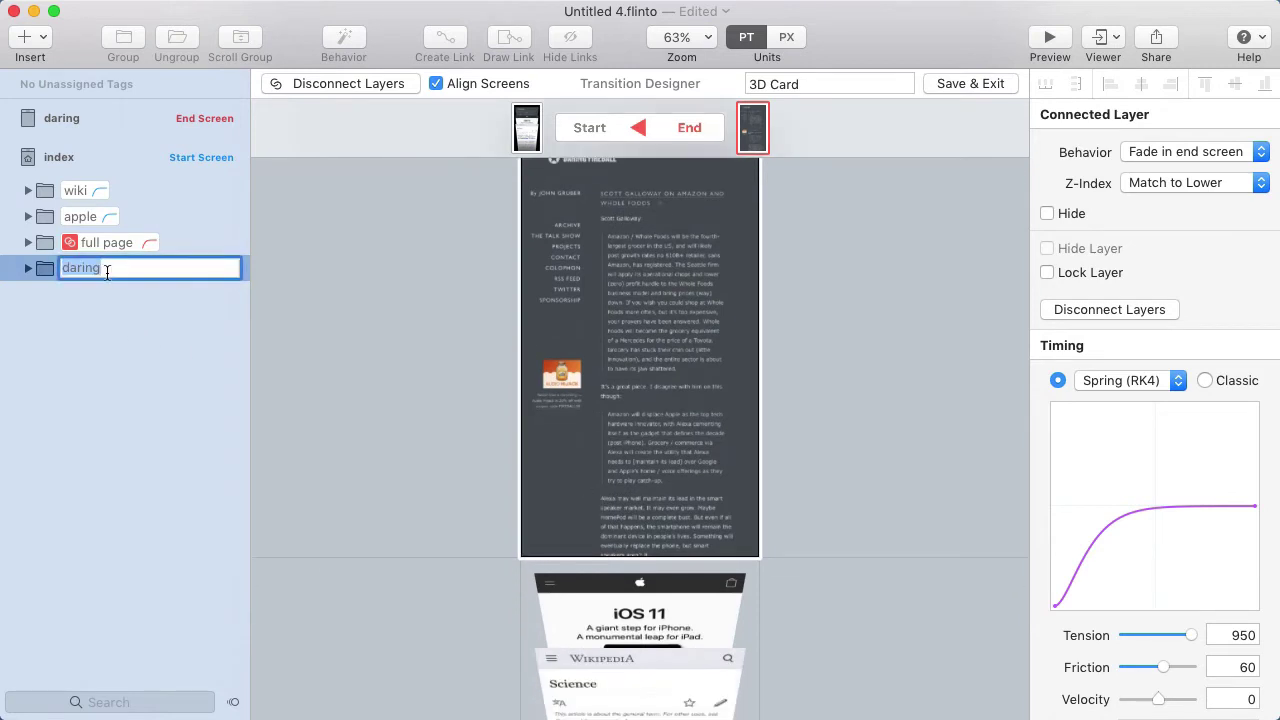
pyautogui.write('selected')
pyautogui.press('Return')
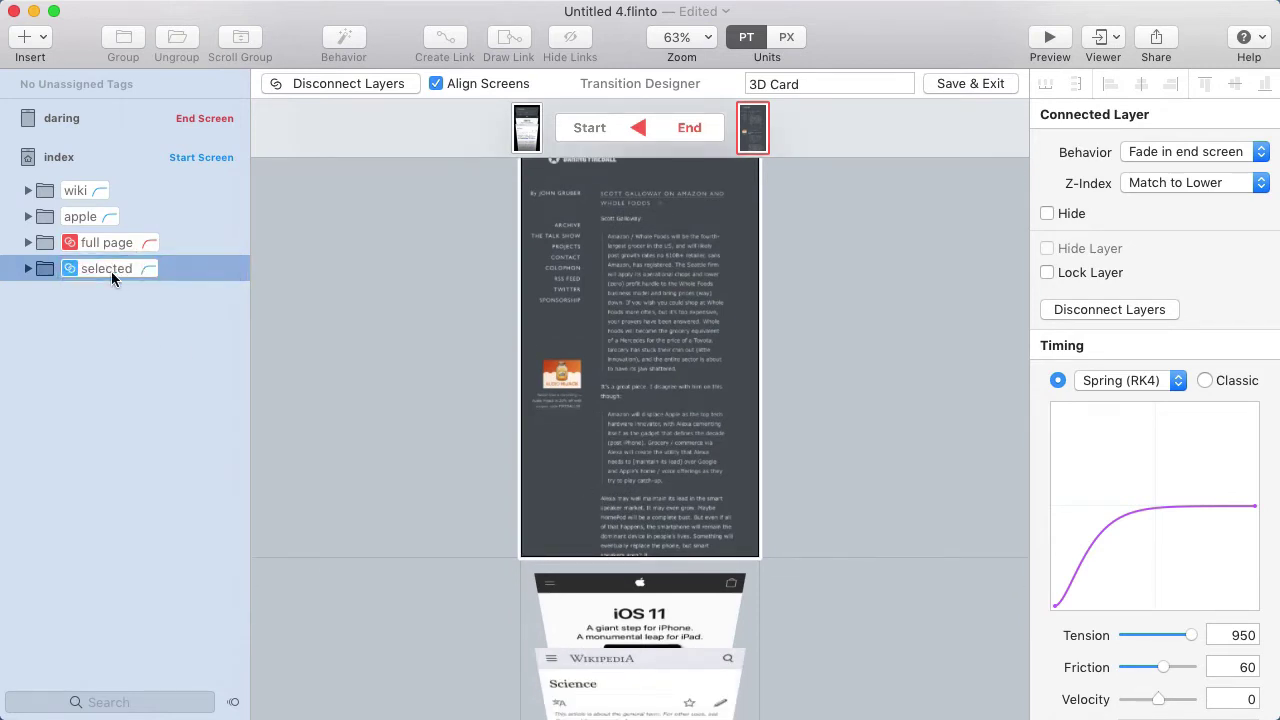
pyautogui.moveTo(109, 270)
pyautogui.mouseDown()
pyautogui.moveTo(161, 271)
pyautogui.moveTo(93, 266)
pyautogui.mouseUp()
pyautogui.click(113, 255)
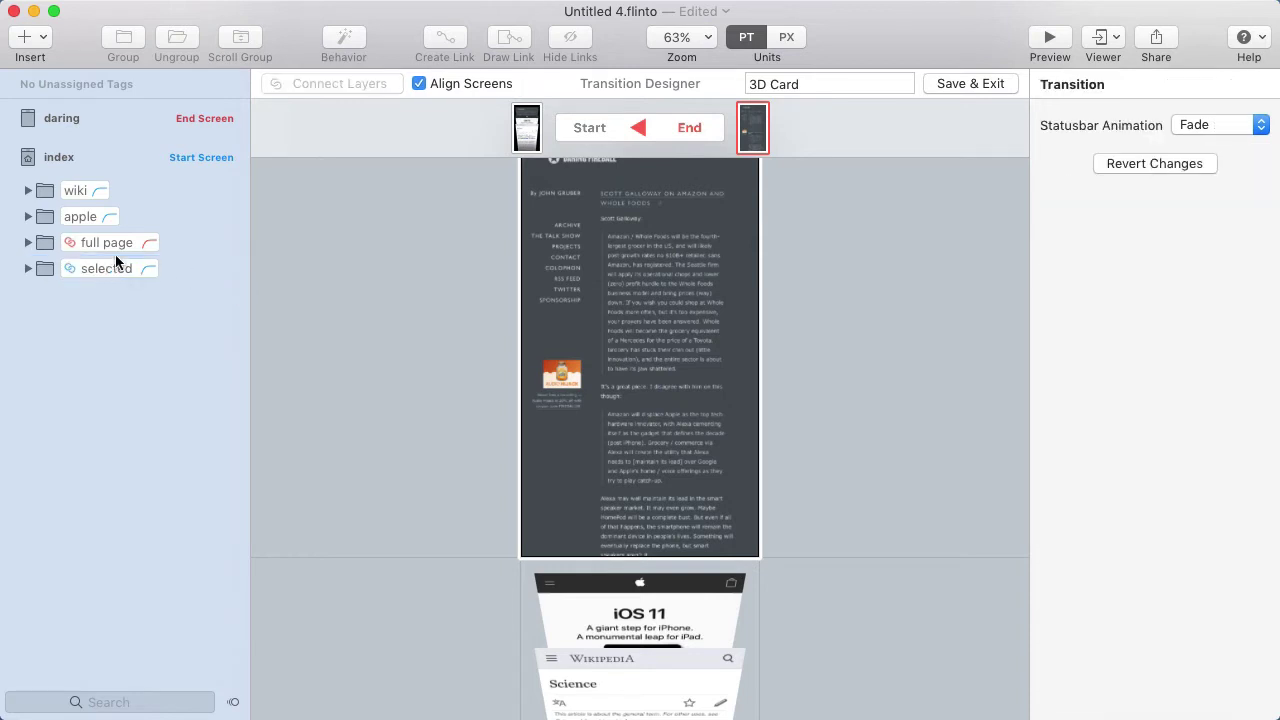
# - Rename the apple layer's tag as "bottom 1" and the wiki layer's tag as "bottom 2"
pyautogui.click(107, 243)
pyautogui.click(87, 216)
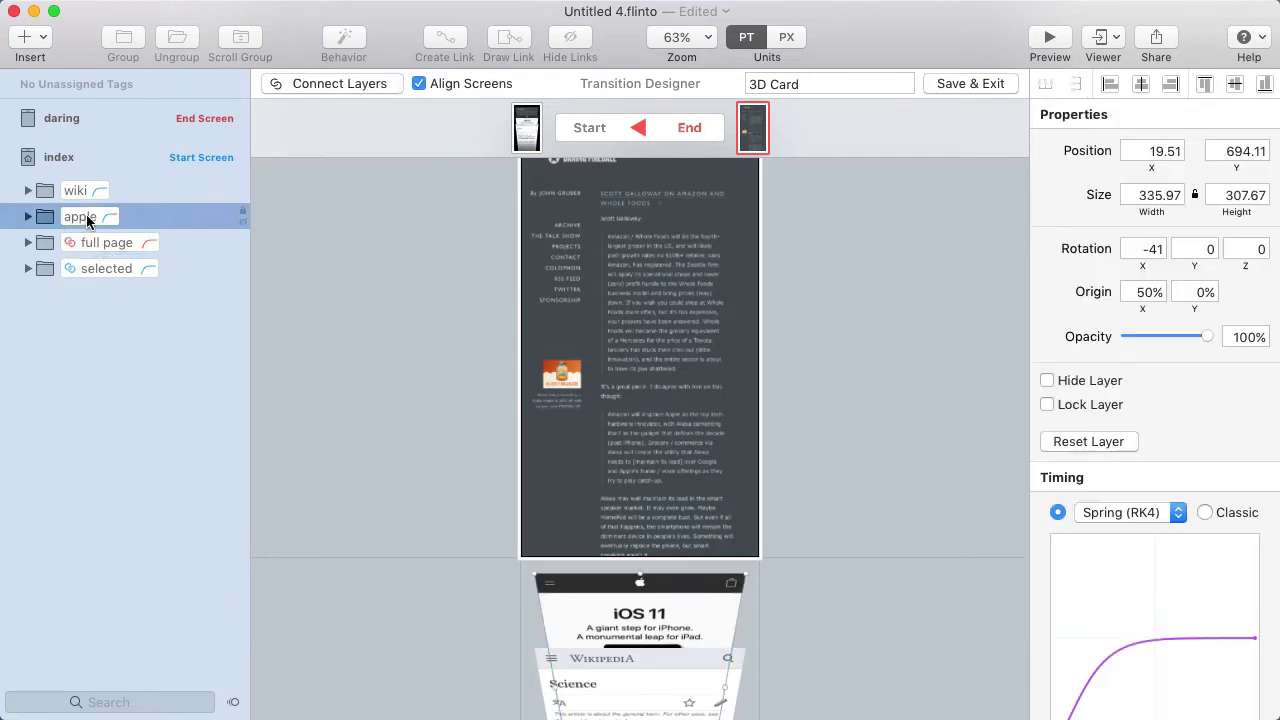
pyautogui.click(85, 200)
pyautogui.click(86, 214)
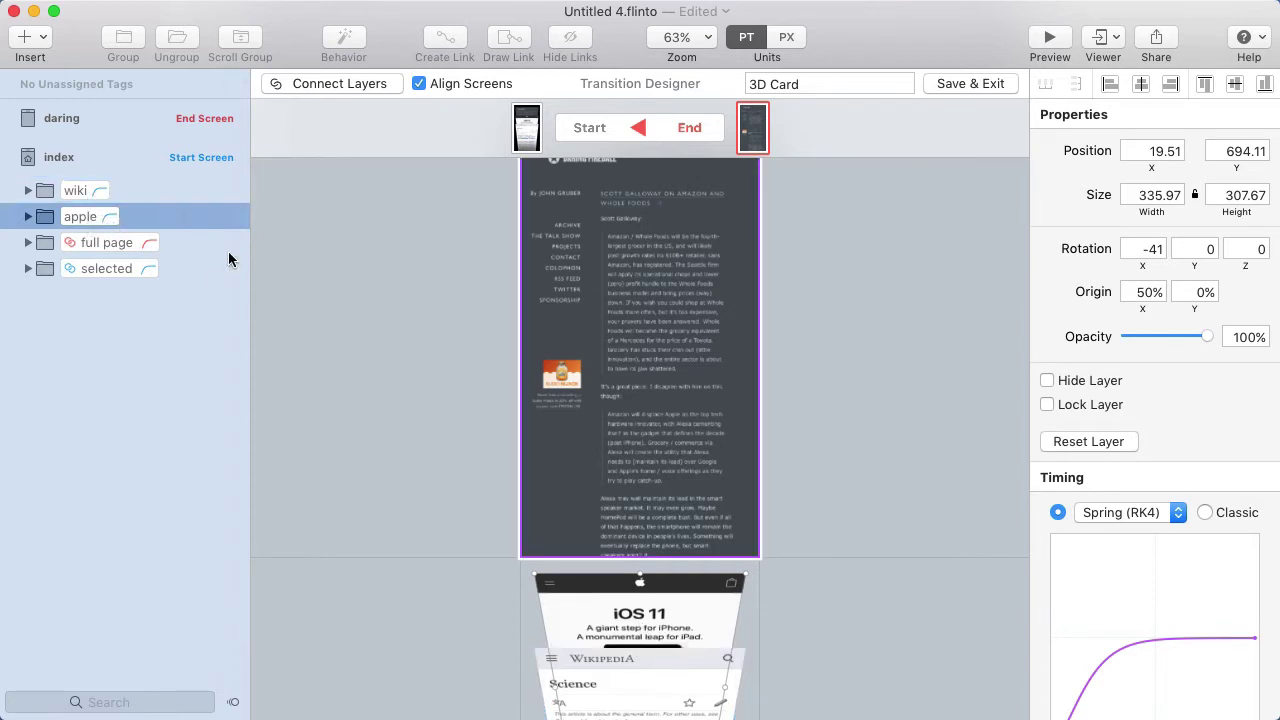
pyautogui.doubleClick(76, 217)
pyautogui.write('bottom 1')
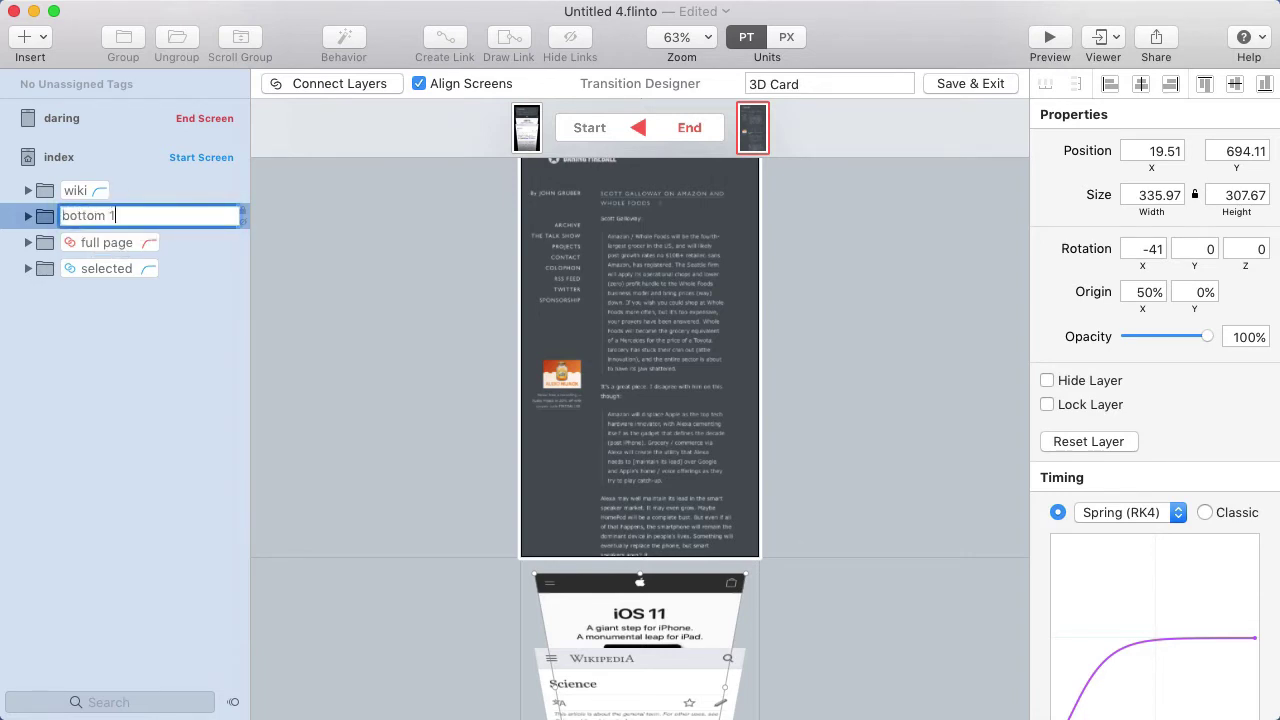
pyautogui.click(78, 192)
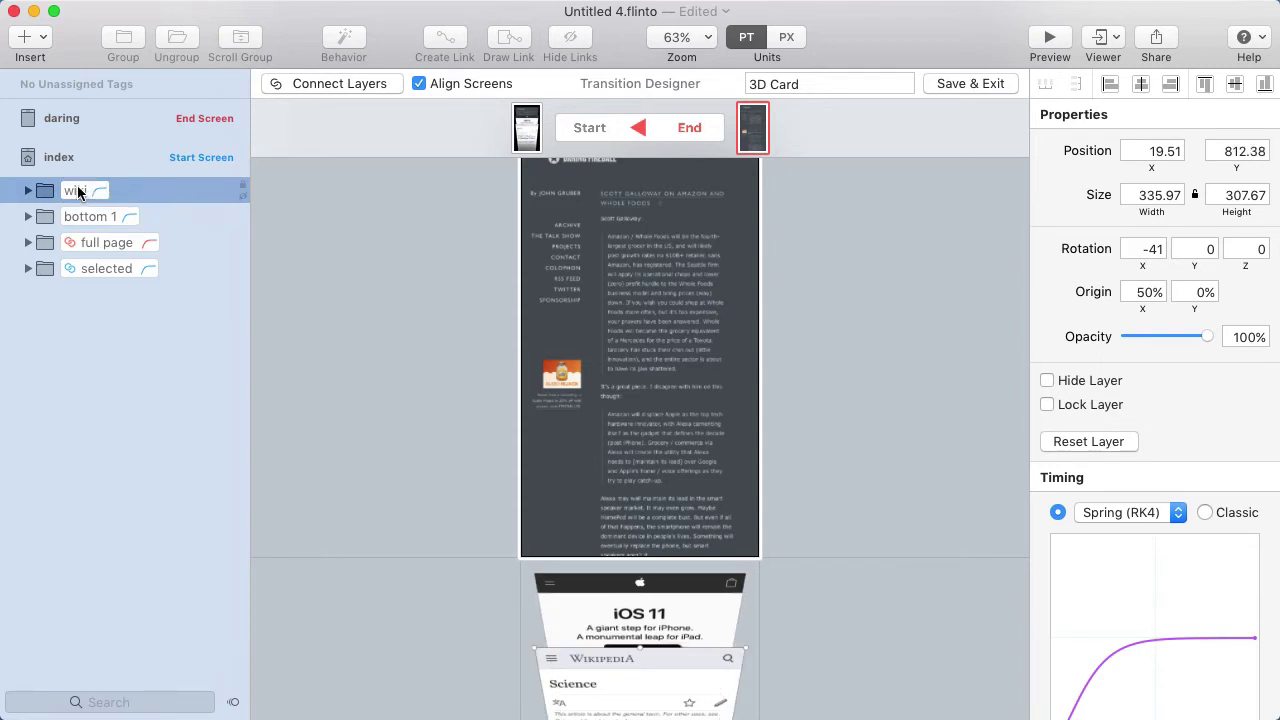
pyautogui.doubleClick(78, 192)
pyautogui.write('bottom 2')
pyautogui.press('Return')
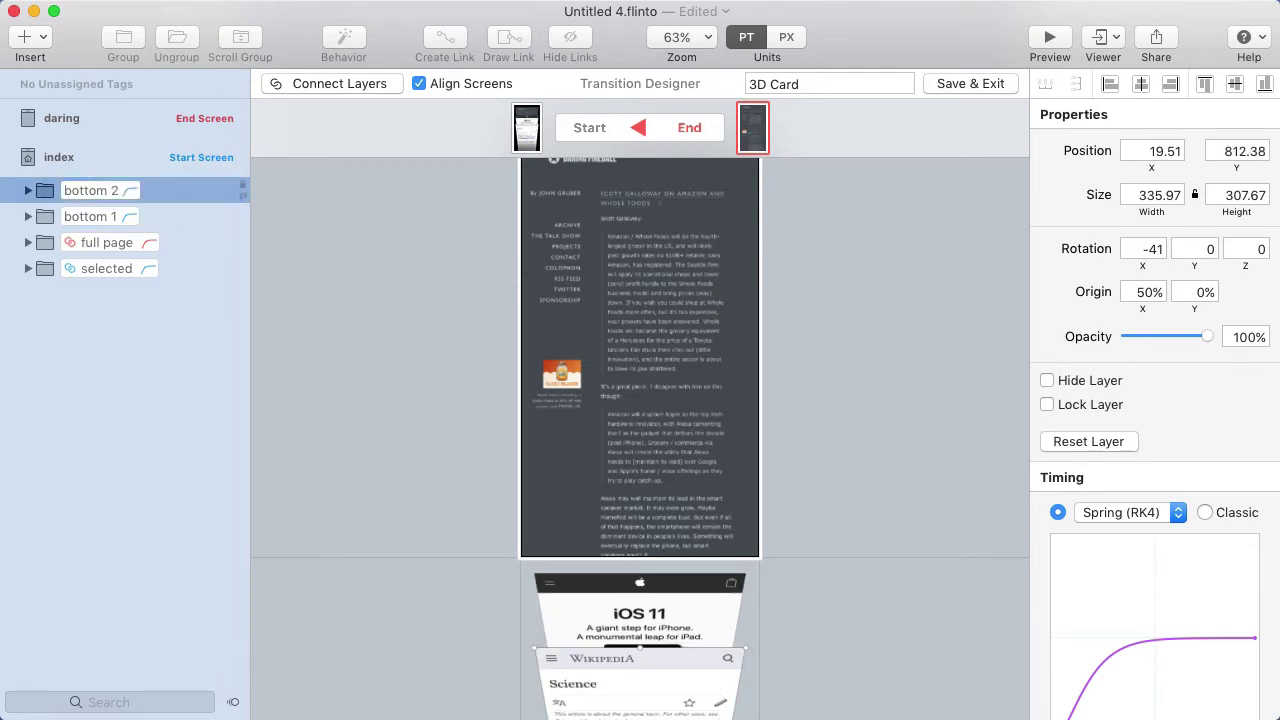
# - Check which cards carry the bottom 1 and bottom 2 tags, and save and exit the 3D Card transition
pyautogui.click(100, 216)
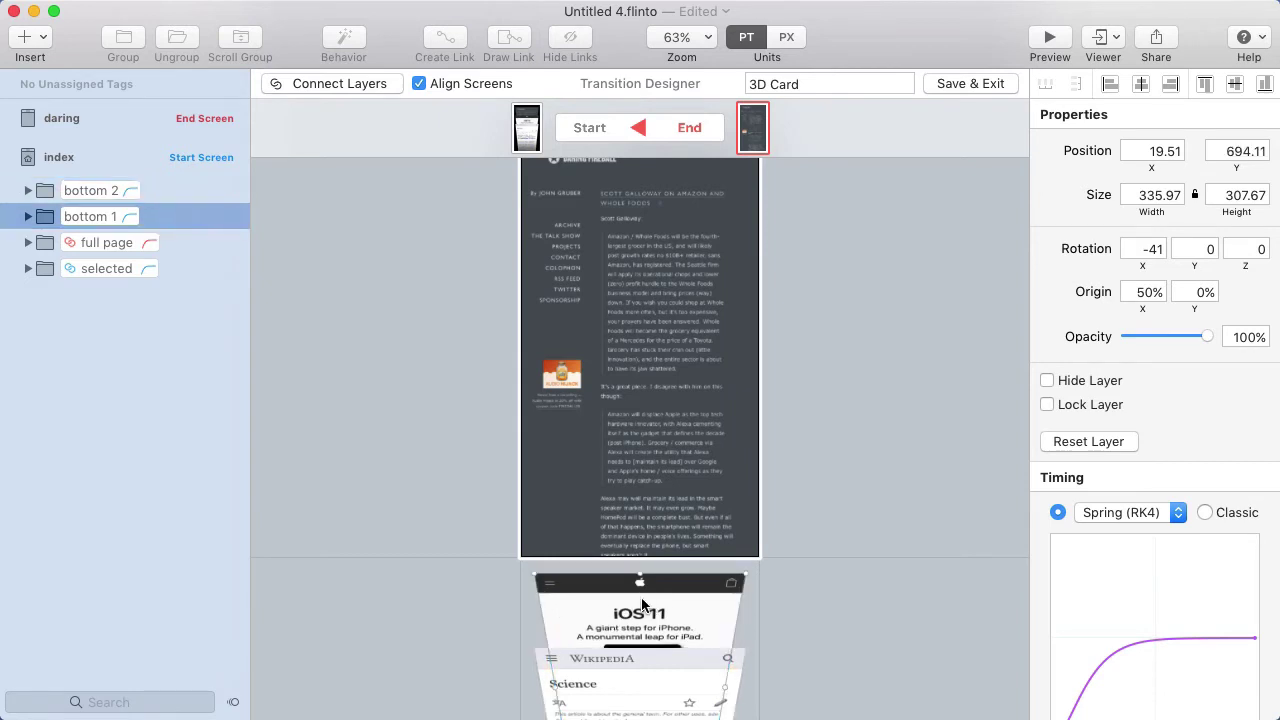
pyautogui.click(645, 661)
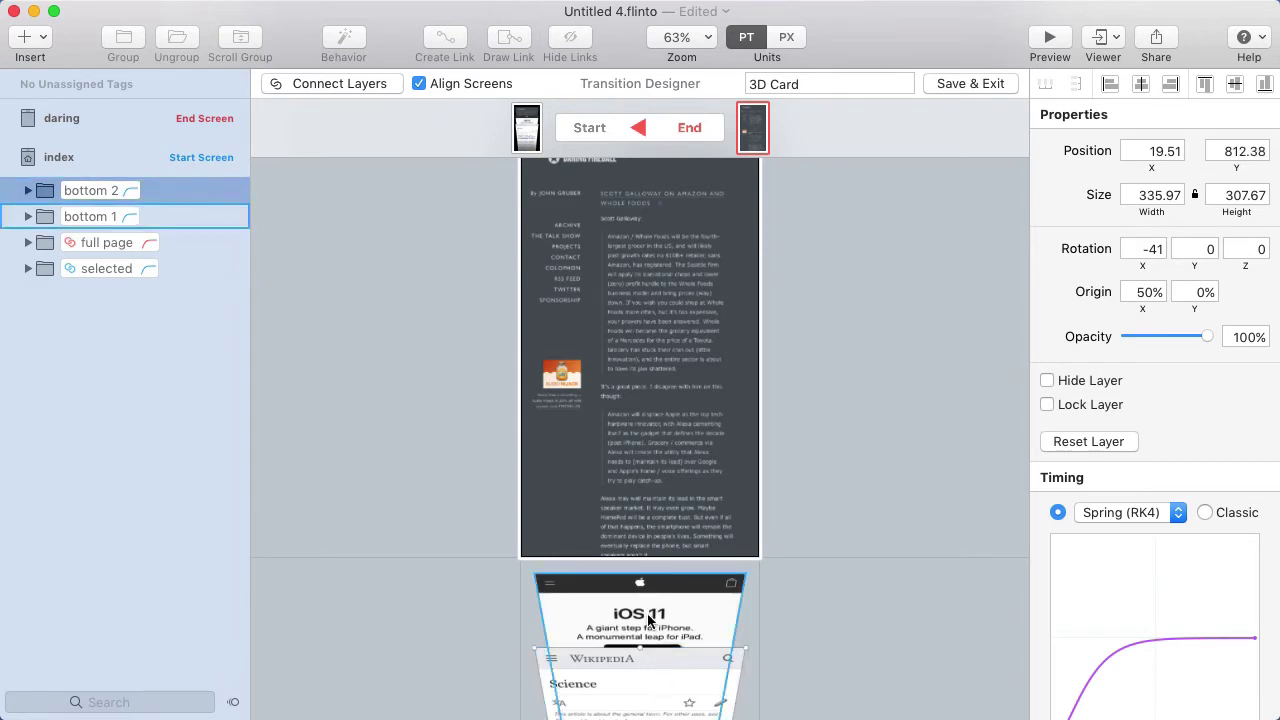
pyautogui.click(971, 83)
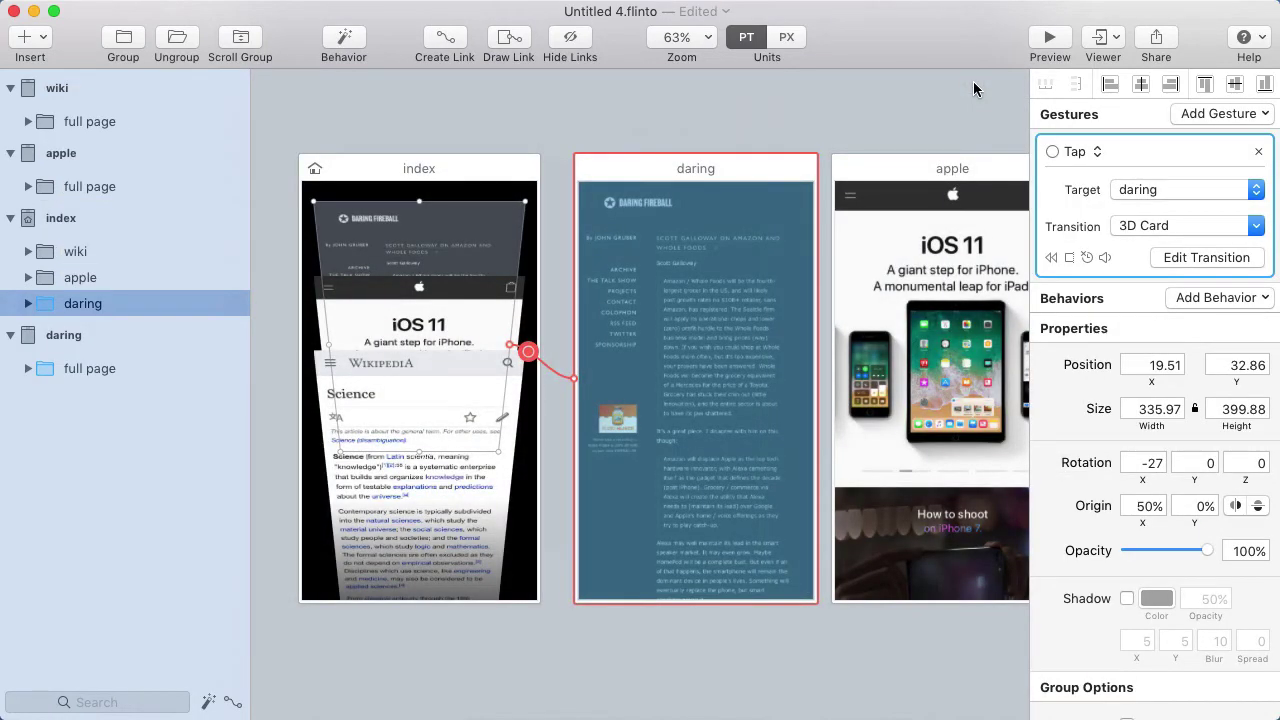
# - Link the index screen's apple group to the apple screen with a Tap gesture, and open its 3D Card transition for editing
pyautogui.click(448, 330)
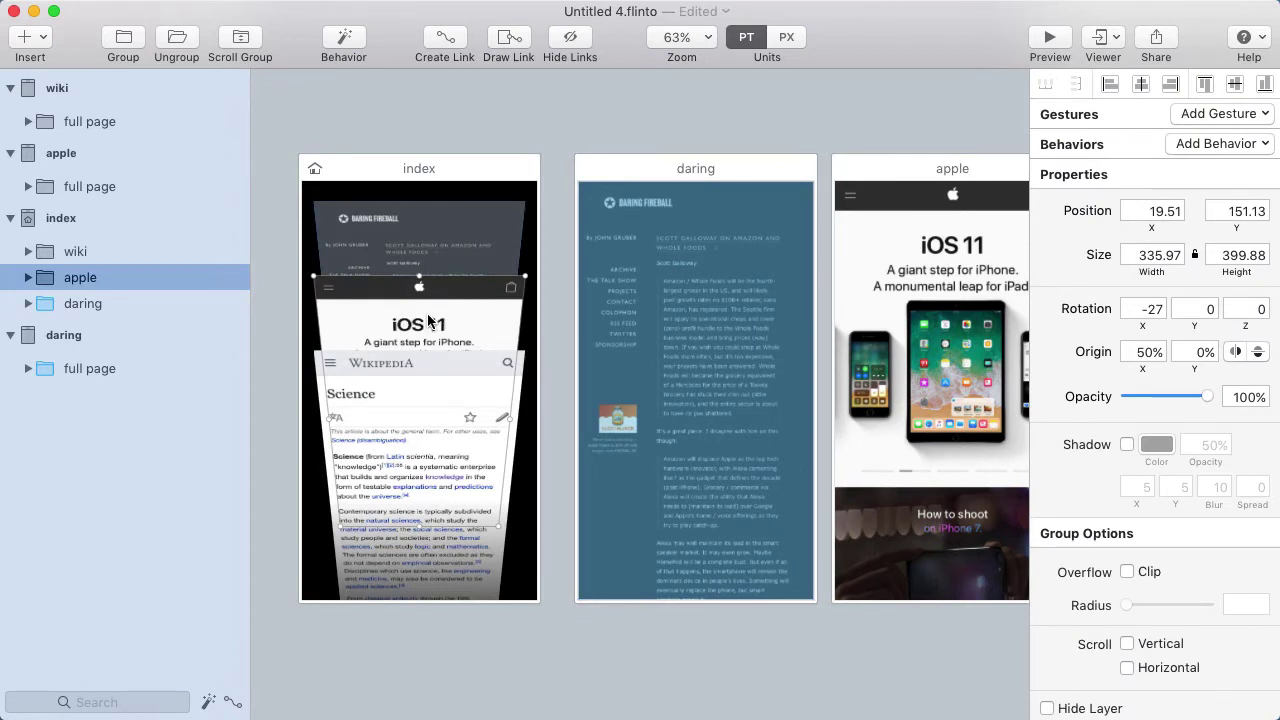
pyautogui.moveTo(445, 37); pyautogui.dragTo(938, 279)
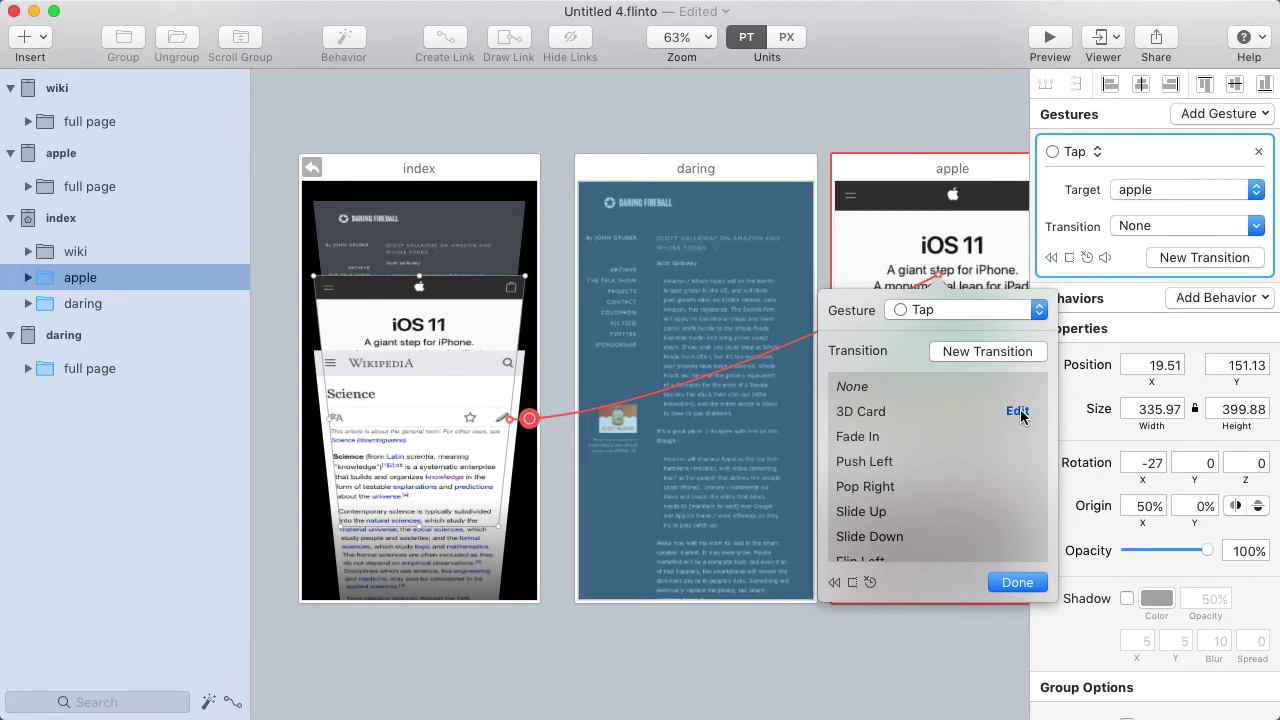
pyautogui.click(1018, 411)
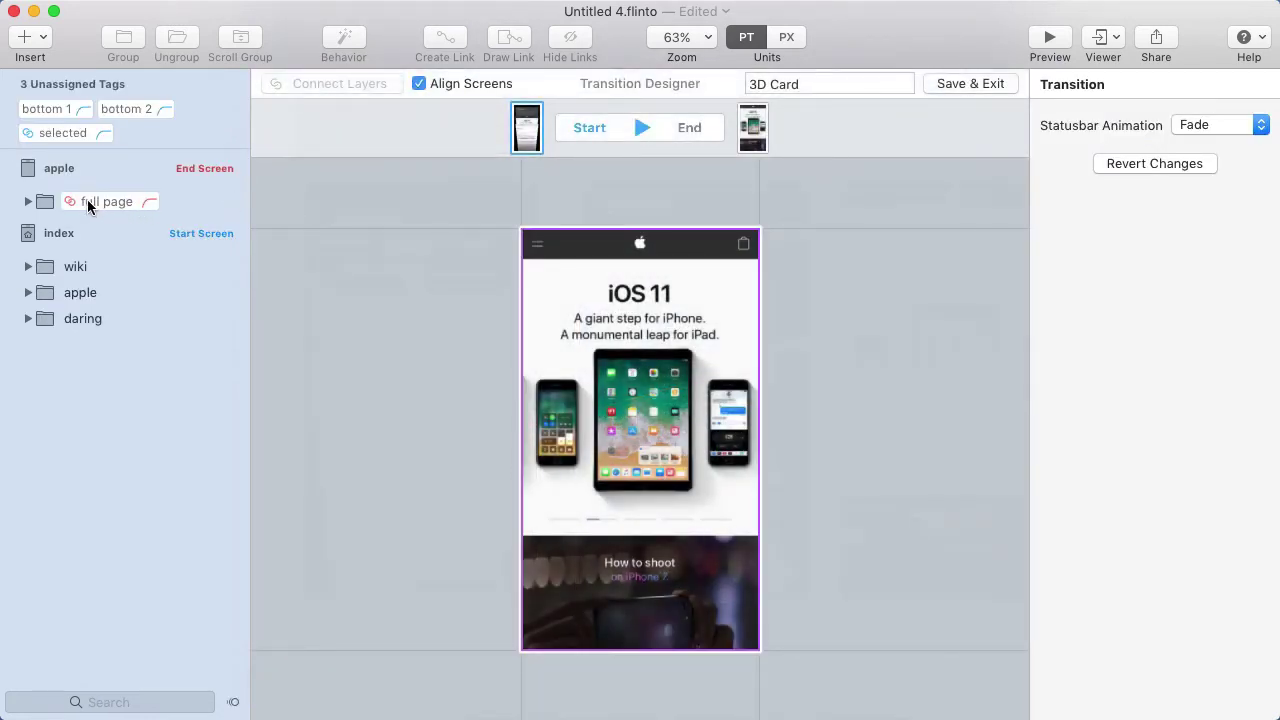
# - Assign the unassigned selected tag to the apple group of the index screen
pyautogui.moveTo(88, 200)
pyautogui.mouseDown()
pyautogui.moveTo(159, 201)
pyautogui.moveTo(82, 201)
pyautogui.mouseUp()
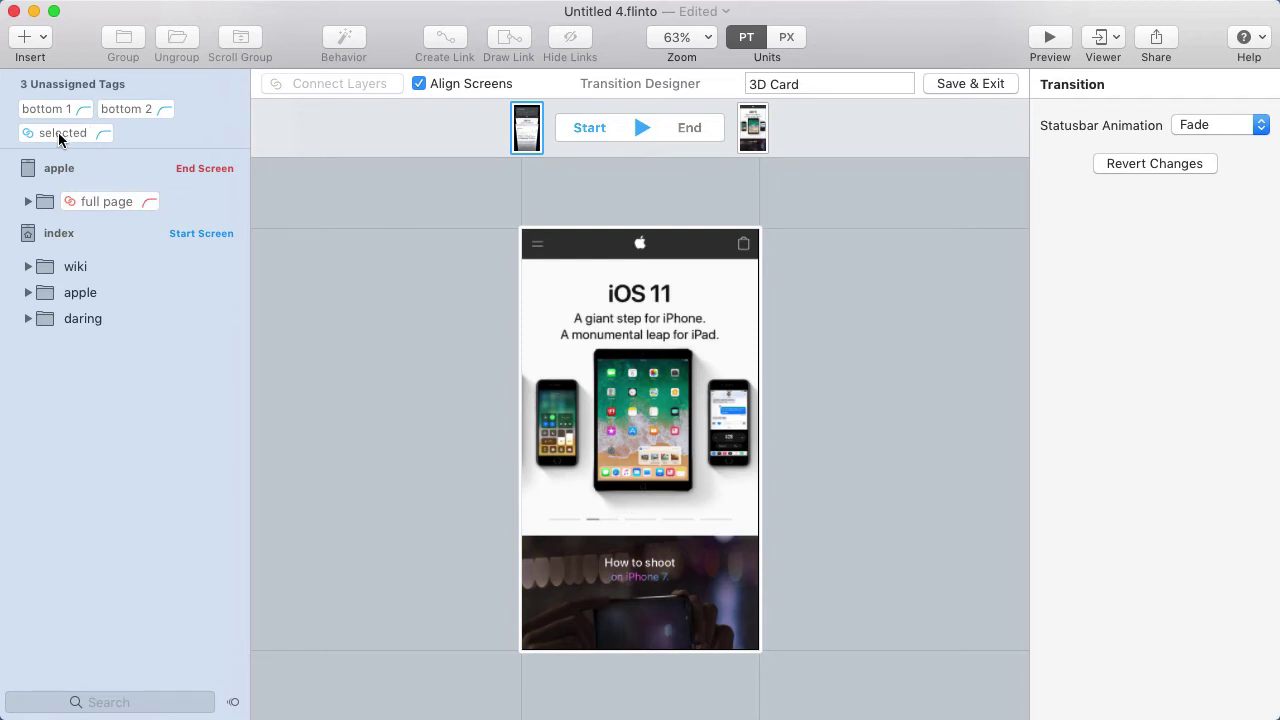
pyautogui.moveTo(46, 132); pyautogui.dragTo(109, 295)
pyautogui.click(411, 320)
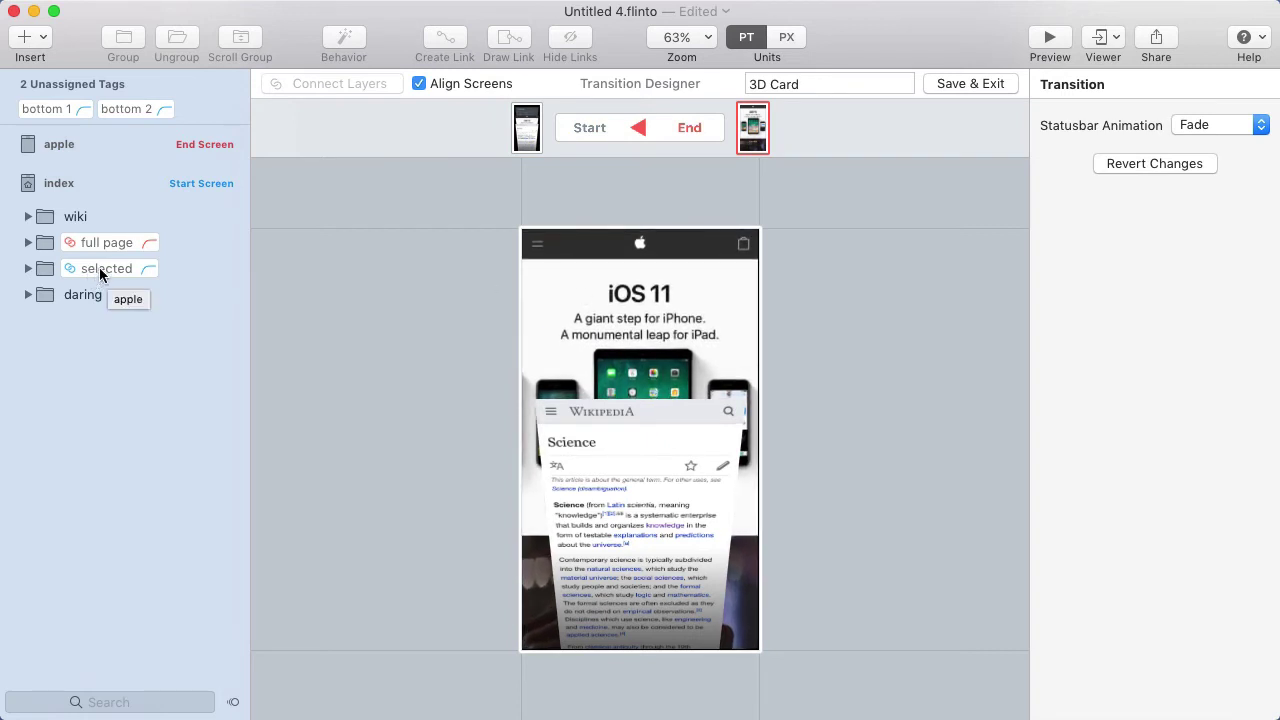
# - Try the selected tag on the daring group, and return it to the apple group
pyautogui.moveTo(98, 270)
pyautogui.mouseDown()
pyautogui.moveTo(138, 263)
pyautogui.moveTo(108, 293)
pyautogui.mouseUp()
pyautogui.click(678, 283)
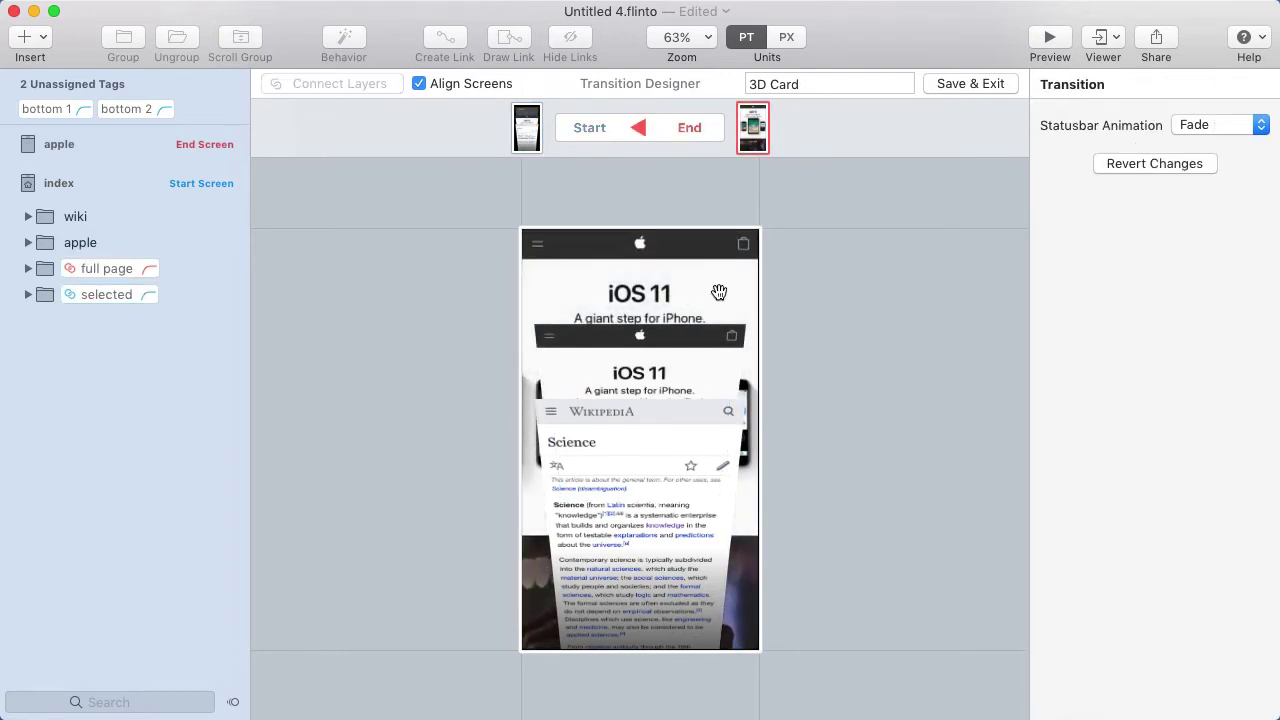
pyautogui.click(708, 270)
pyautogui.moveTo(108, 290); pyautogui.dragTo(104, 242)
# - Play the transition between its start and end states, and assign the bottom 1 tag to the wiki group
pyautogui.press('space')
pyautogui.press('space')
pyautogui.press('space')
pyautogui.press('space')
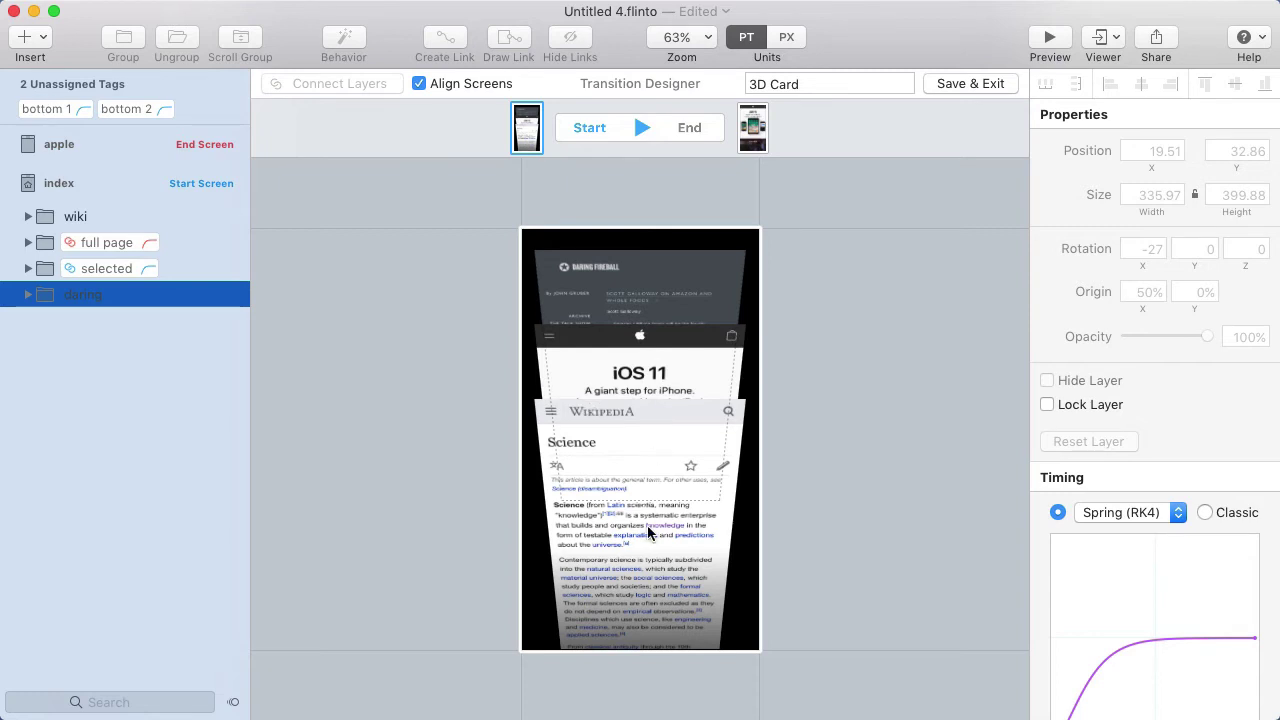
pyautogui.moveTo(42, 110); pyautogui.dragTo(95, 206)
pyautogui.click(422, 242)
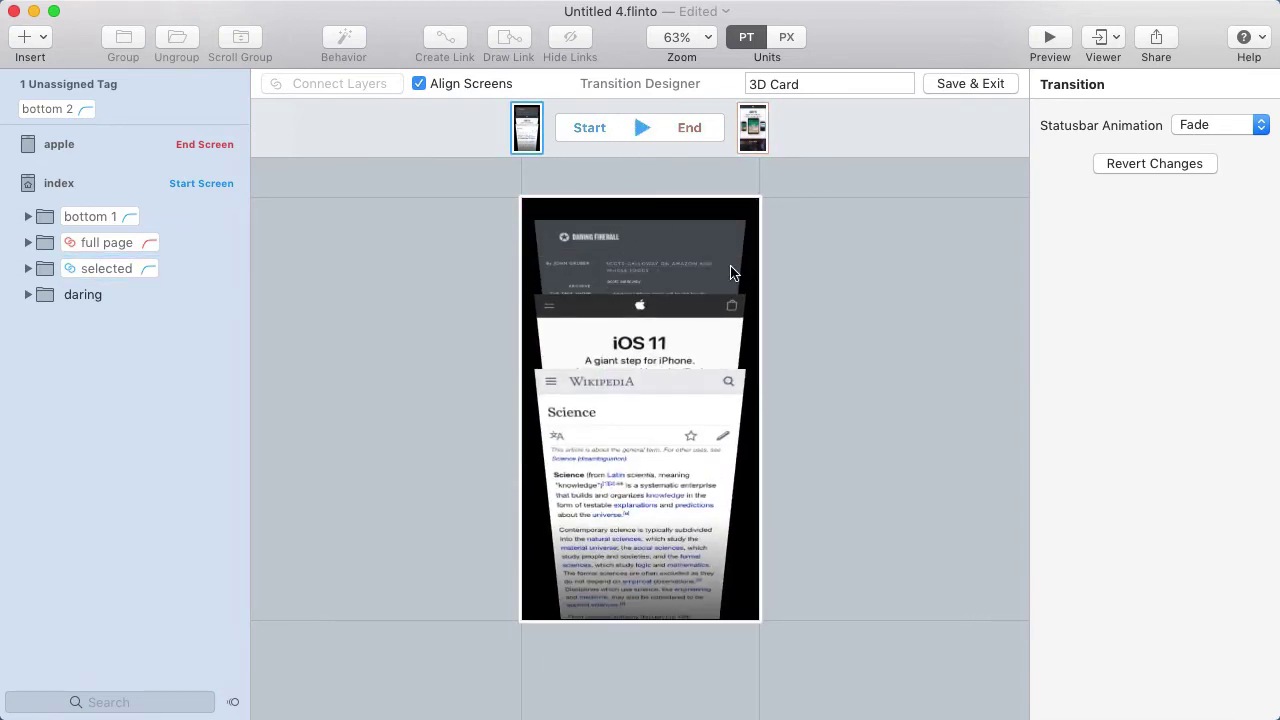
pyautogui.scroll(5, 739, 286)
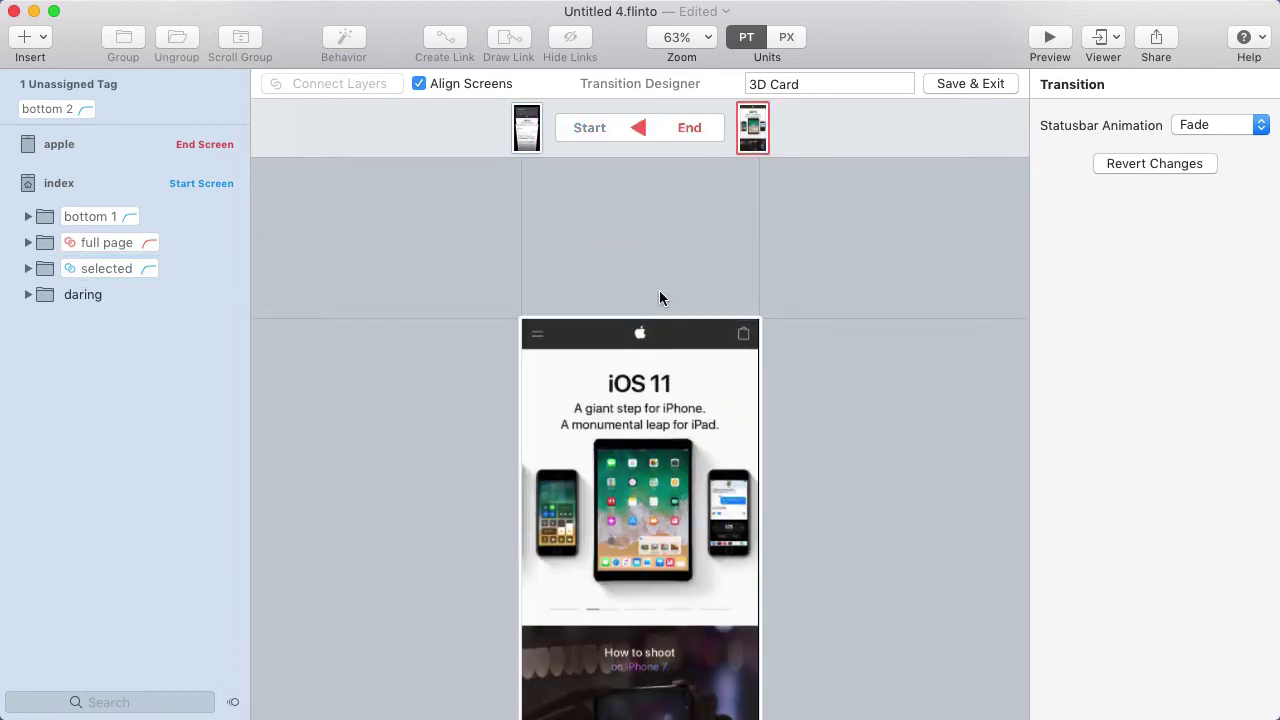
# - In the end state, move the daring group above the screen to Y -275.42 and set its X rotation to -50
pyautogui.click(645, 387)
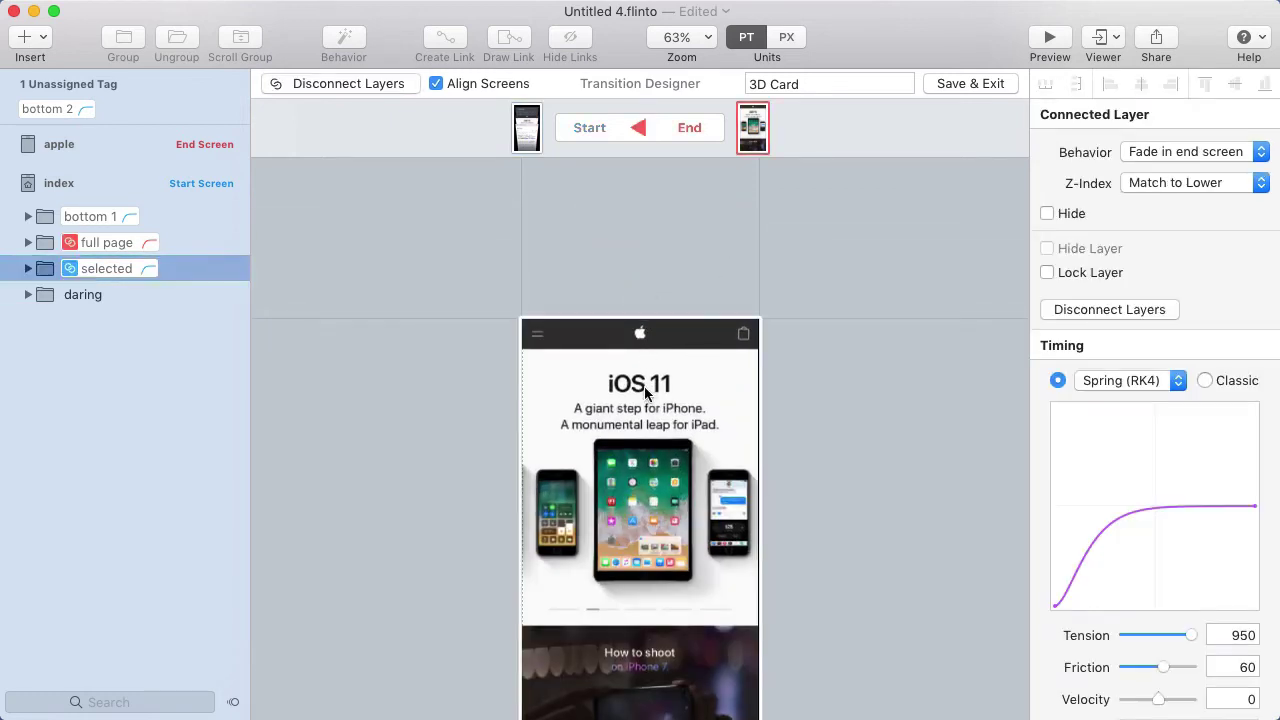
pyautogui.click(91, 293)
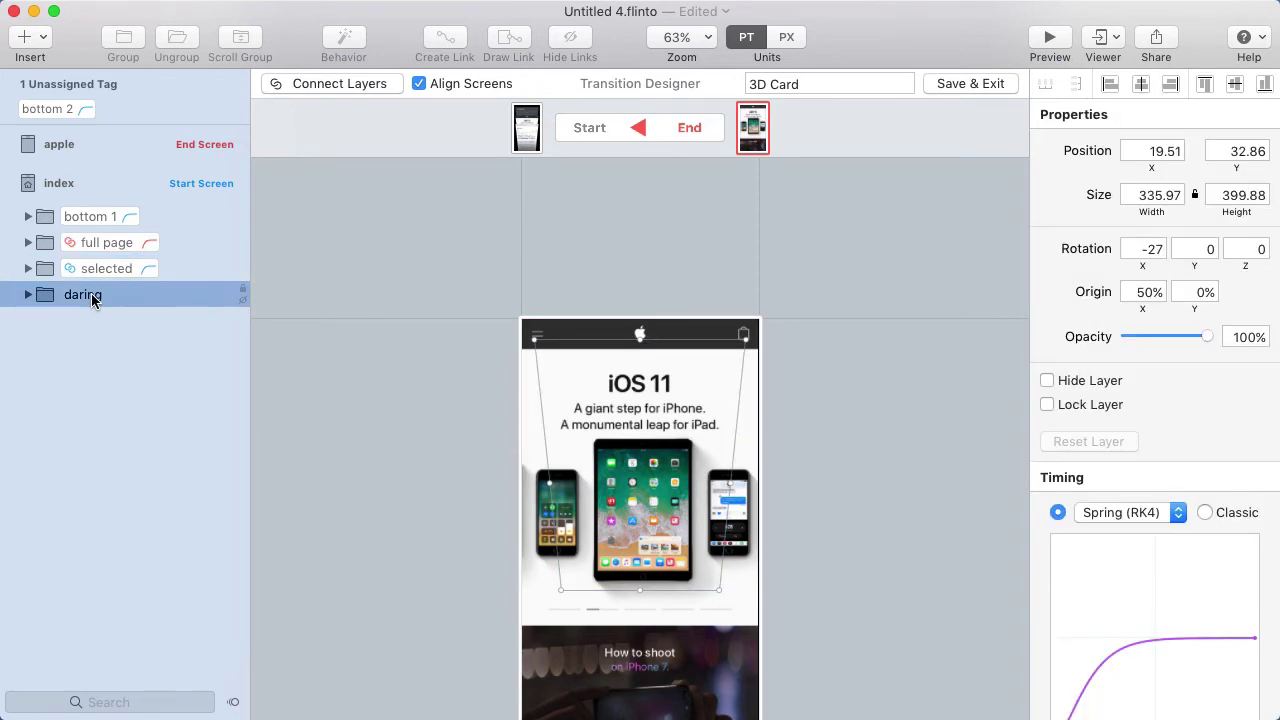
pyautogui.hotkey('shift', 'Up')
pyautogui.hotkey('shift', 'Up')
pyautogui.hotkey('shift', 'Up')
pyautogui.hotkey('shift', 'Up')
pyautogui.hotkey('shift', 'Up')
pyautogui.hotkey('shift', 'Up')
pyautogui.hotkey('shift', 'Up')
pyautogui.hotkey('shift', 'Up')
pyautogui.hotkey('shift', 'Up')
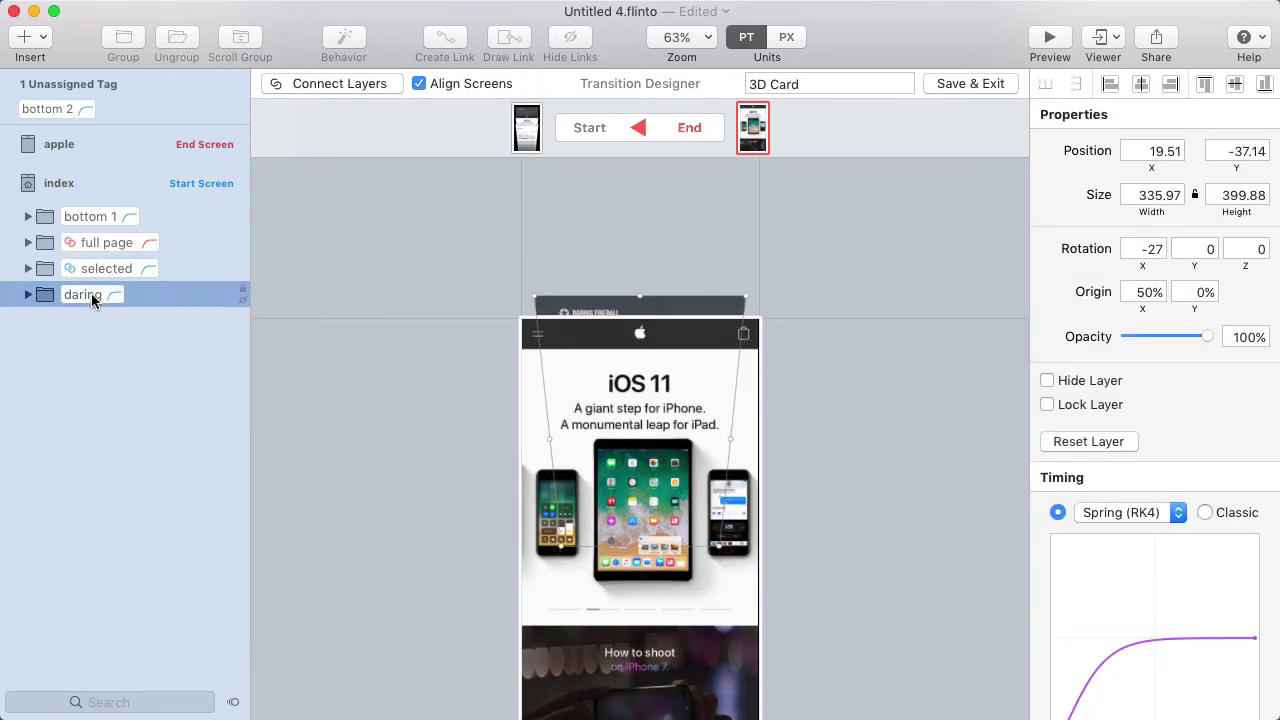
pyautogui.moveTo(634, 296); pyautogui.dragTo(622, 167)
pyautogui.moveTo(634, 214); pyautogui.dragTo(635, 358)
pyautogui.moveTo(628, 376); pyautogui.dragTo(620, 348)
pyautogui.moveTo(1152, 276); pyautogui.dragTo(1119, 268)
pyautogui.click(903, 346)
pyautogui.moveTo(838, 437); pyautogui.dragTo(847, 341)
pyautogui.moveTo(674, 266); pyautogui.dragTo(674, 289)
pyautogui.click(854, 409)
pyautogui.scroll(-1, 854, 409)
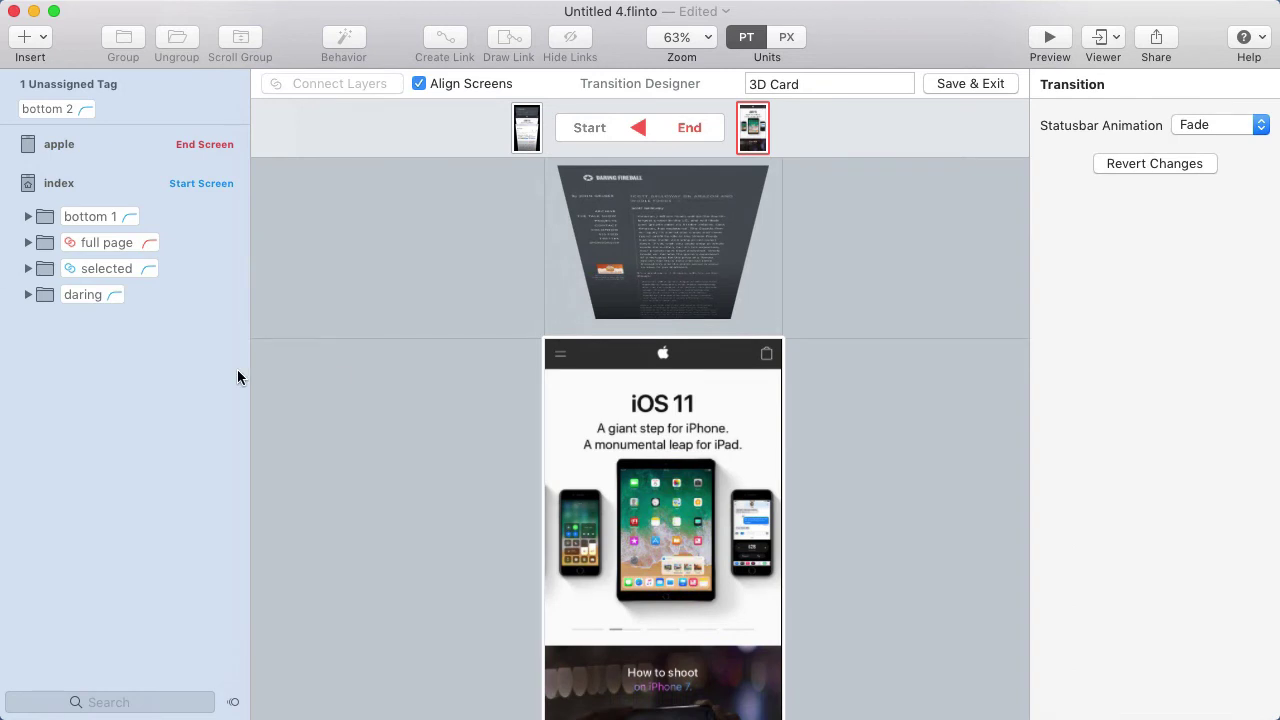
# - Rename the daring group's tag as "top 1", and save and exit the 3D Card transition
pyautogui.doubleClick(86, 294)
pyautogui.write('top')
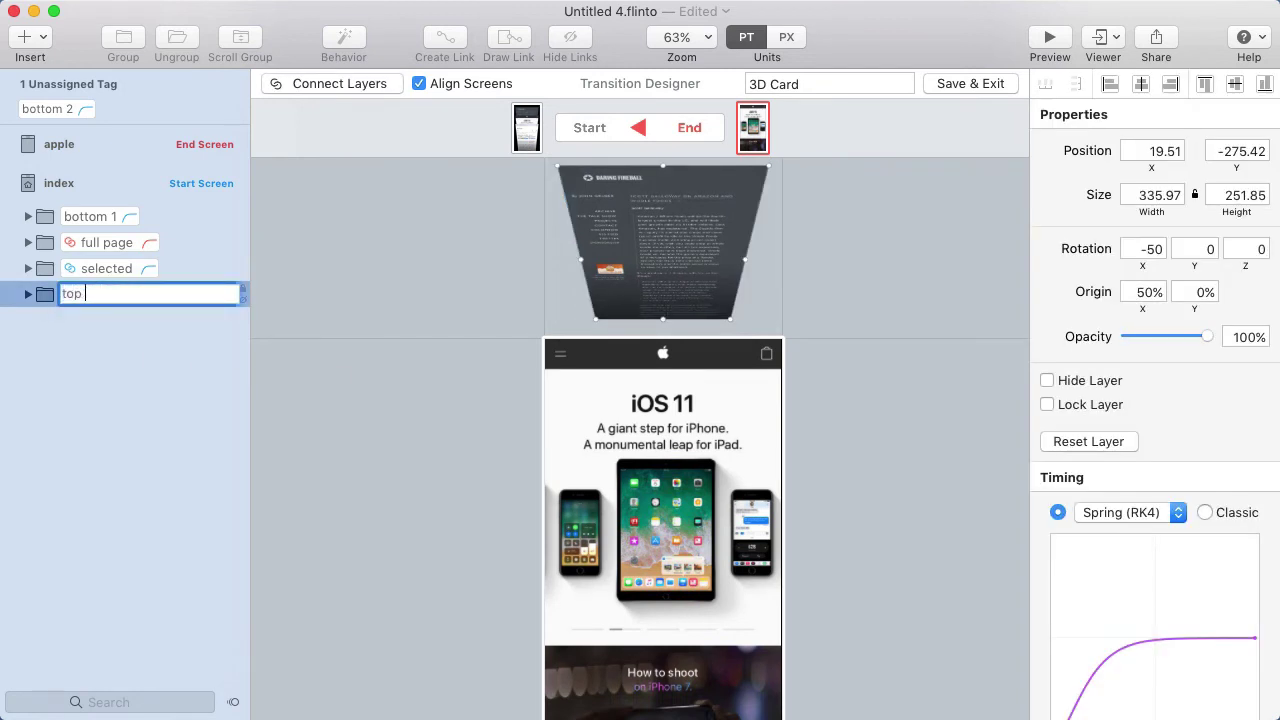
pyautogui.write(' 1')
pyautogui.press('Return')
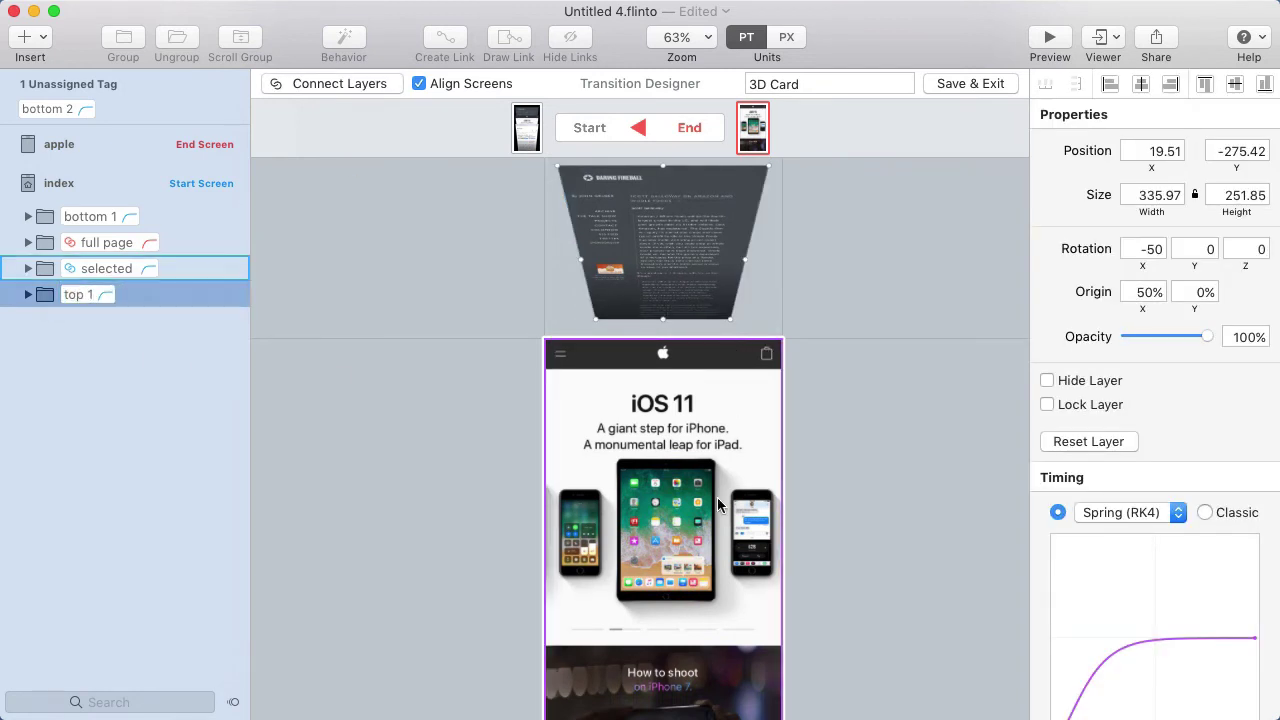
pyautogui.click(891, 511)
pyautogui.moveTo(891, 511); pyautogui.dragTo(871, 403)
pyautogui.press('space')
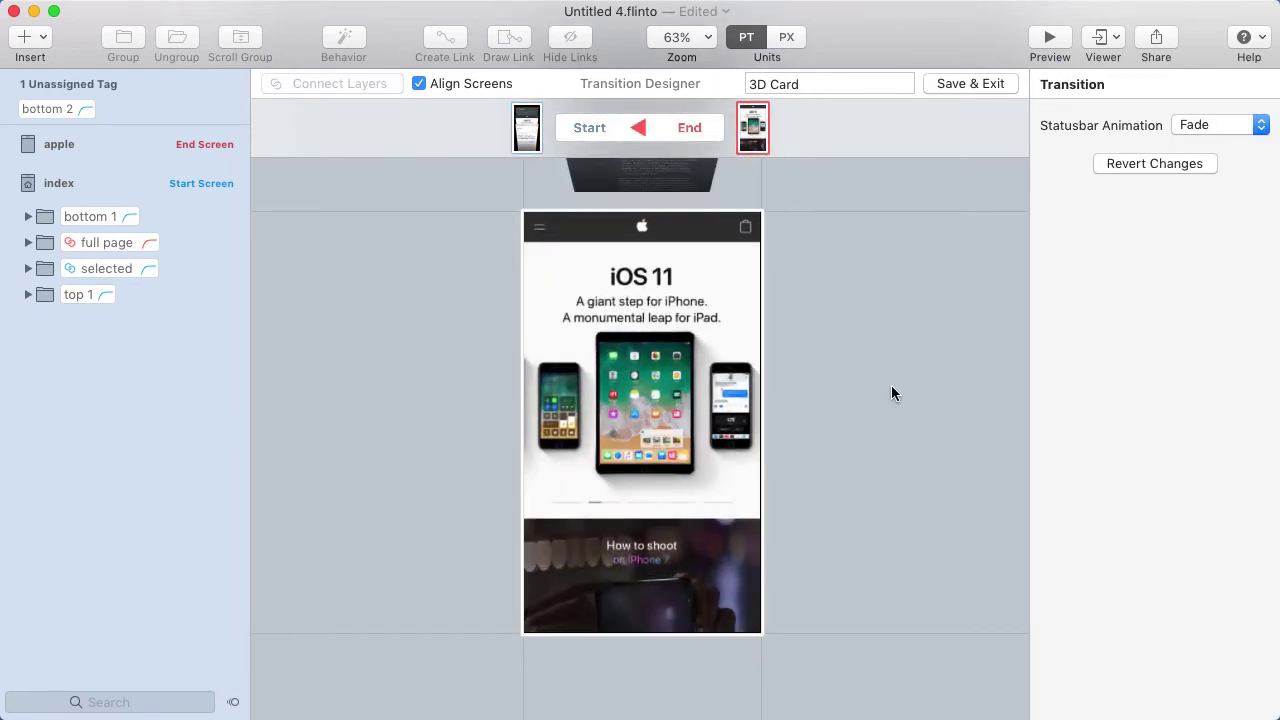
pyautogui.click(974, 86)
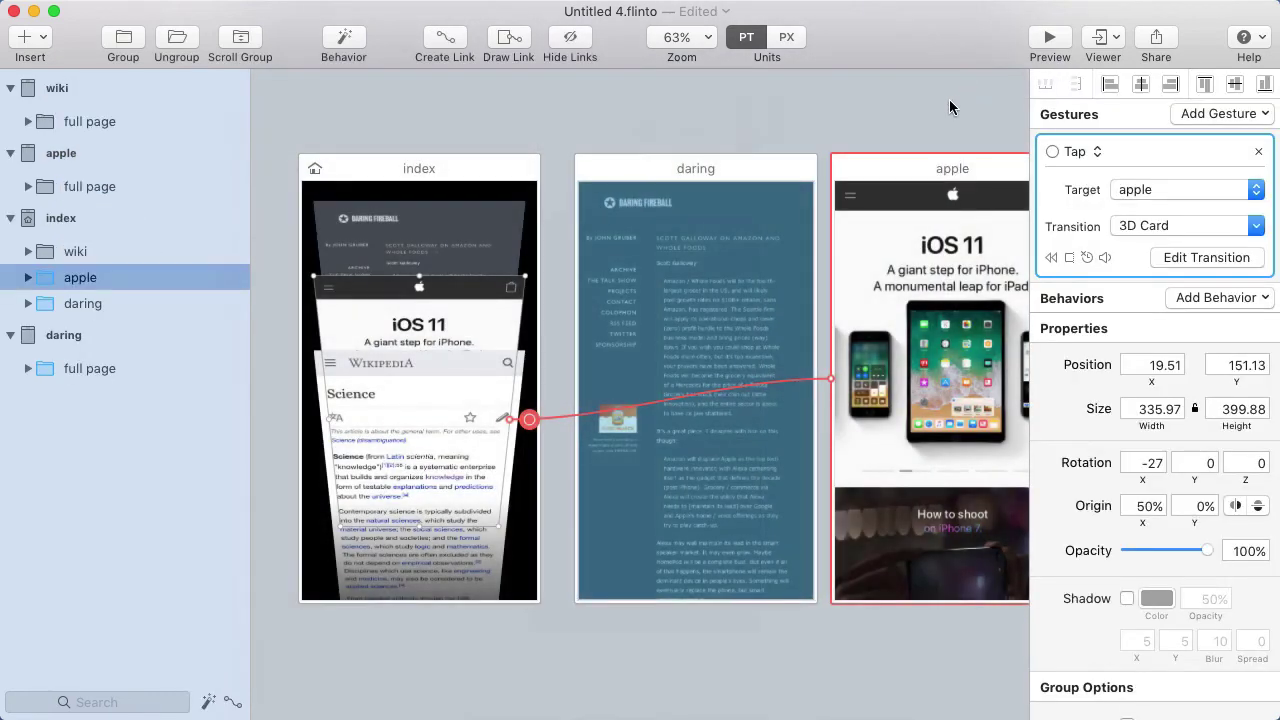
# - Give the full page group on the apple screen a Tap gesture with a Back Link target
pyautogui.click(945, 107)
pyautogui.click(938, 290)
pyautogui.moveTo(952, 278); pyautogui.dragTo(829, 277)
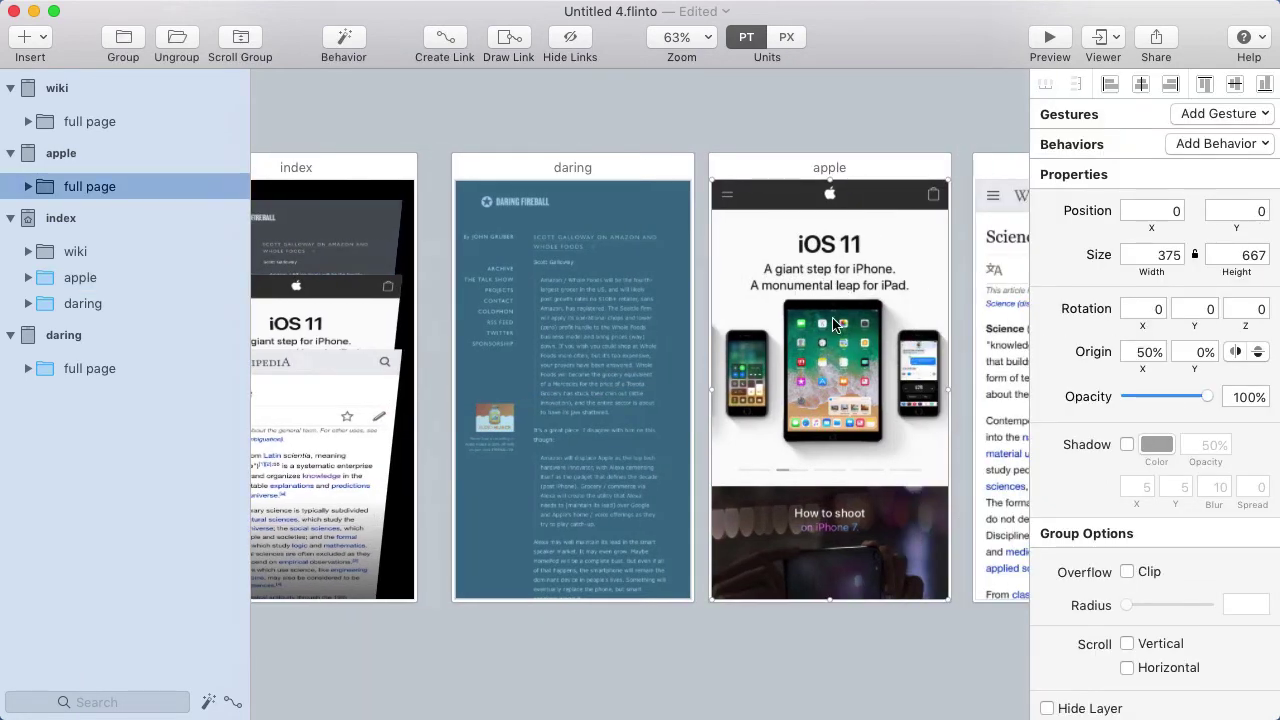
pyautogui.press('b')
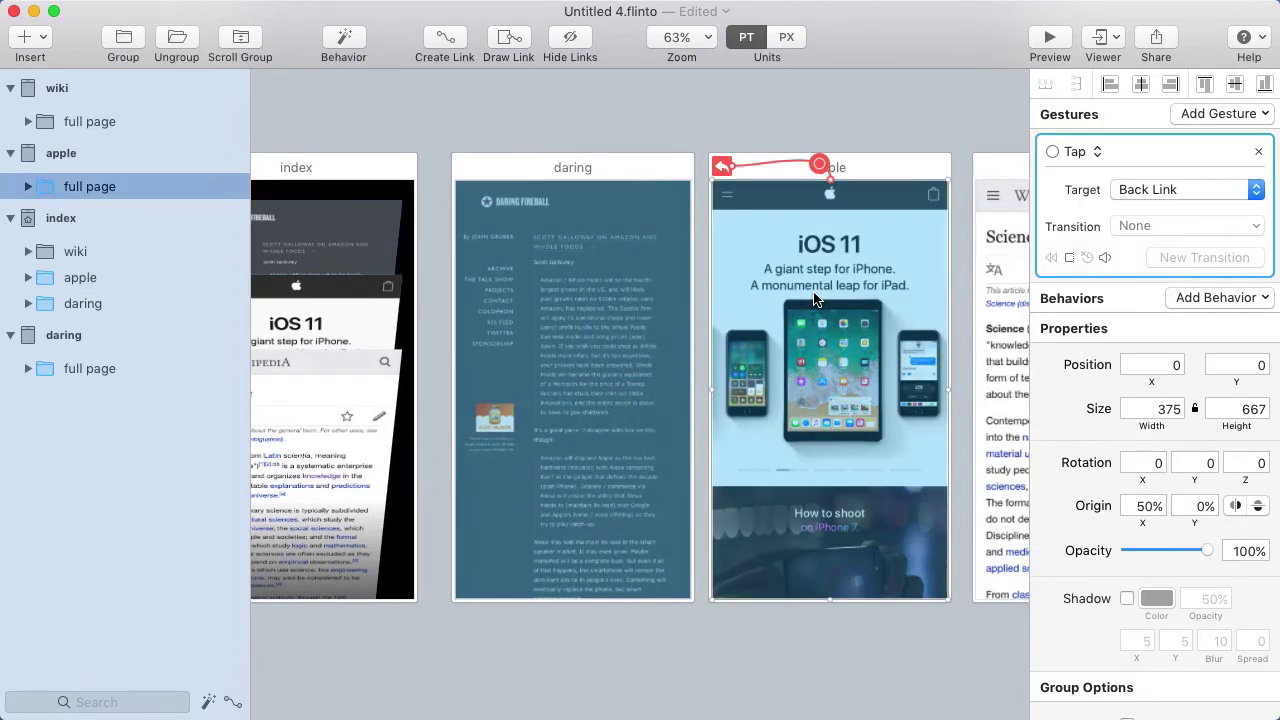
# - Preview the prototype and test opening and returning from both the daring and apple cards
pyautogui.click(1060, 42)
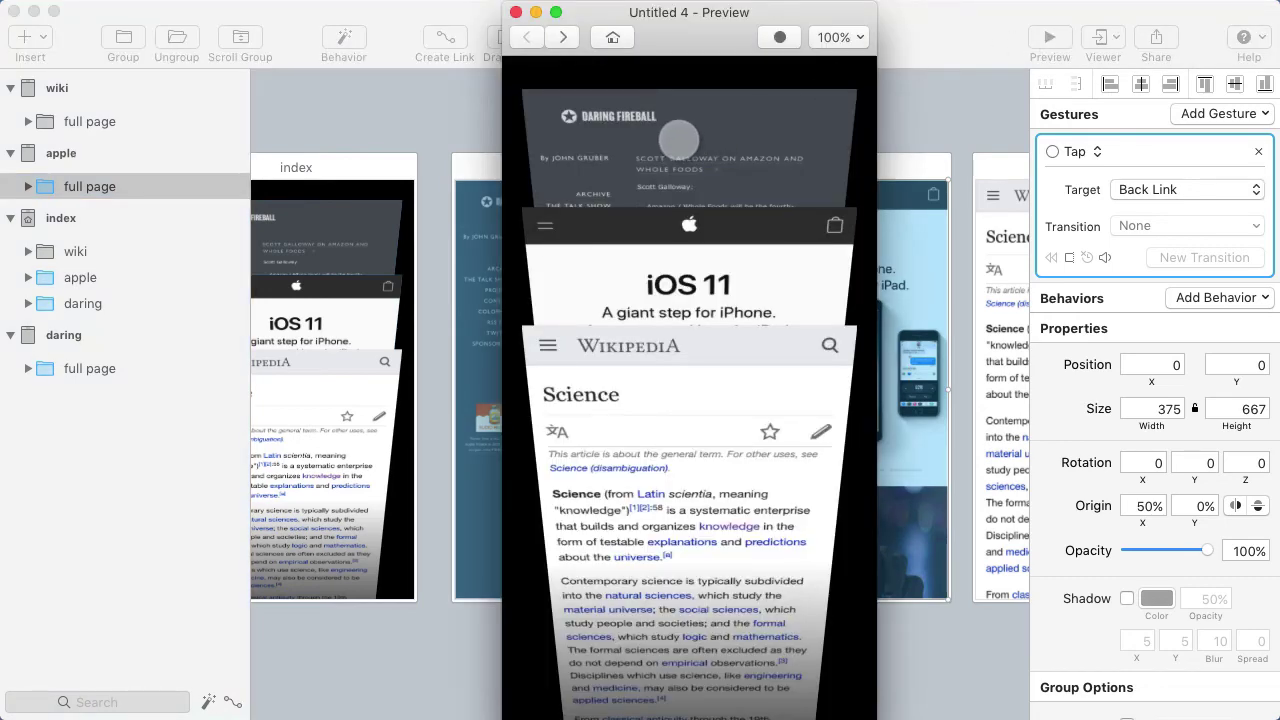
pyautogui.click(679, 139)
pyautogui.click(690, 185)
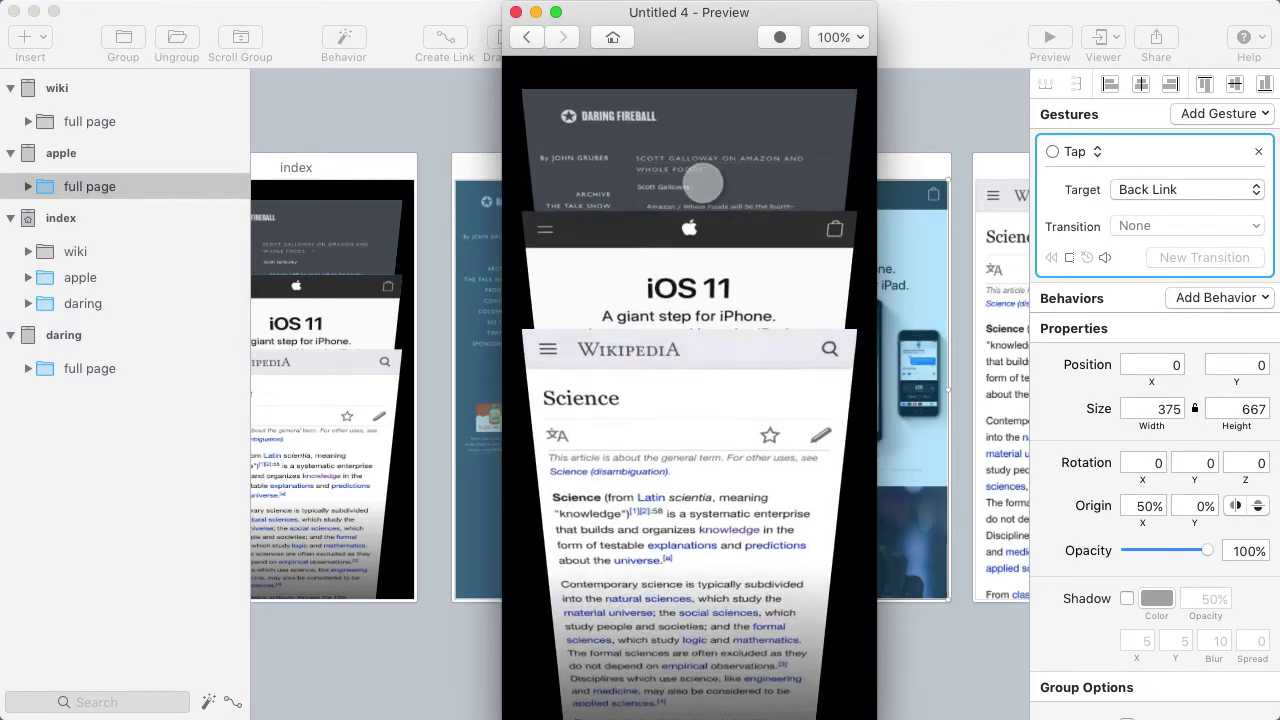
pyautogui.click(690, 268)
pyautogui.click(692, 245)
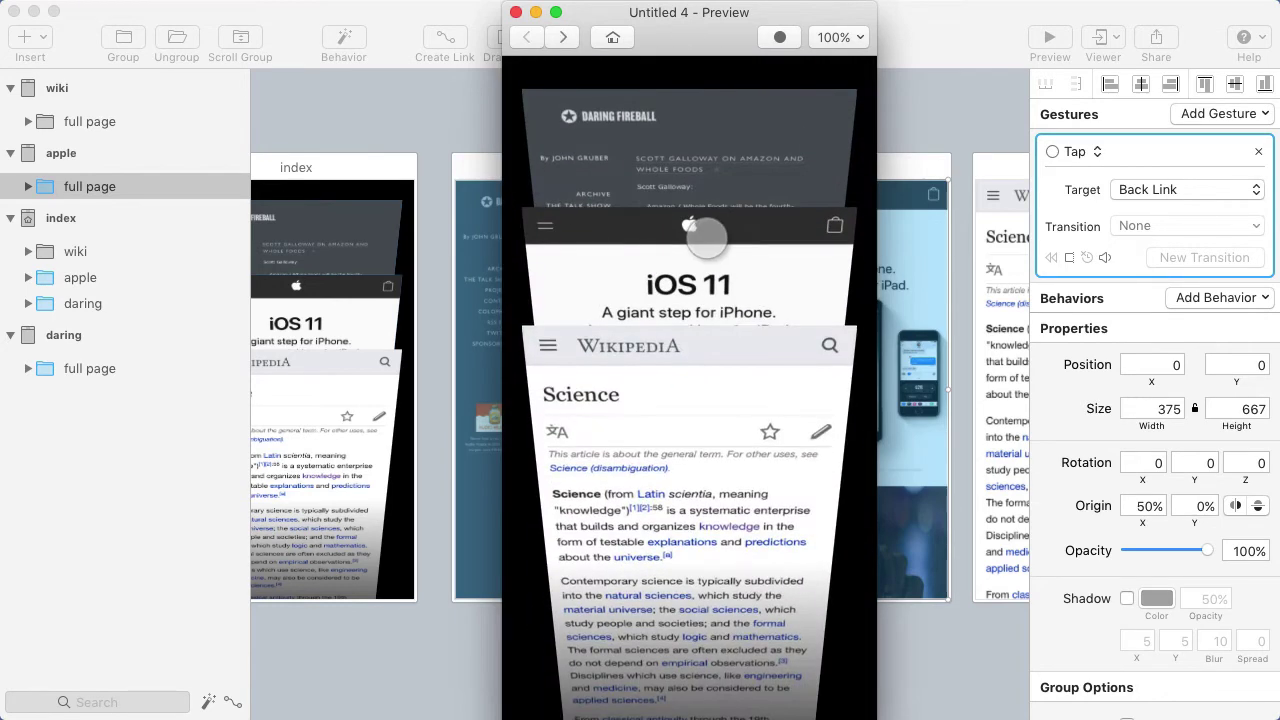
# - Link the wiki group on the index screen to the wiki screen with a Tap gesture and the 3D Card transition
pyautogui.click(952, 97)
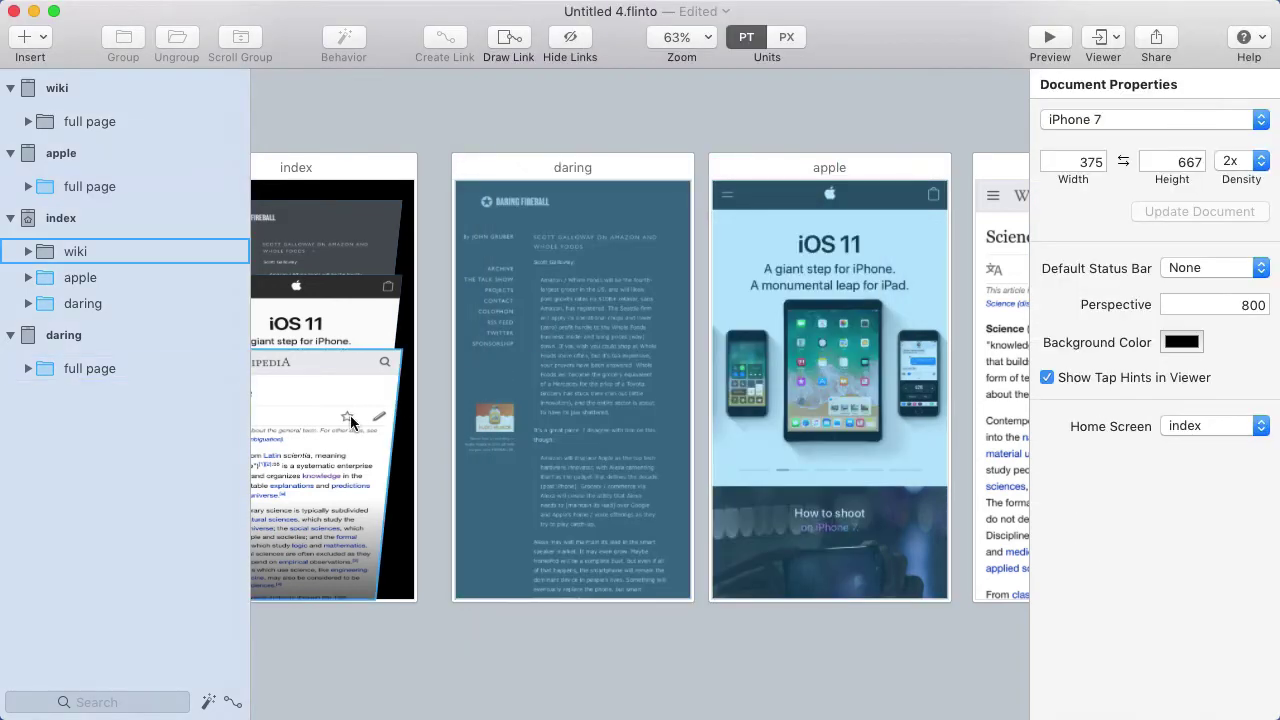
pyautogui.click(355, 425)
pyautogui.hscroll(-5, 400, 400)
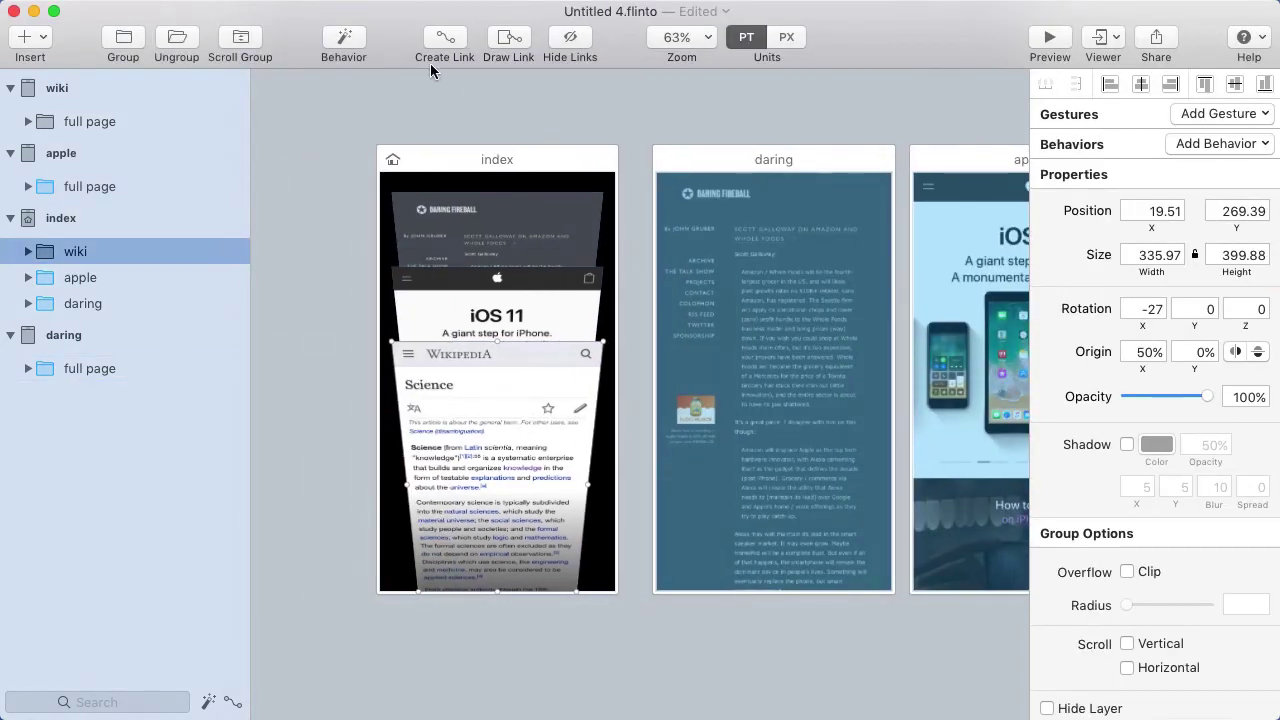
pyautogui.click(444, 42)
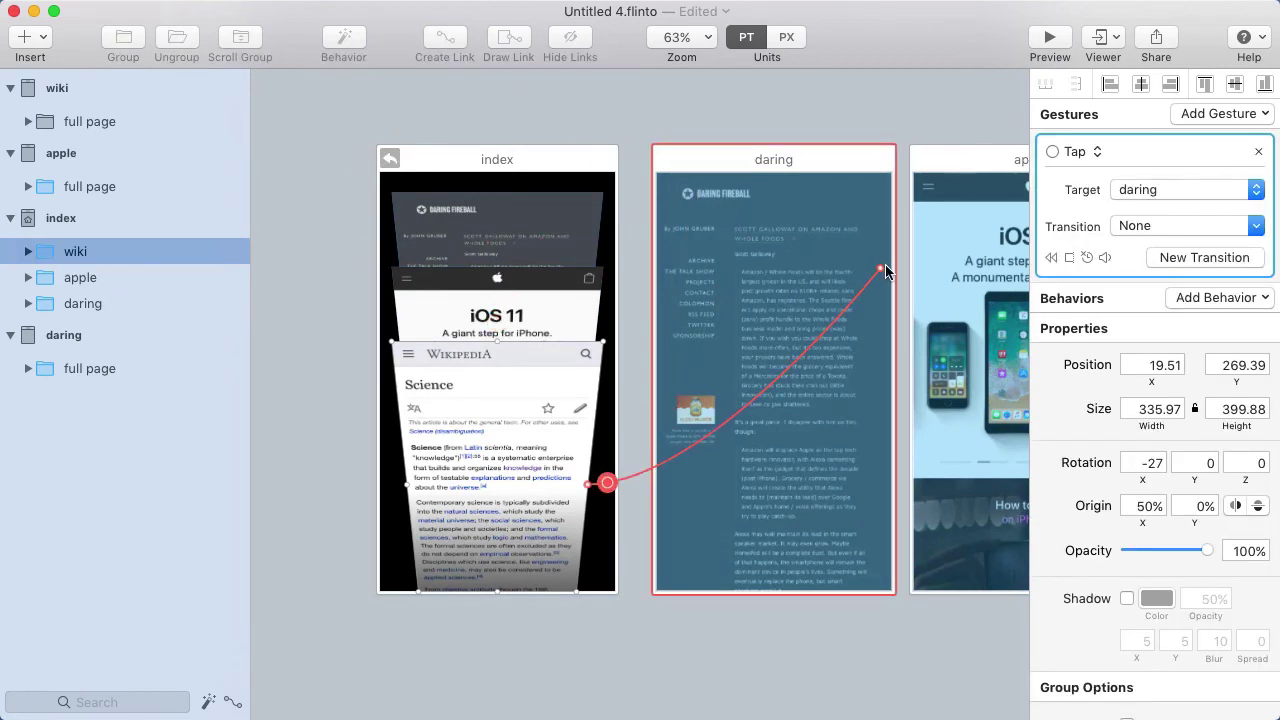
pyautogui.hscroll(6, 880, 272)
pyautogui.click(917, 258)
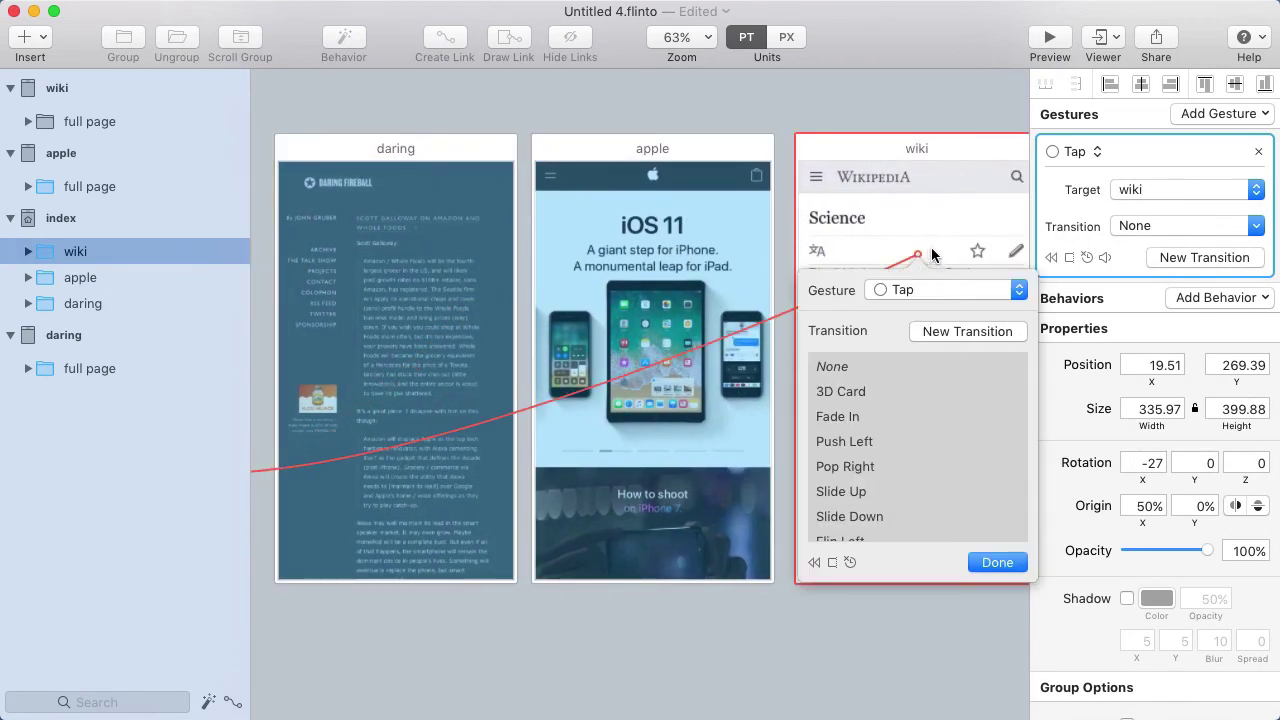
pyautogui.click(860, 391)
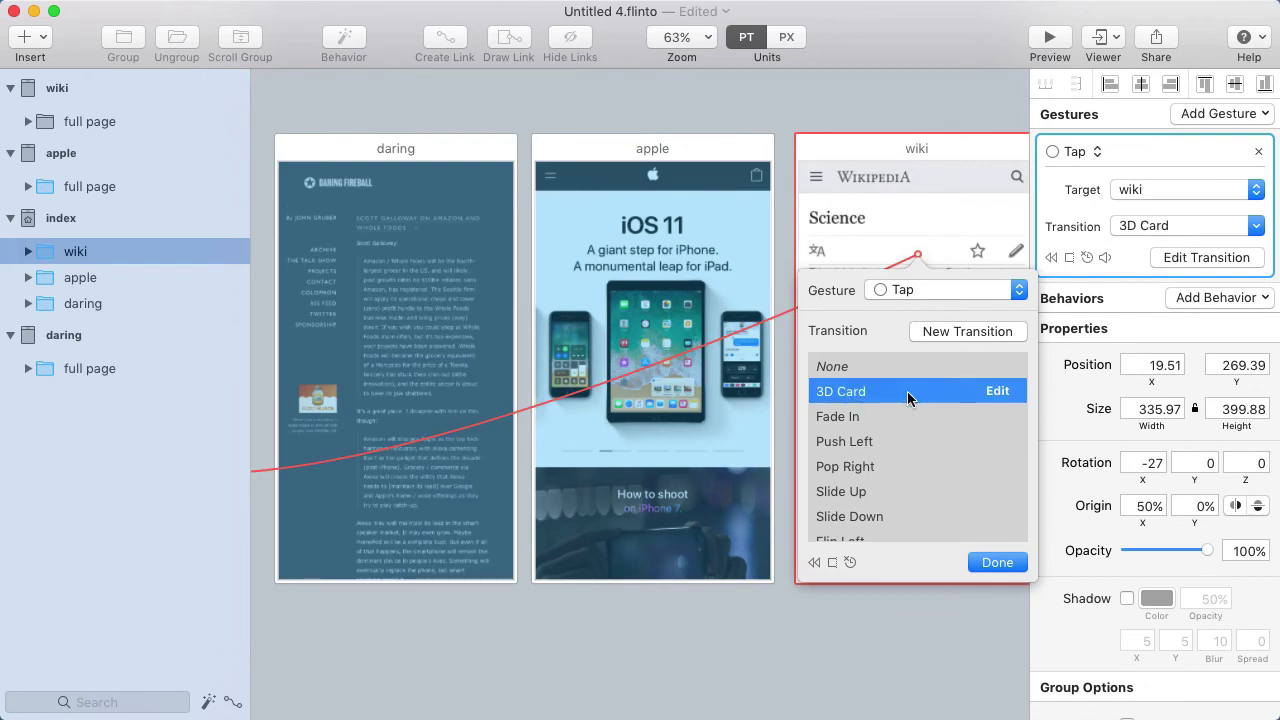
# - Edit the 3D Card transition from this link, assign the "selected" tag to the wiki group, and play the transition in both directions
pyautogui.click(997, 391)
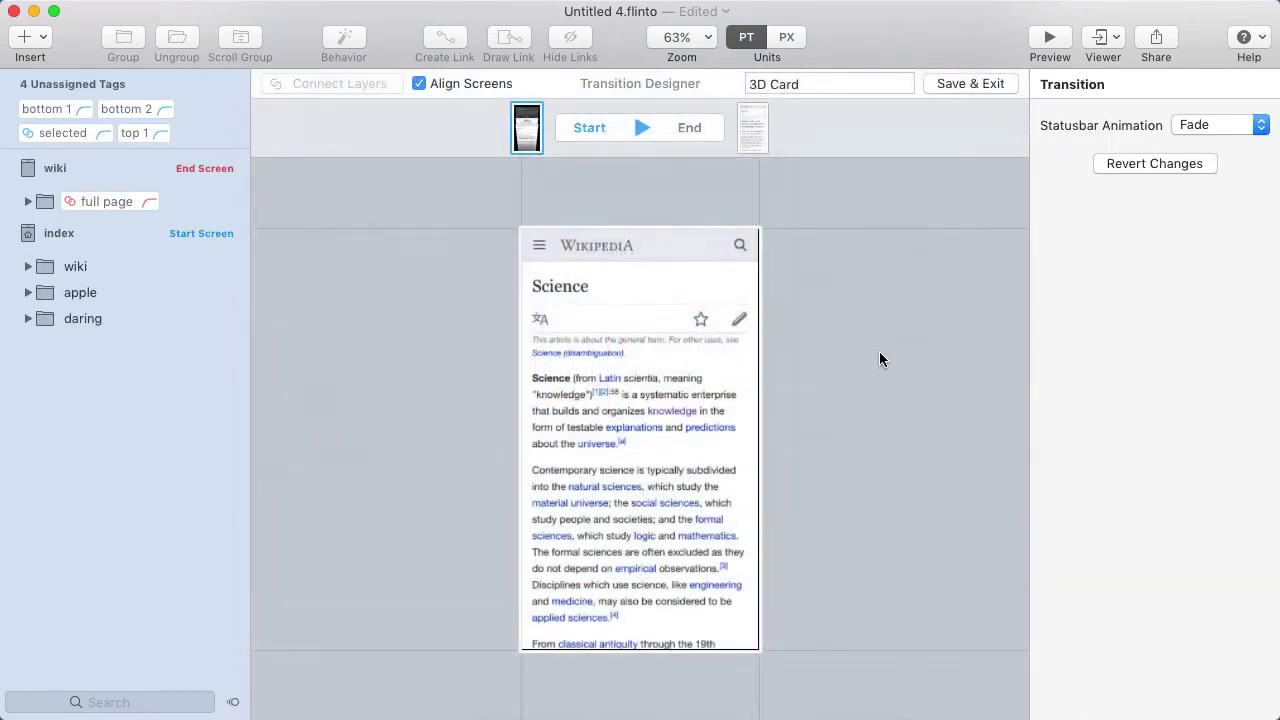
pyautogui.moveTo(50, 139); pyautogui.dragTo(123, 271)
pyautogui.press('space')
pyautogui.press('space')
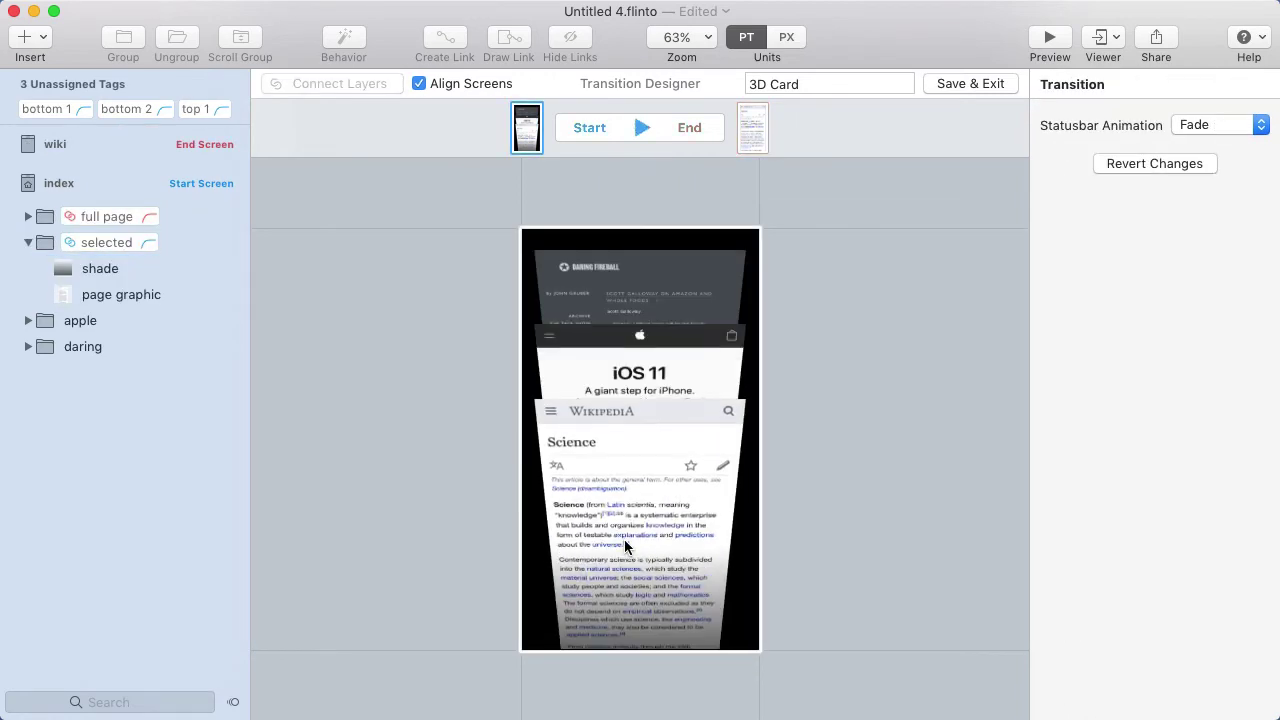
pyautogui.press('space')
pyautogui.press('space')
pyautogui.click(619, 517)
pyautogui.press('space')
pyautogui.click(580, 270)
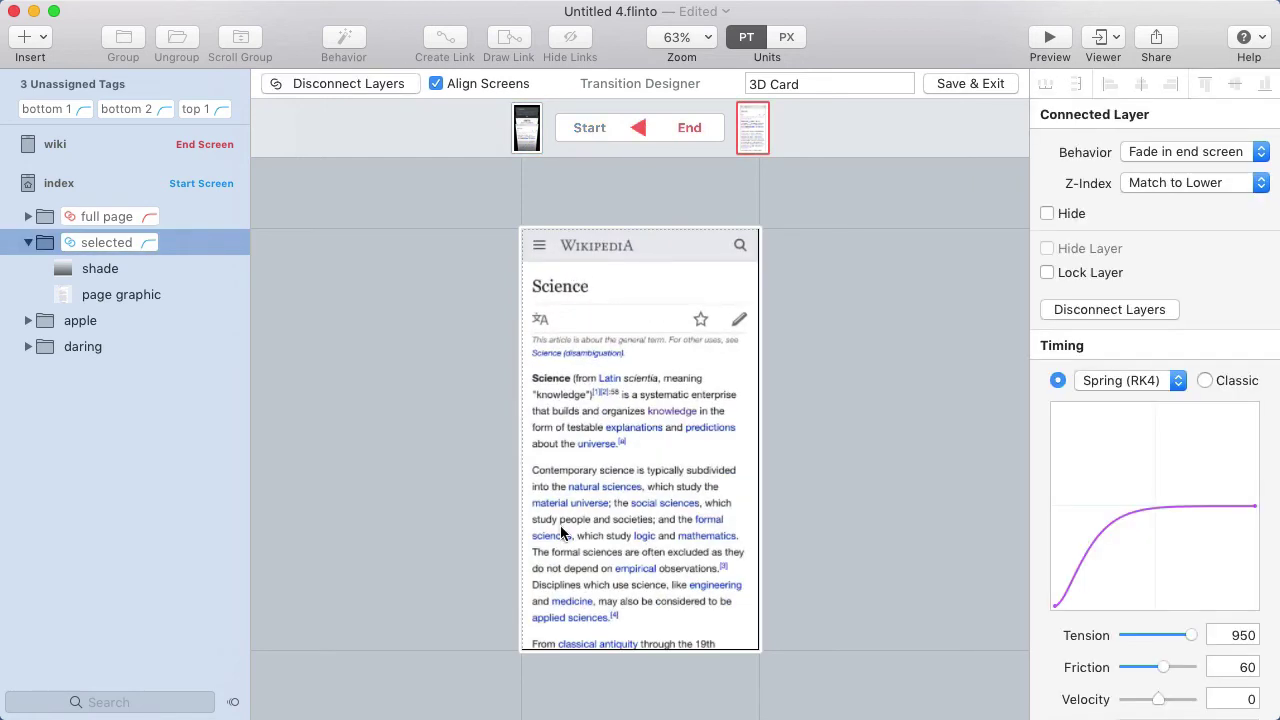
pyautogui.press('space')
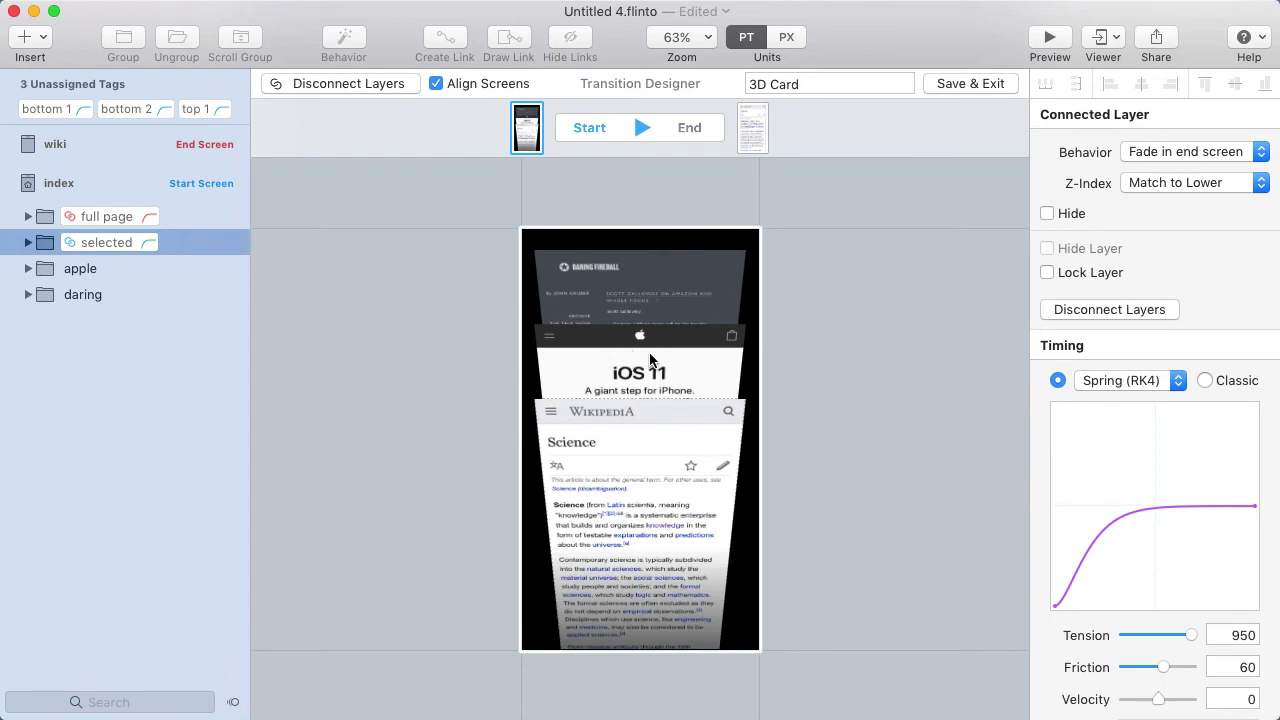
# - Assign the "top 1" tag to the apple group and switch the transition to its end state
pyautogui.click(639, 349)
pyautogui.moveTo(197, 112); pyautogui.dragTo(92, 272)
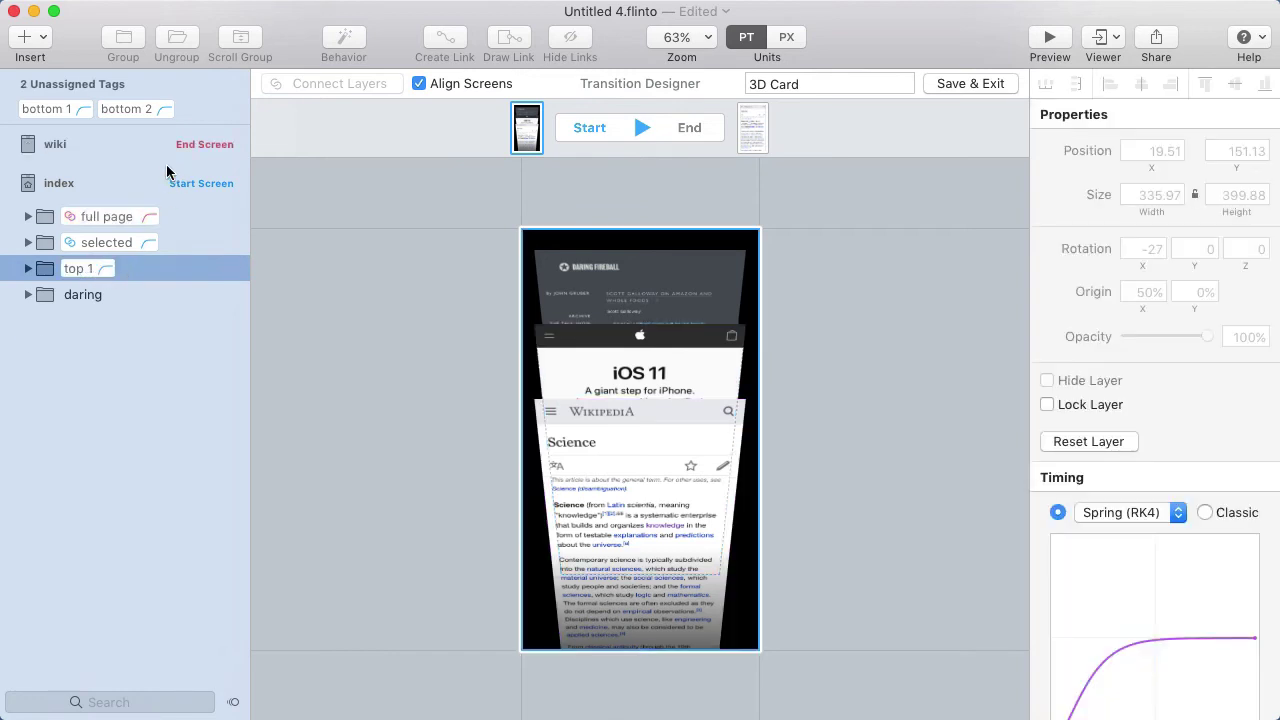
pyautogui.press('space')
# - In the end state, move the daring group above the apple card to Y -351.05 and tilt it further around the X axis
pyautogui.click(87, 295)
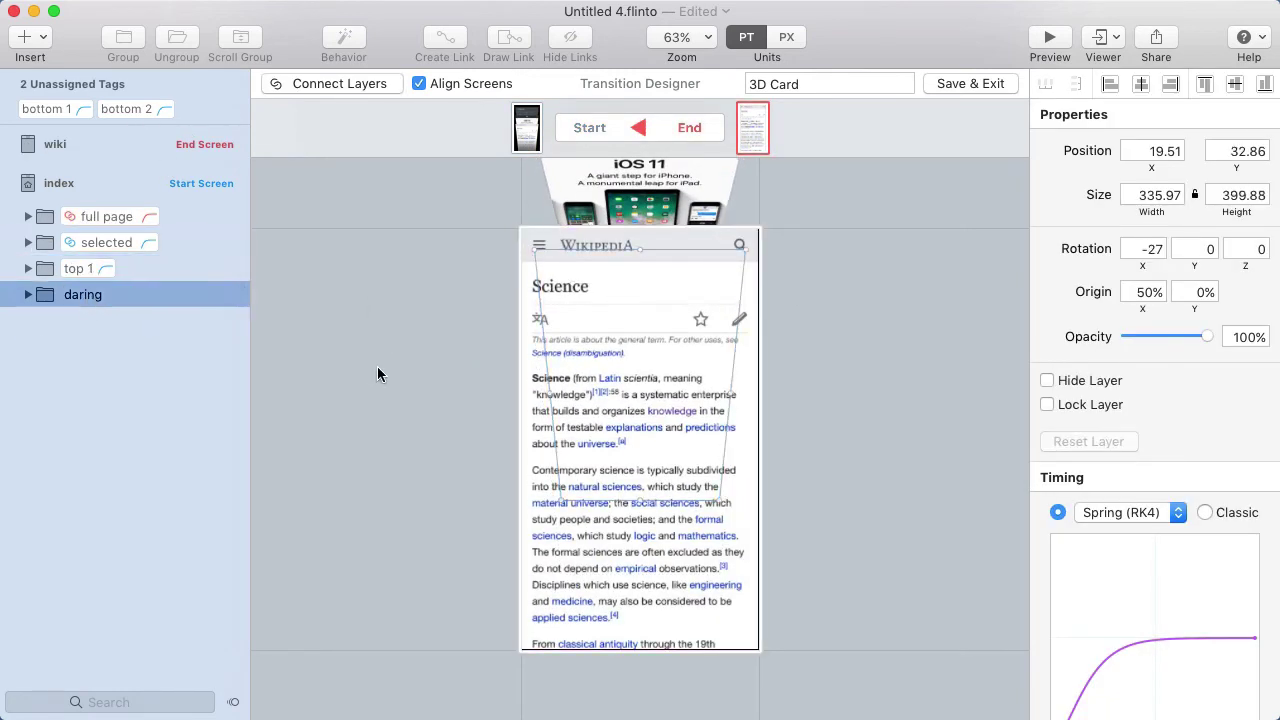
pyautogui.hotkey('shift', 'Up')
pyautogui.hotkey('shift', 'Up')
pyautogui.hotkey('shift', 'Up')
pyautogui.hotkey('shift', 'Up')
pyautogui.hotkey('shift', 'Up')
pyautogui.hotkey('shift', 'Up')
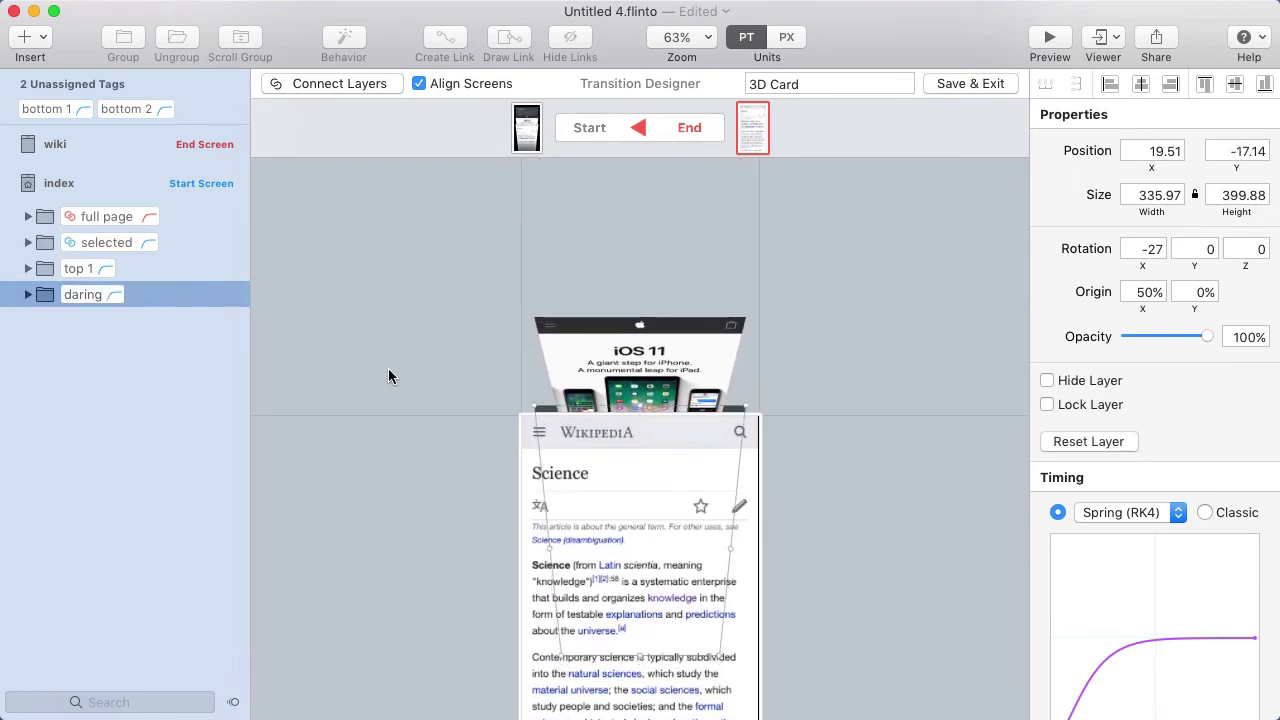
pyautogui.moveTo(534, 408); pyautogui.dragTo(534, 210)
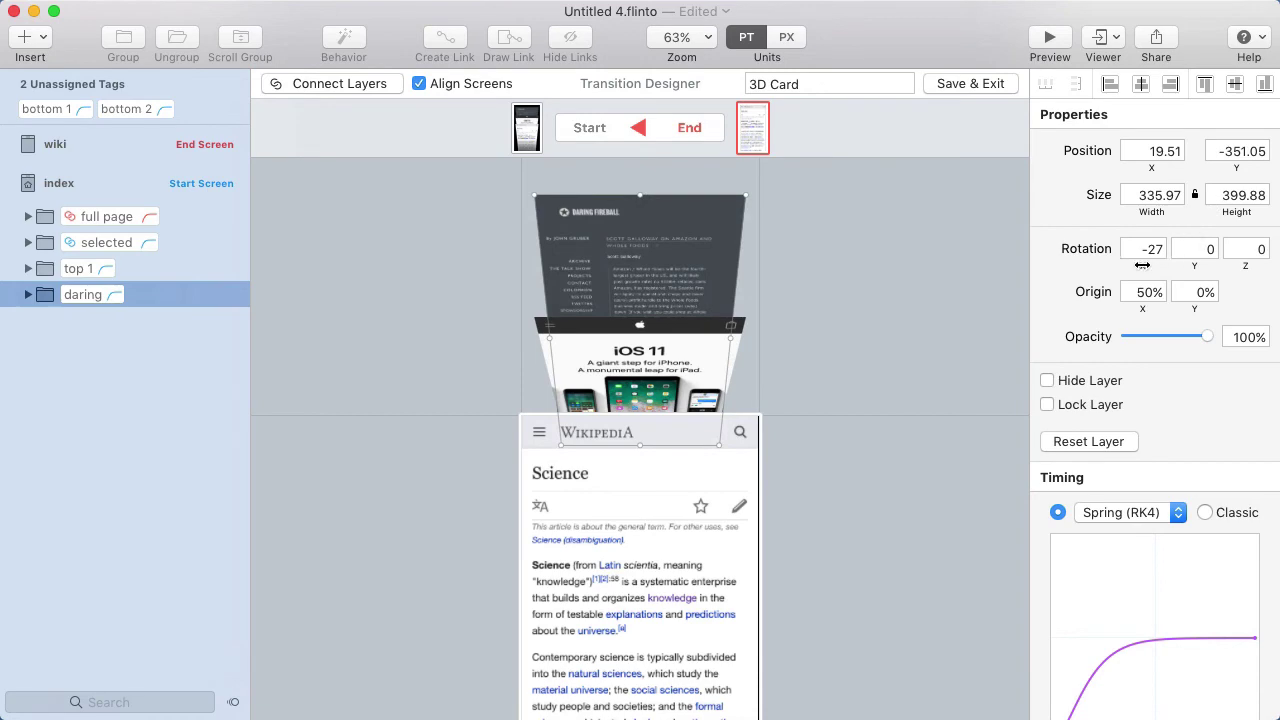
pyautogui.moveTo(1142, 265); pyautogui.dragTo(1120, 266)
# - Play the 3D Card transition between its start and end states, and save and exit it
pyautogui.click(638, 128)
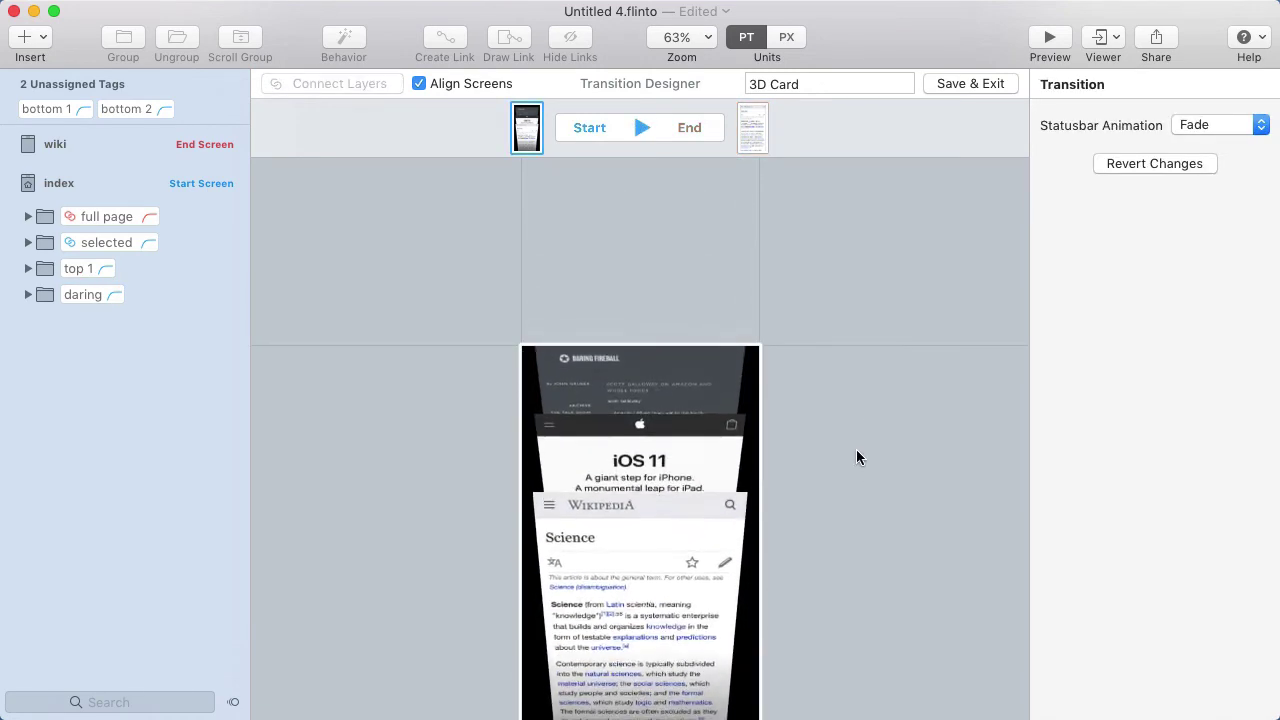
pyautogui.moveTo(832, 492); pyautogui.dragTo(831, 390)
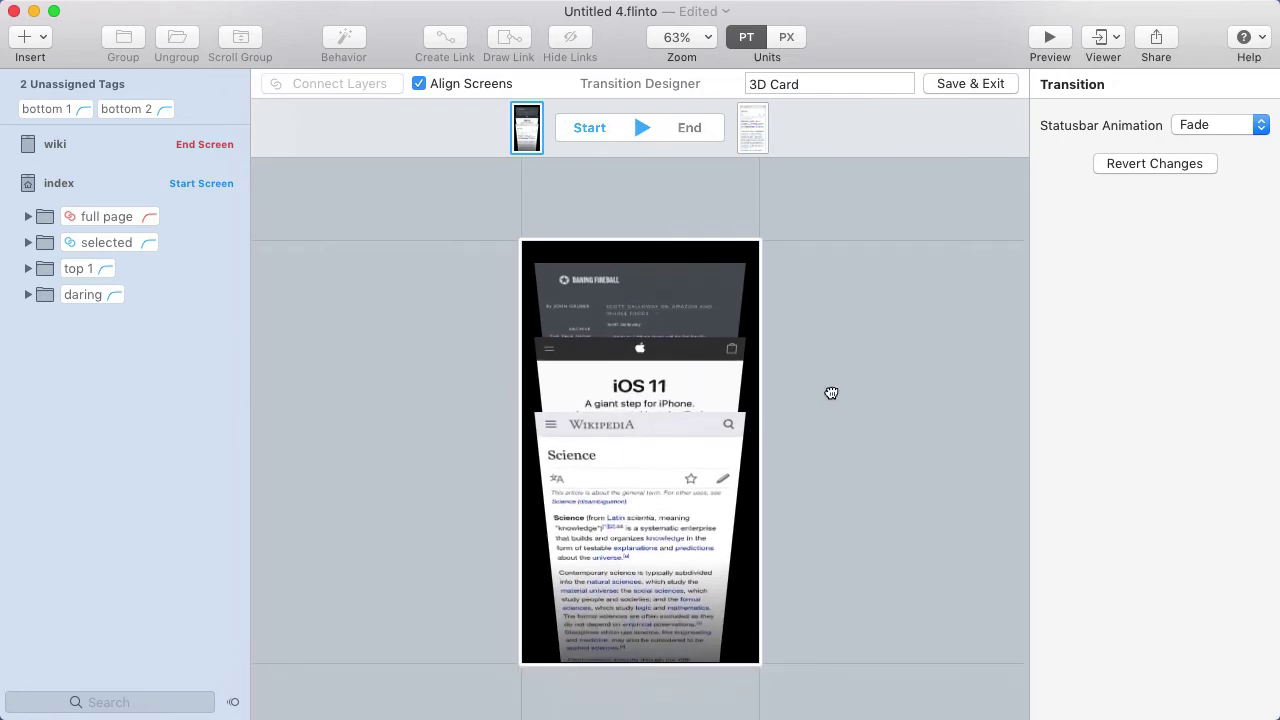
pyautogui.press('space')
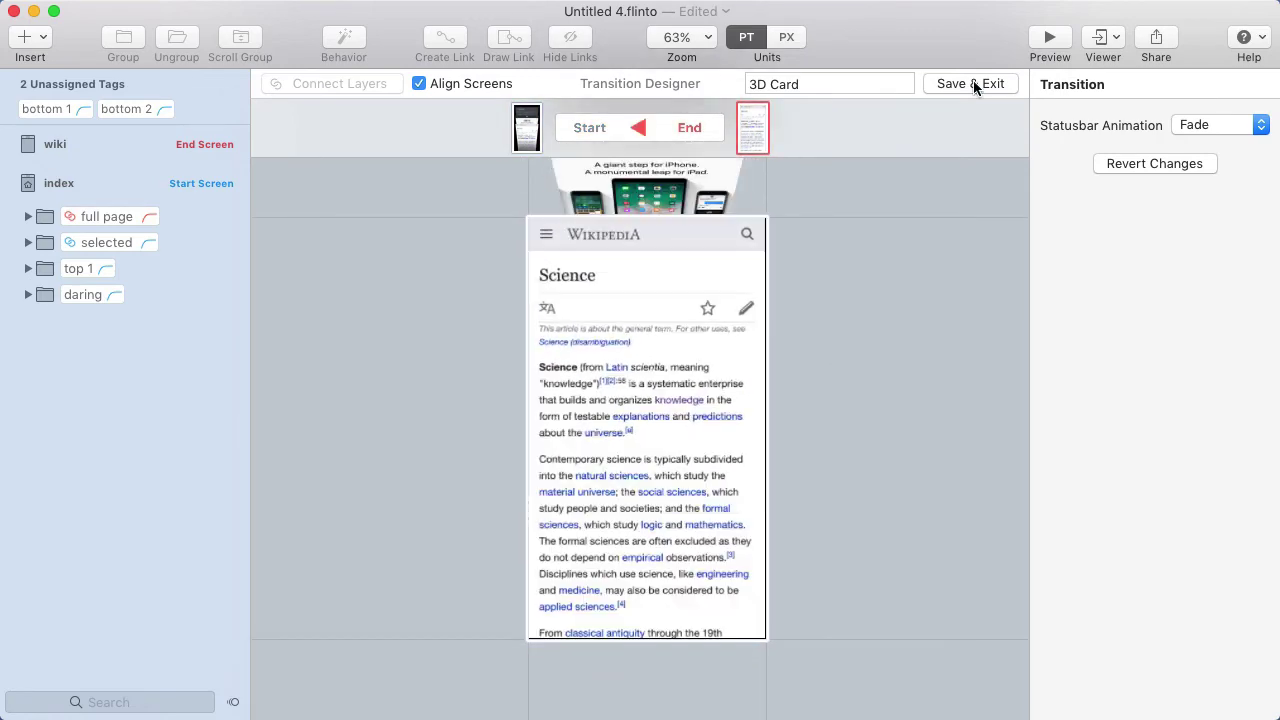
pyautogui.click(975, 84)
# - Give the full page group on the wiki screen a Tap gesture with a Back Link target
pyautogui.click(495, 275)
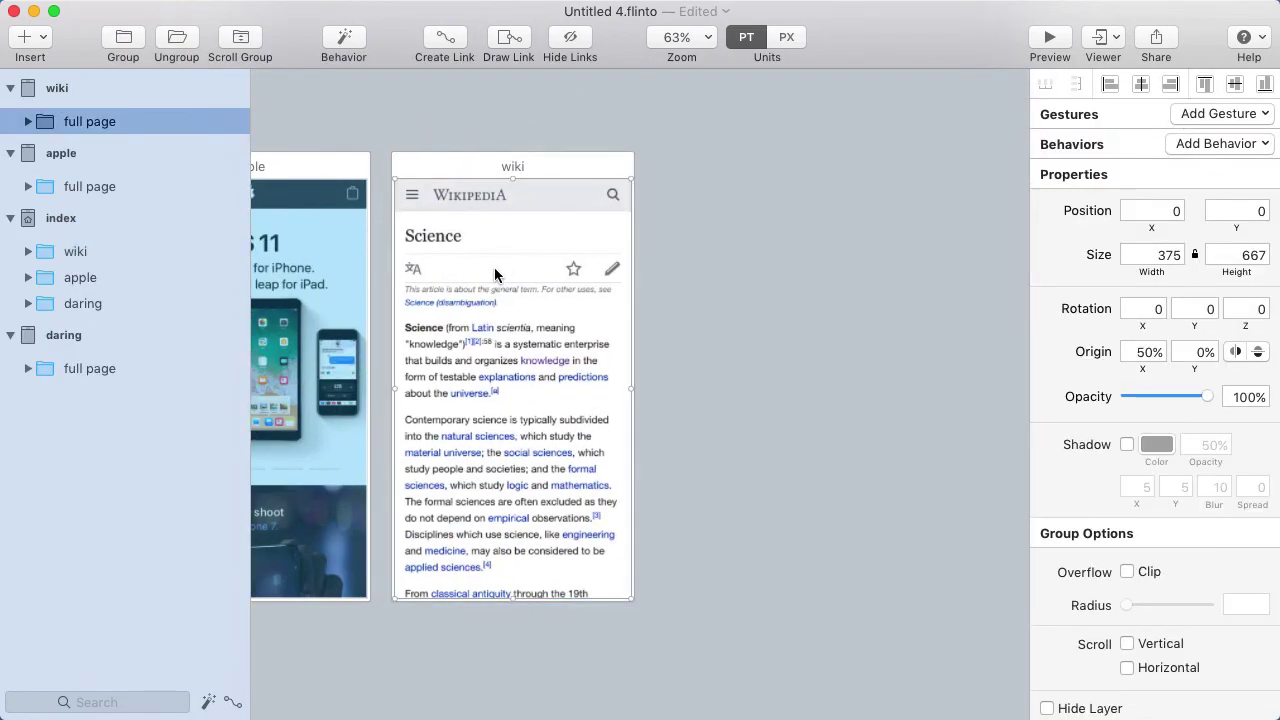
pyautogui.click(767, 285)
pyautogui.moveTo(490, 321); pyautogui.dragTo(1183, 326)
# - Preview the prototype and test opening and returning from the wiki, apple and daring cards
pyautogui.click(1050, 37)
pyautogui.click(708, 423)
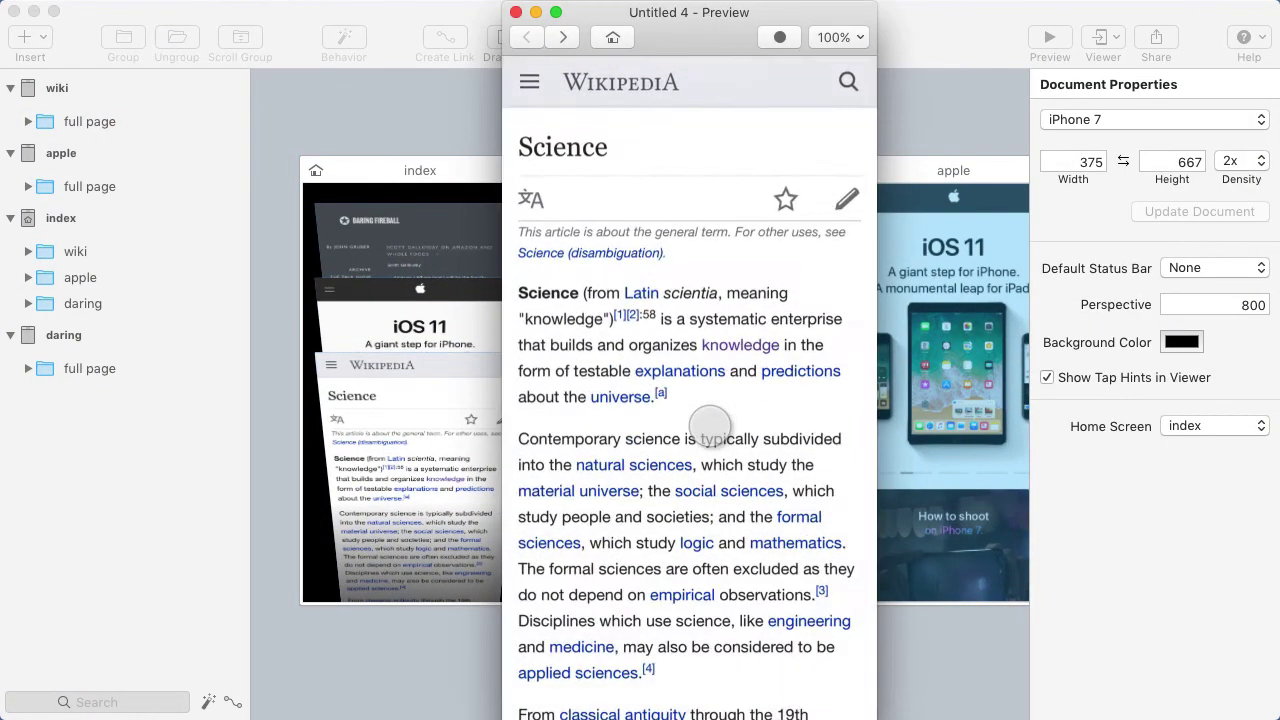
pyautogui.click(722, 365)
pyautogui.click(699, 266)
pyautogui.click(700, 267)
pyautogui.click(680, 161)
pyautogui.click(681, 250)
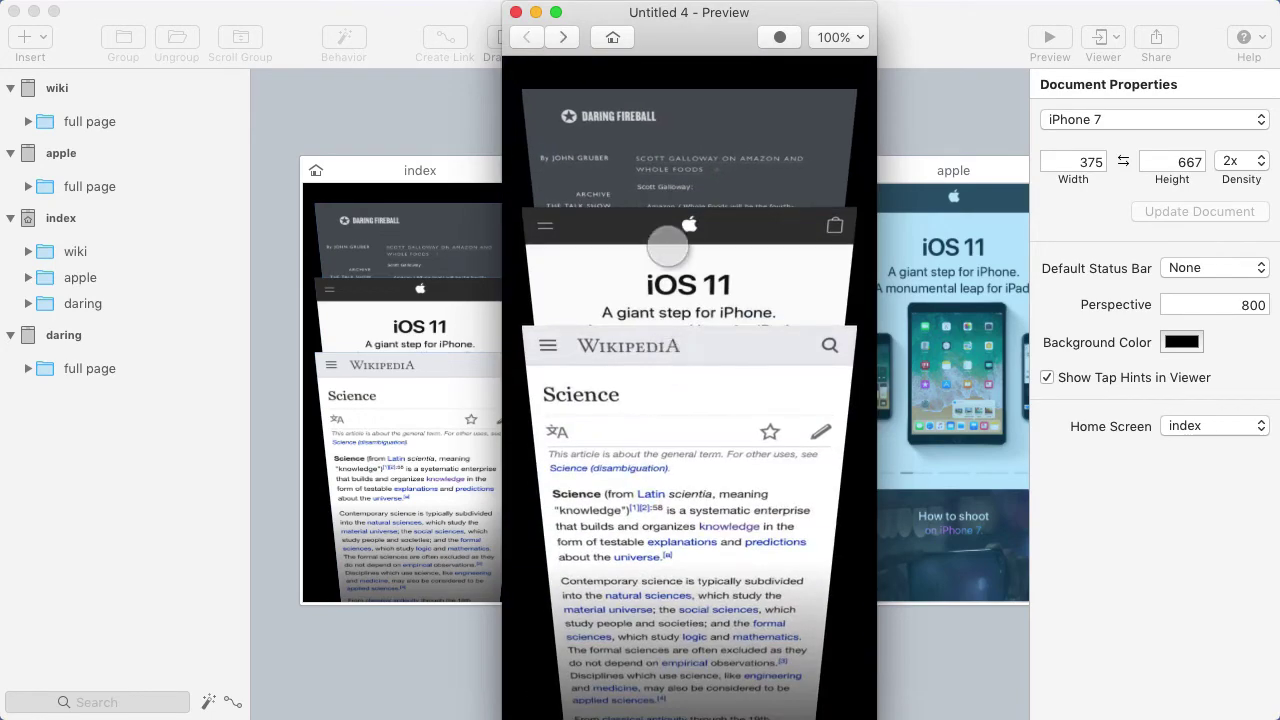
pyautogui.click(671, 250)
pyautogui.click(662, 361)
pyautogui.click(643, 522)
pyautogui.click(668, 405)
pyautogui.click(671, 278)
pyautogui.click(686, 220)
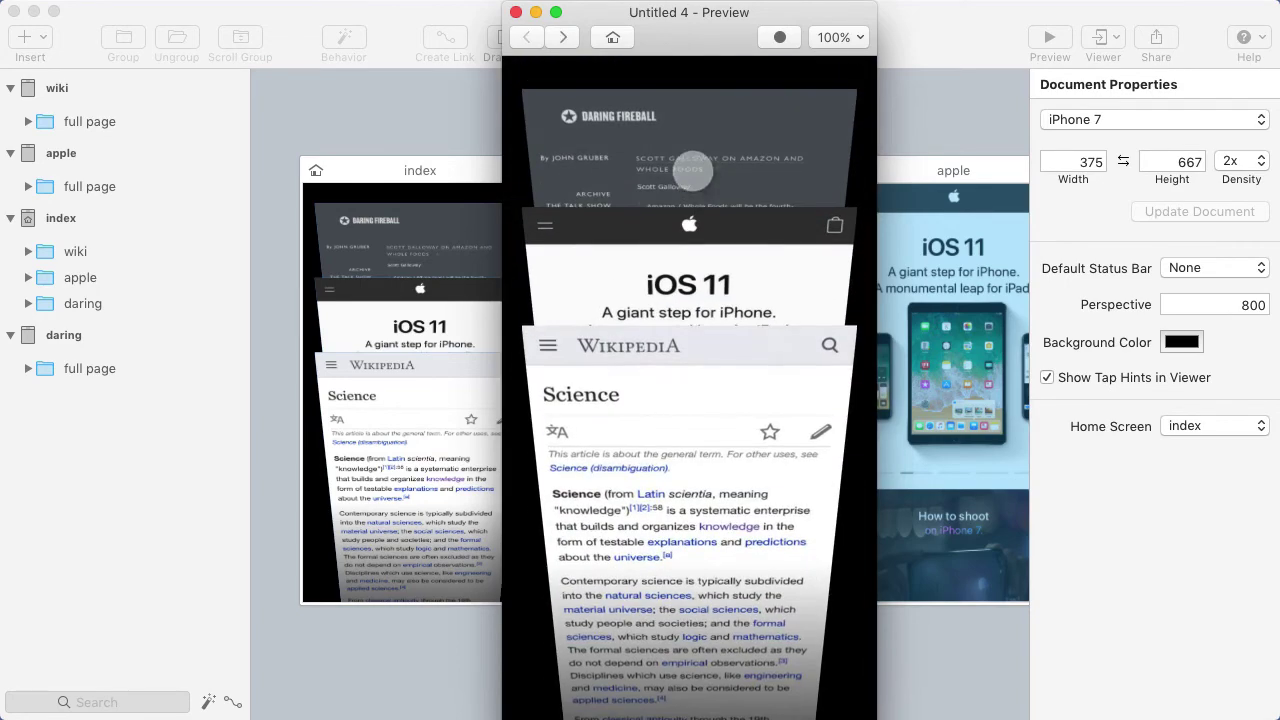
pyautogui.click(688, 168)
pyautogui.click(694, 214)
pyautogui.click(689, 266)
pyautogui.click(678, 328)
pyautogui.click(660, 415)
pyautogui.click(663, 208)
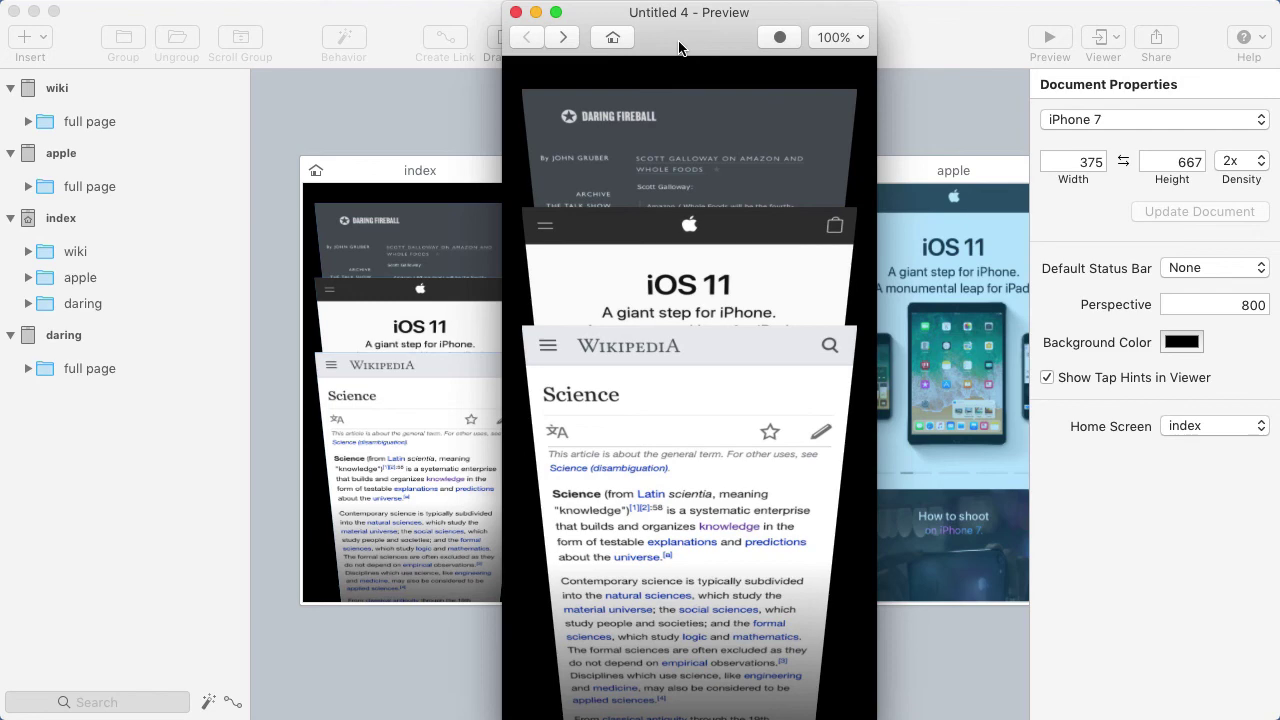
# - Reopen the 3D Card transition from the daring group's link, set the connected full page layer's spring friction to 22, and play it
pyautogui.click(448, 105)
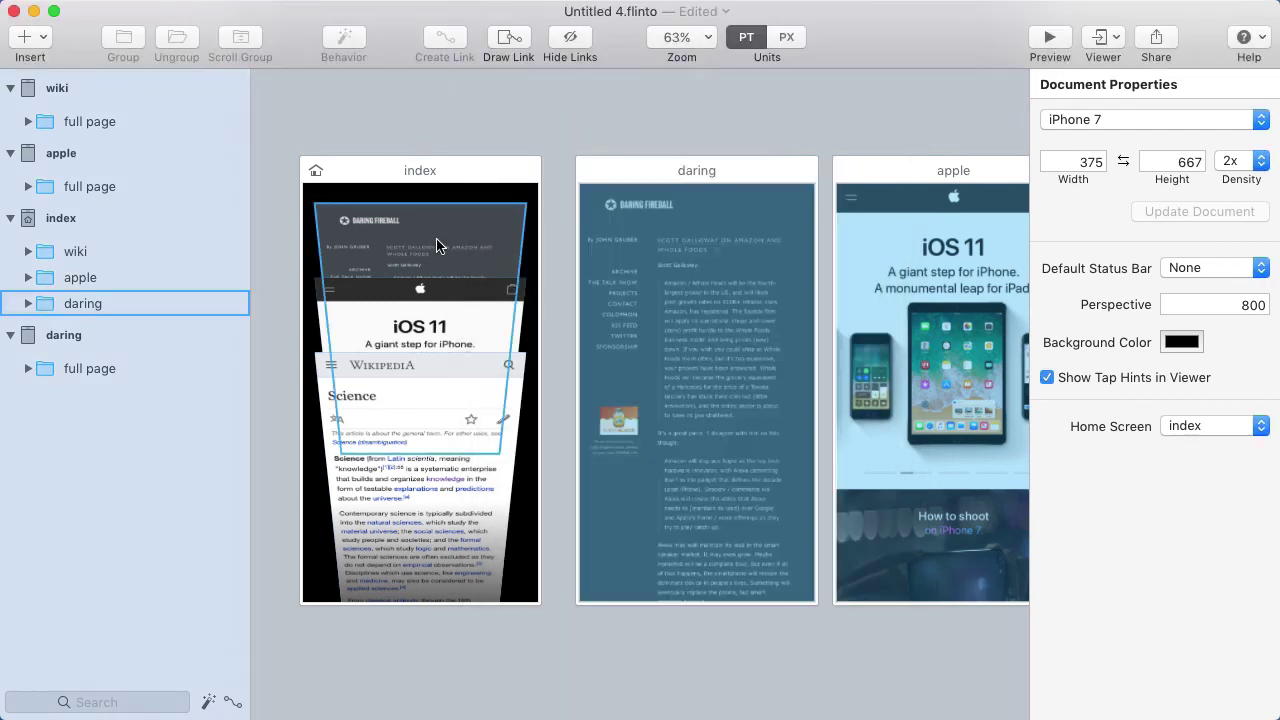
pyautogui.click(437, 245)
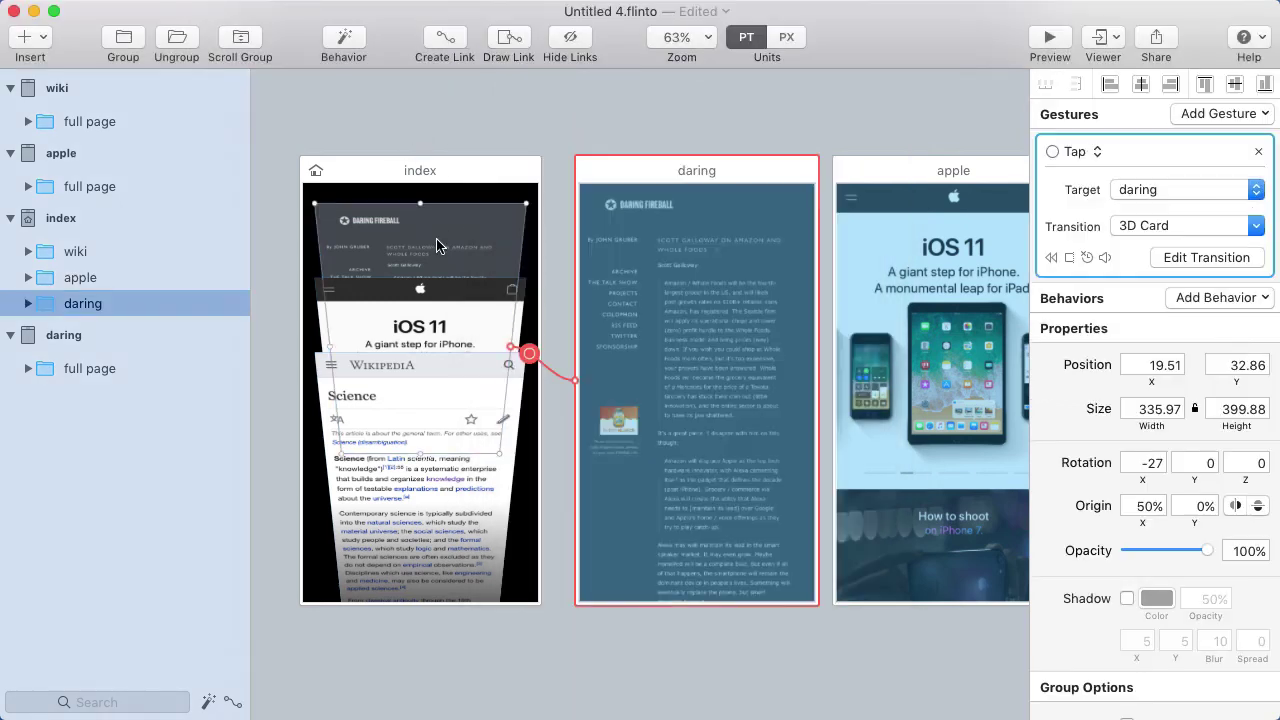
pyautogui.click(1176, 257)
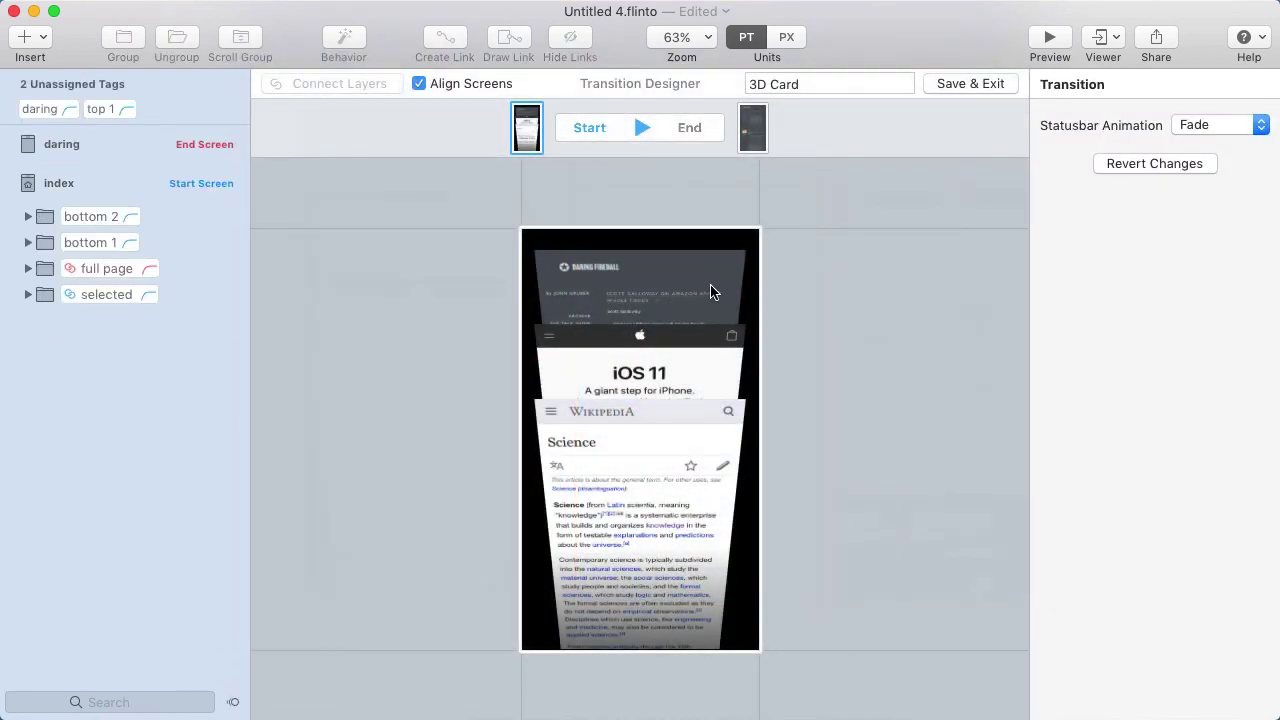
pyautogui.click(95, 293)
pyautogui.click(103, 270)
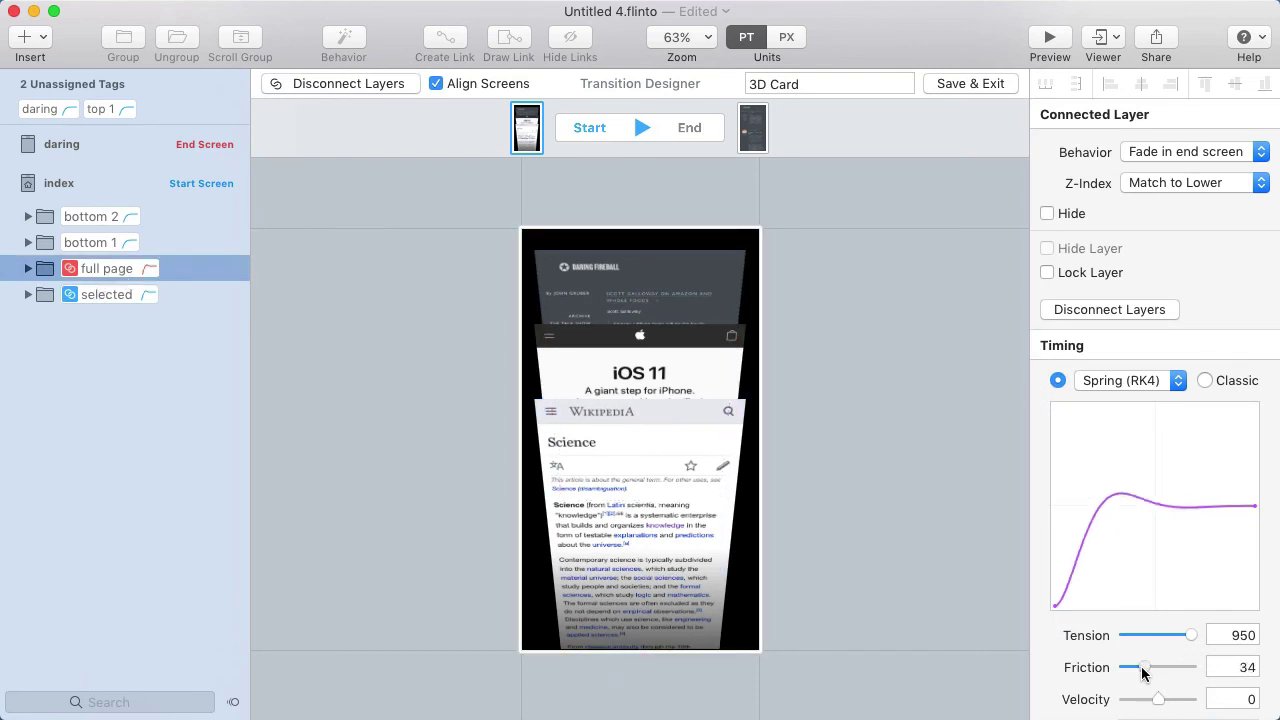
pyautogui.moveTo(1143, 675); pyautogui.dragTo(1131, 676)
pyautogui.click(864, 396)
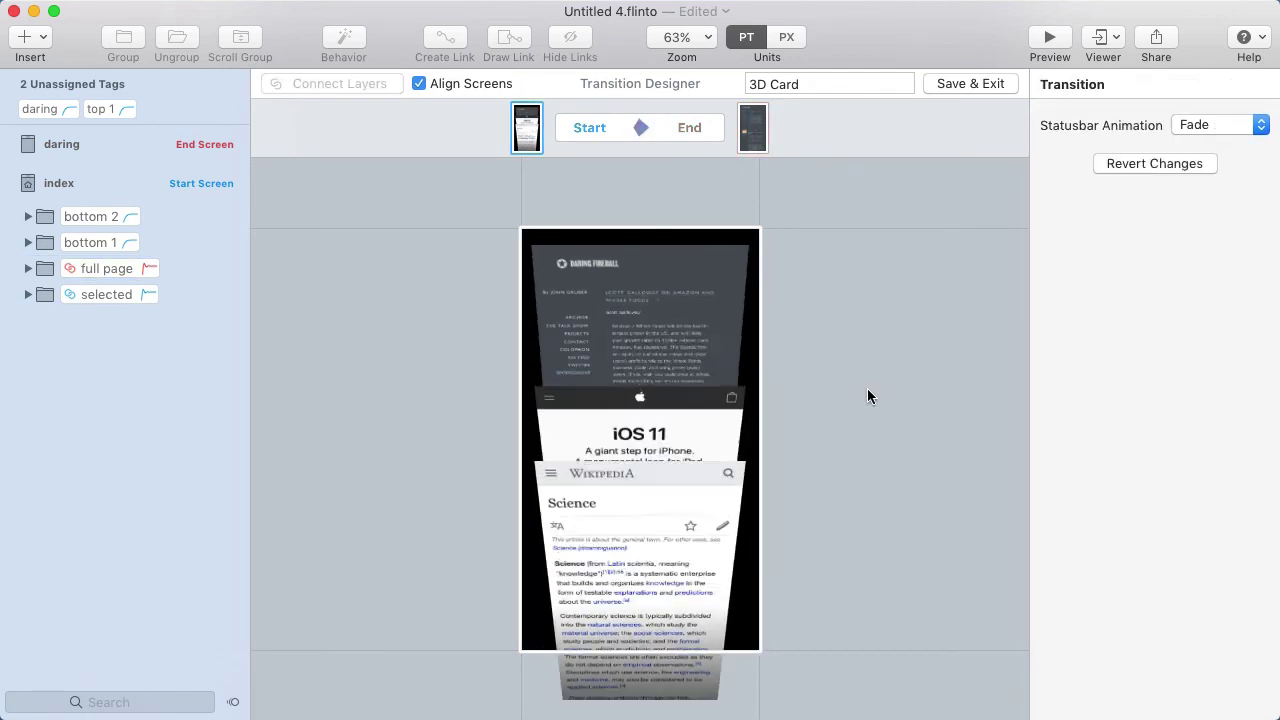
pyautogui.click(628, 392)
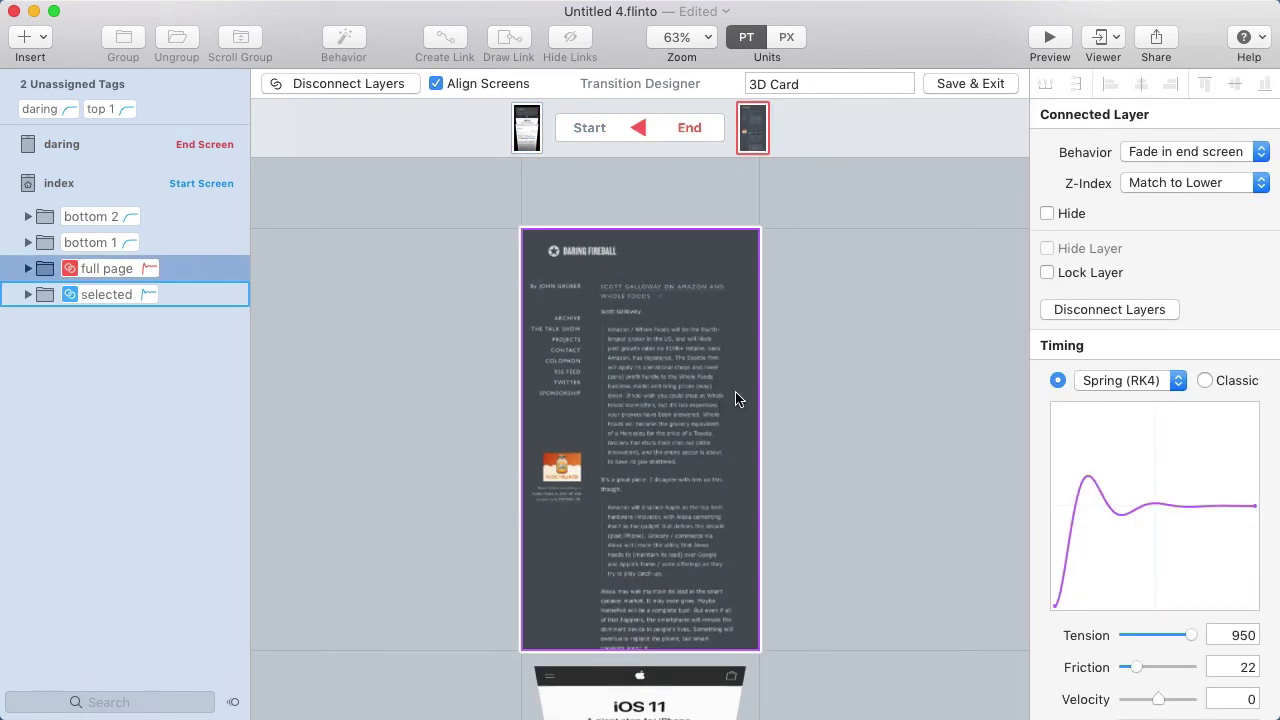
# - Preview the prototype with the bouncier spring, opening and closing each of the three cards
pyautogui.press('super+r')
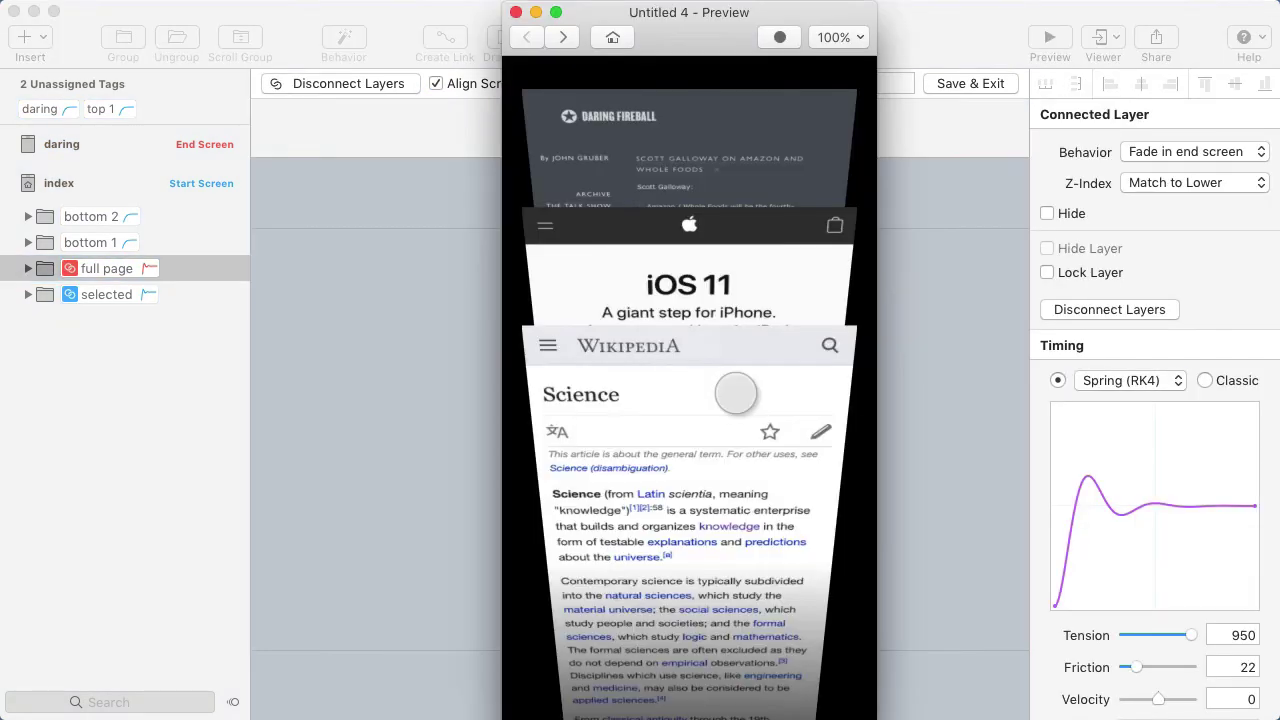
pyautogui.click(700, 464)
pyautogui.click(706, 447)
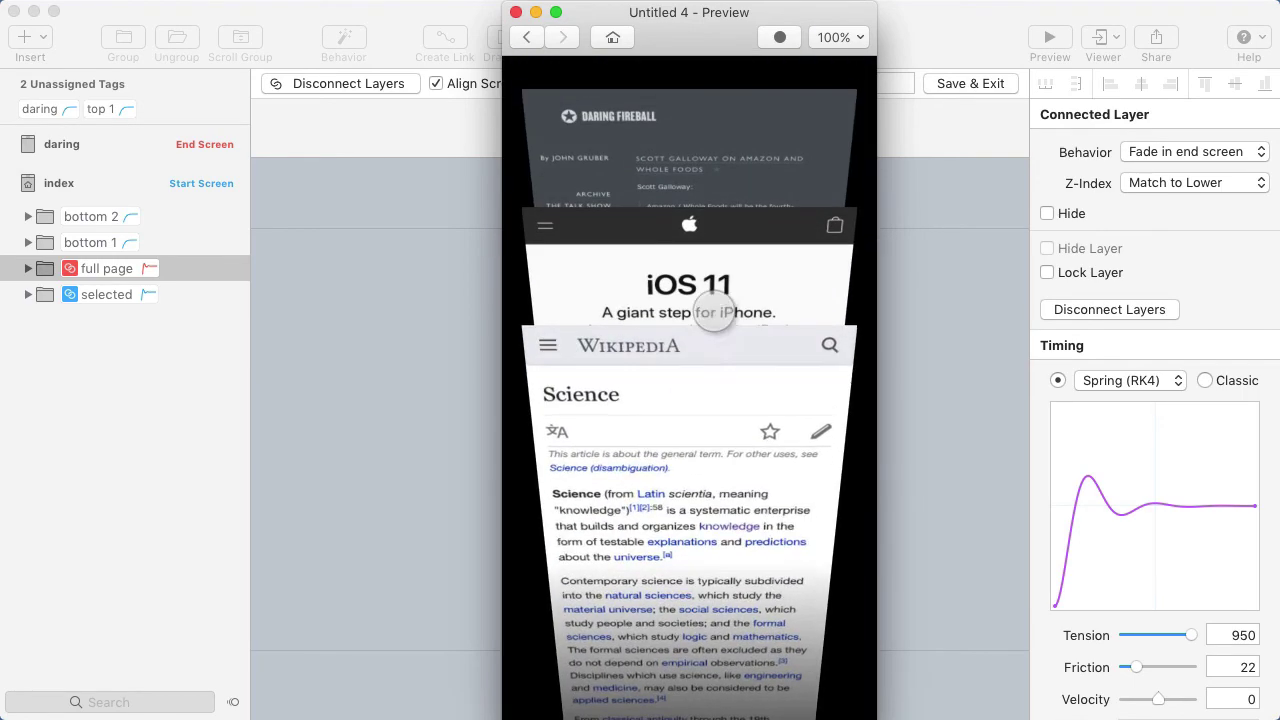
pyautogui.click(722, 272)
pyautogui.click(730, 288)
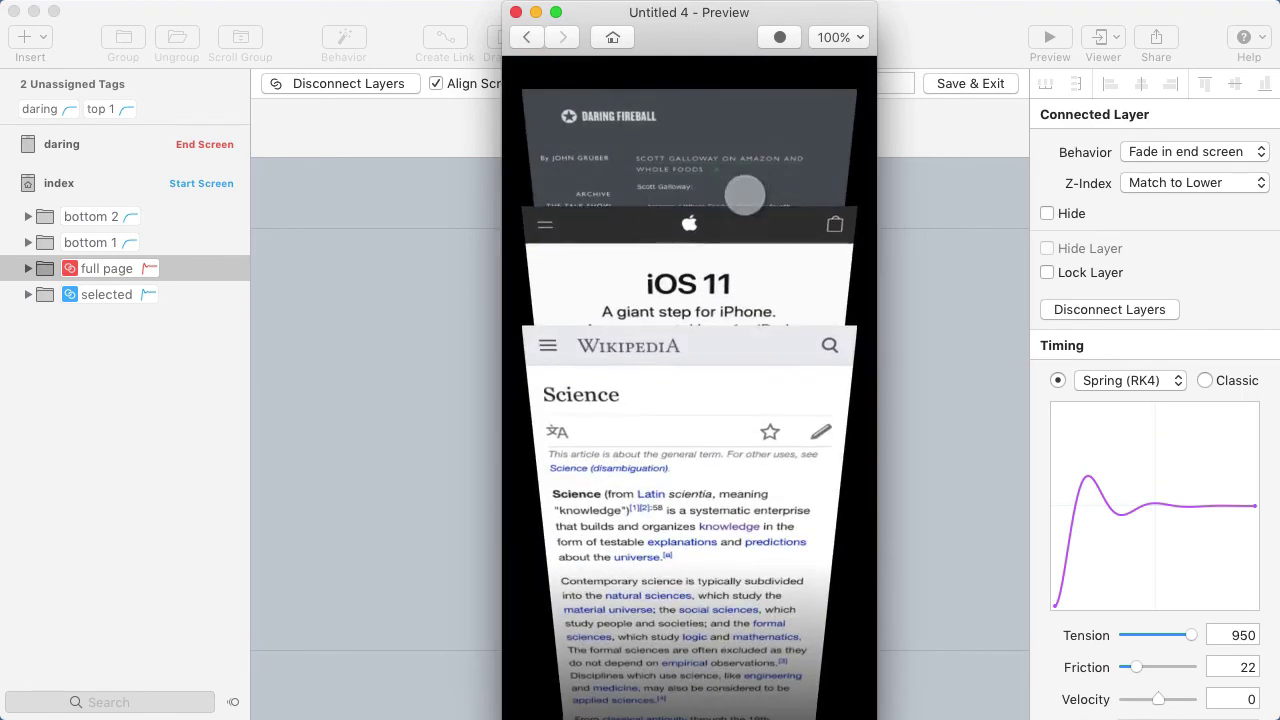
pyautogui.click(748, 165)
pyautogui.click(738, 200)
pyautogui.click(700, 280)
pyautogui.click(672, 280)
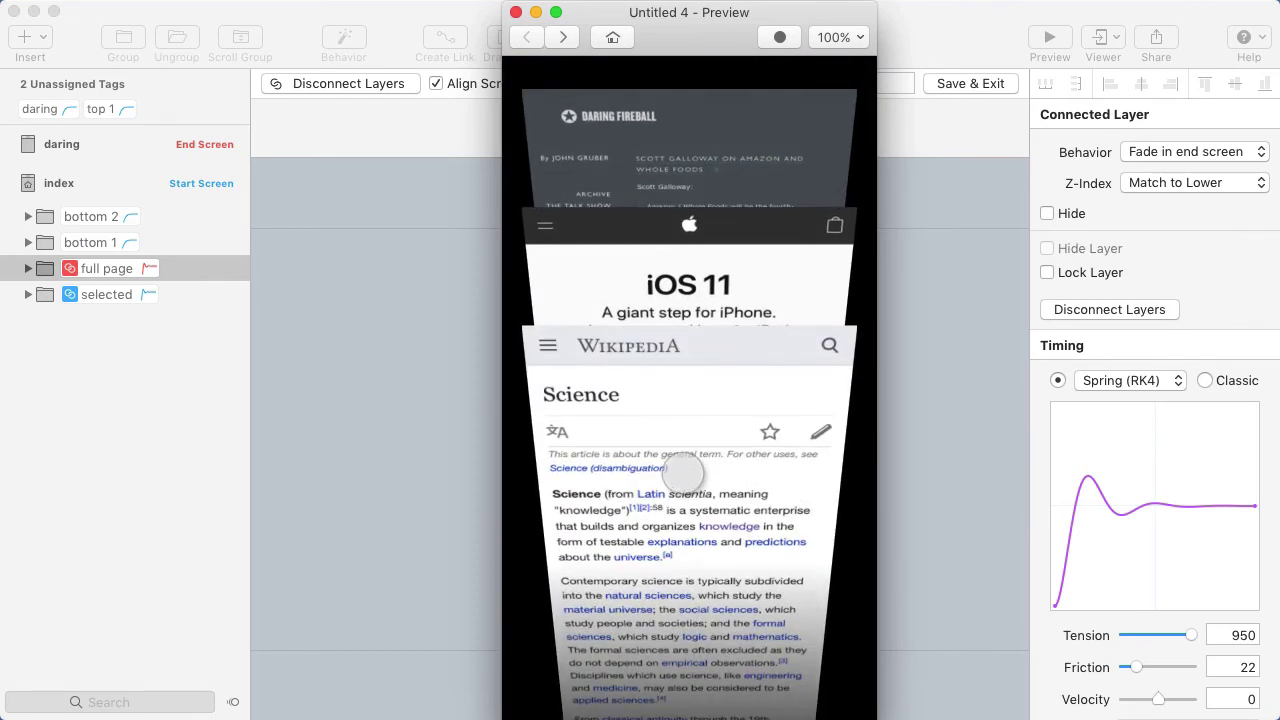